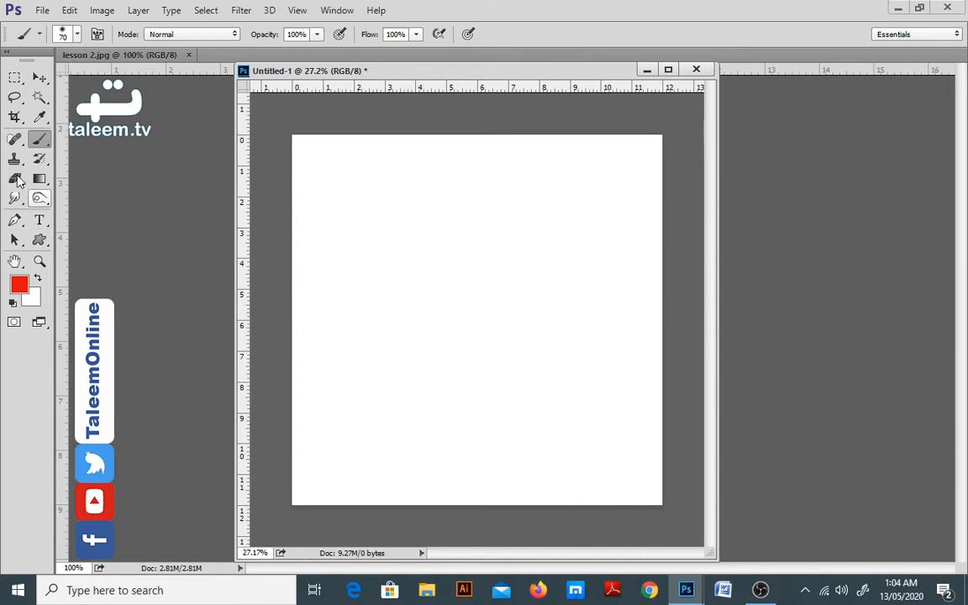
# With the Brush tool, paint two strokes in red #ba0f0f on the upper middle of the white canvas
pyautogui.rightClick(47, 145)
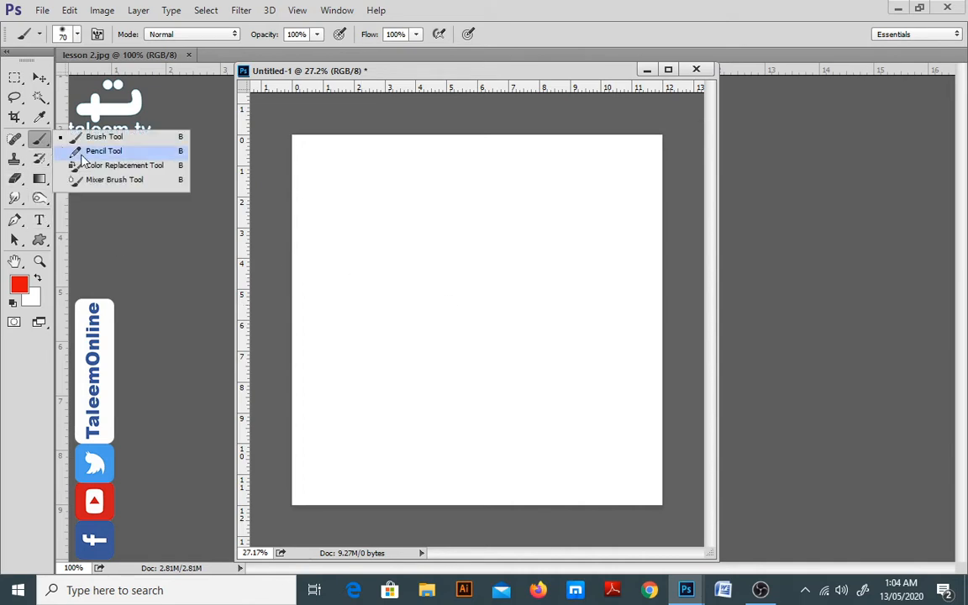
pyautogui.click(84, 137)
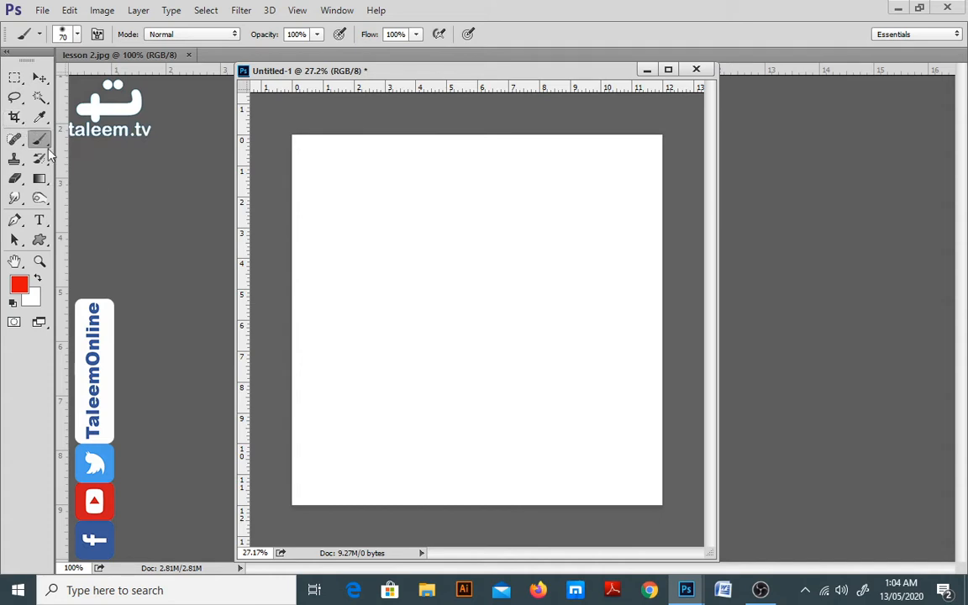
pyautogui.click(21, 286)
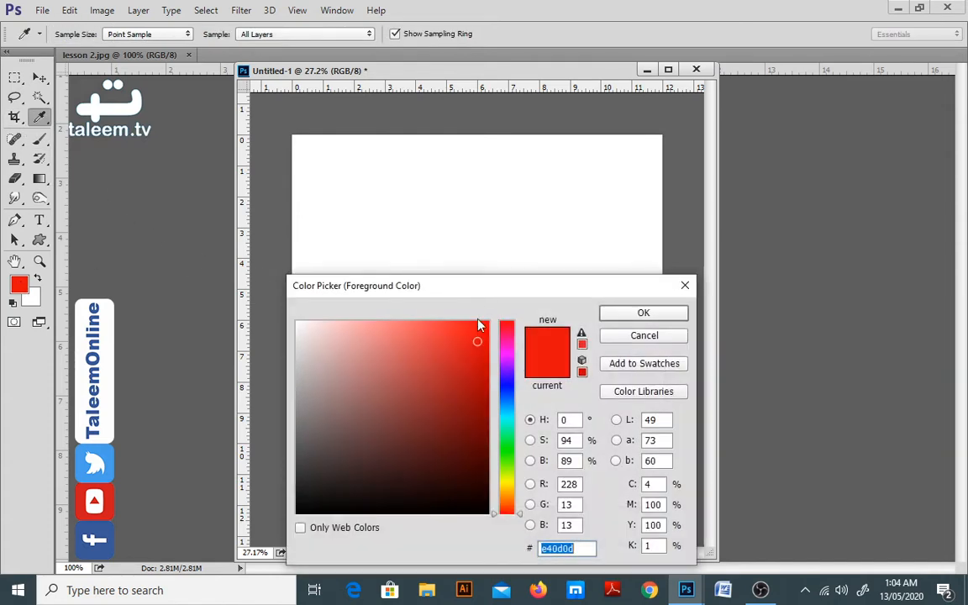
pyautogui.click(473, 372)
pyautogui.click(637, 313)
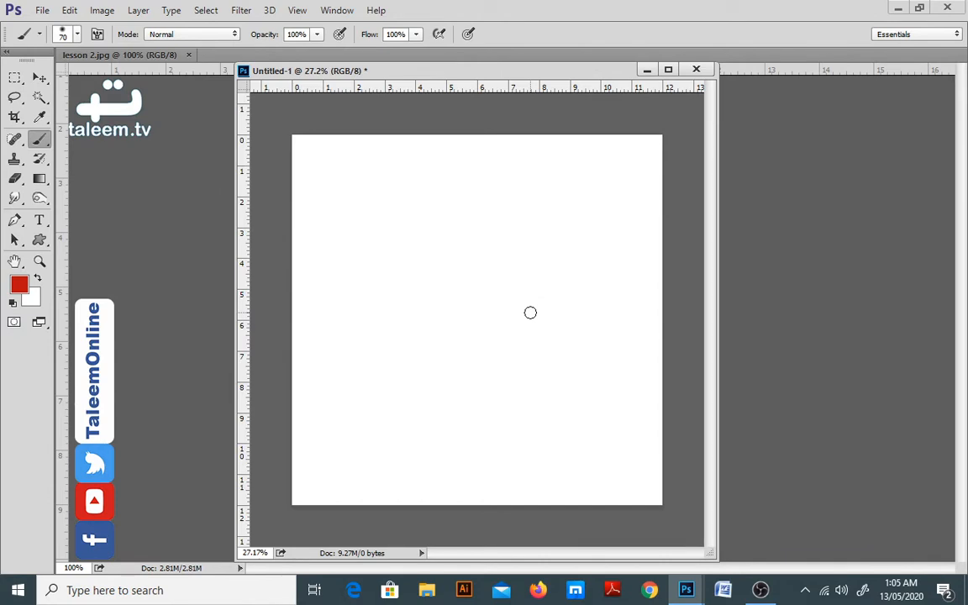
pyautogui.moveTo(548, 206)
pyautogui.mouseDown()
pyautogui.moveTo(500, 210)
pyautogui.moveTo(503, 279)
pyautogui.moveTo(486, 315)
pyautogui.mouseUp()
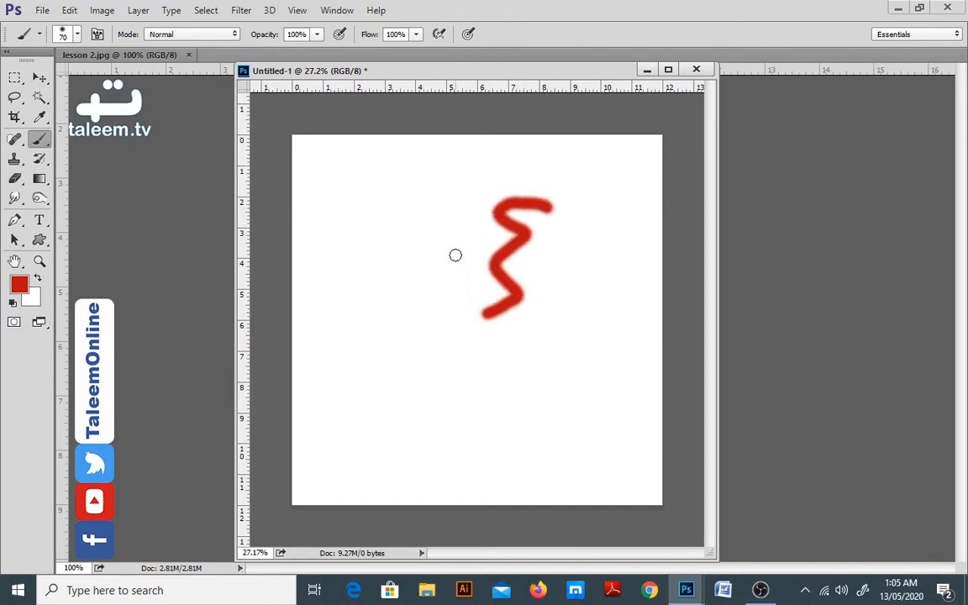
pyautogui.moveTo(418, 214)
pyautogui.mouseDown()
pyautogui.moveTo(442, 275)
pyautogui.moveTo(443, 326)
pyautogui.mouseUp()
# Change the foreground colour to dark red #930a0a and paint two short strokes, beside and below the red ones
pyautogui.click(18, 286)
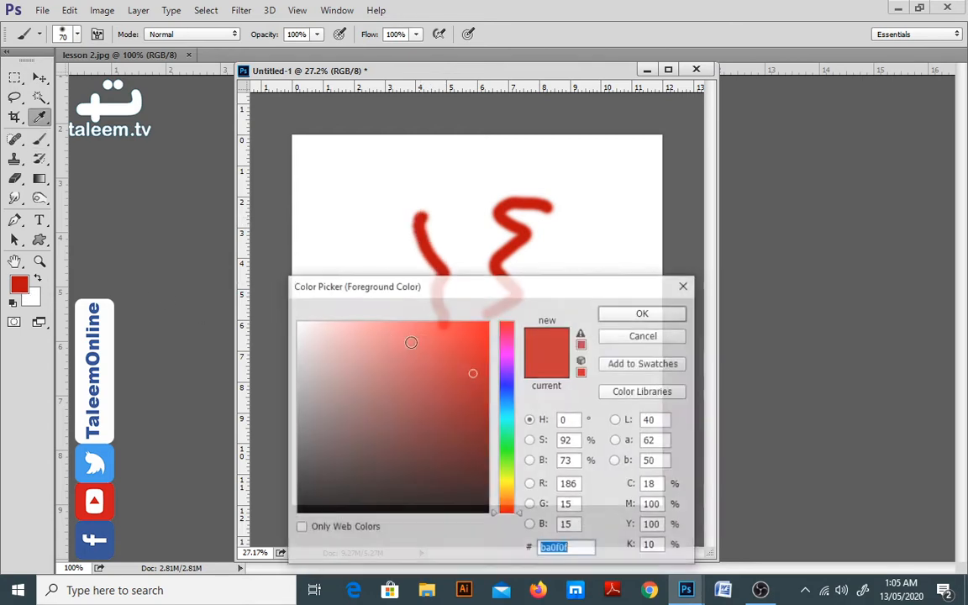
pyautogui.click(473, 400)
pyautogui.click(476, 401)
pyautogui.click(659, 311)
pyautogui.moveTo(577, 248); pyautogui.dragTo(594, 330)
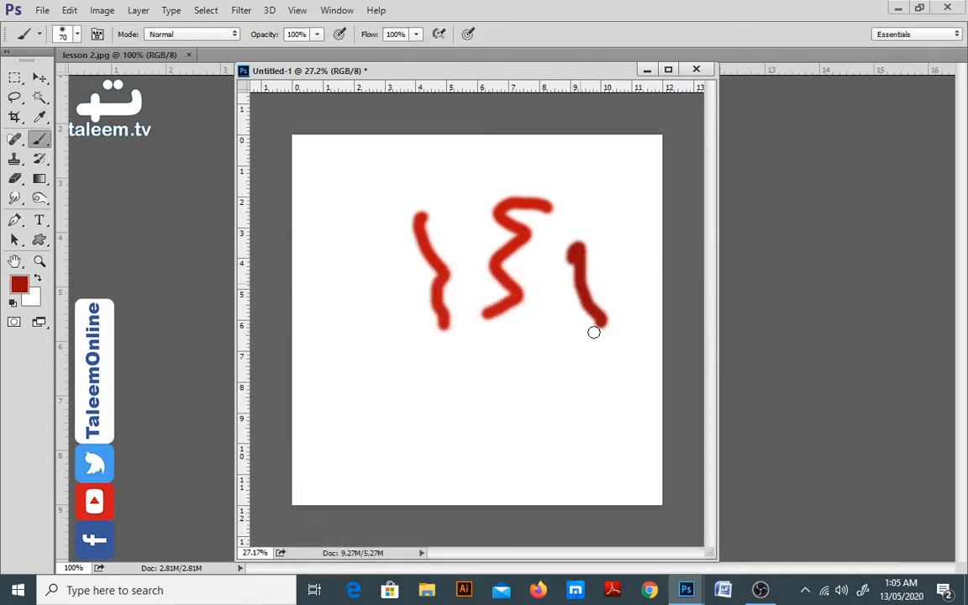
pyautogui.moveTo(495, 369)
pyautogui.mouseDown()
pyautogui.moveTo(469, 372)
pyautogui.moveTo(450, 393)
pyautogui.mouseUp()
# Change the foreground colour to green #0a935b and paint three curved strokes along the canvas's left side
pyautogui.click(20, 286)
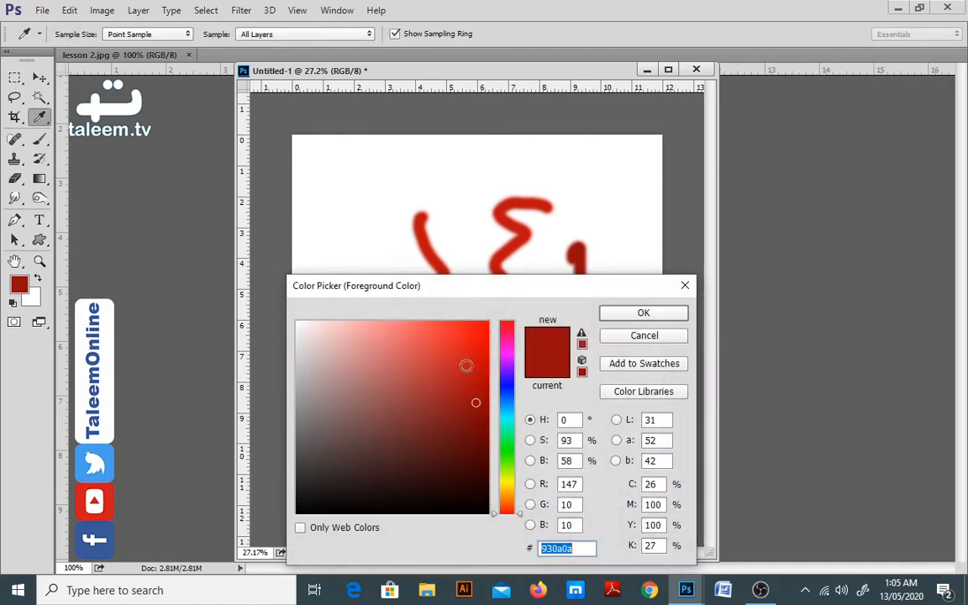
pyautogui.click(506, 432)
pyautogui.click(624, 322)
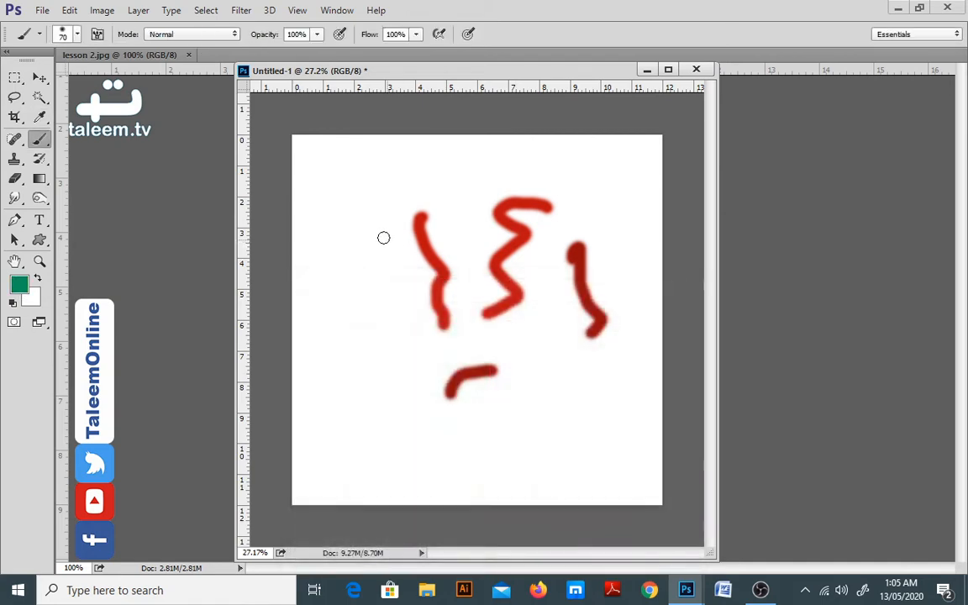
pyautogui.moveTo(382, 221)
pyautogui.mouseDown()
pyautogui.moveTo(345, 216)
pyautogui.moveTo(371, 318)
pyautogui.moveTo(328, 348)
pyautogui.mouseUp()
pyautogui.moveTo(316, 252)
pyautogui.mouseDown()
pyautogui.moveTo(330, 298)
pyautogui.moveTo(314, 360)
pyautogui.mouseUp()
pyautogui.moveTo(368, 403)
pyautogui.mouseDown()
pyautogui.moveTo(402, 375)
pyautogui.moveTo(401, 328)
pyautogui.mouseUp()
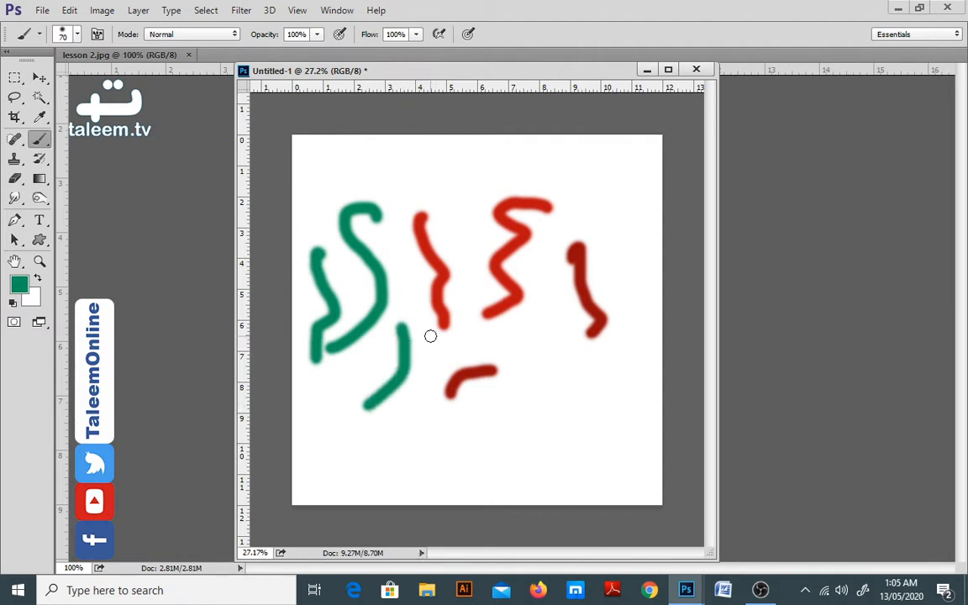
# Add a new layer and clear the painted strokes by filling the Background layer with white
pyautogui.press('F7')
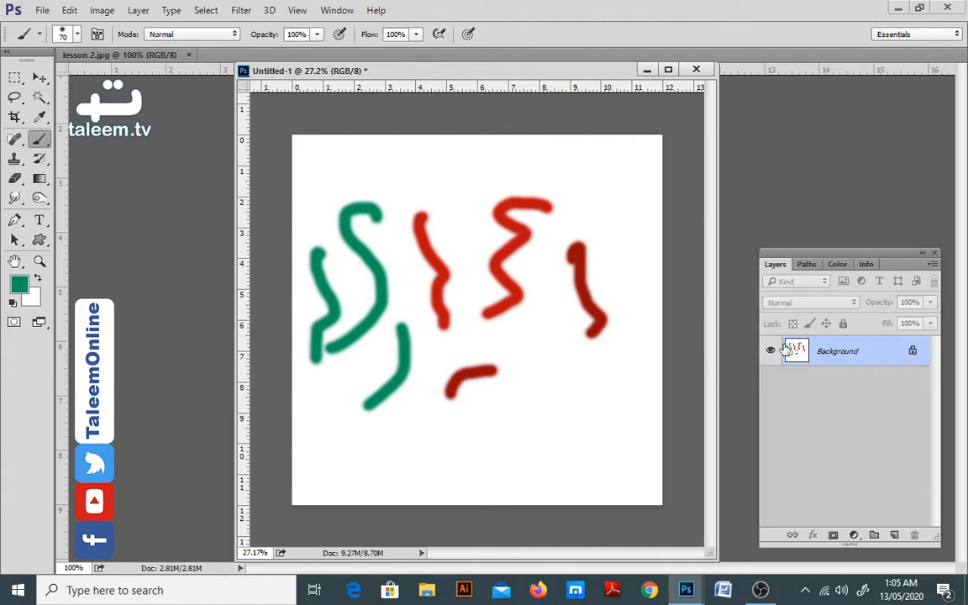
pyautogui.click(894, 535)
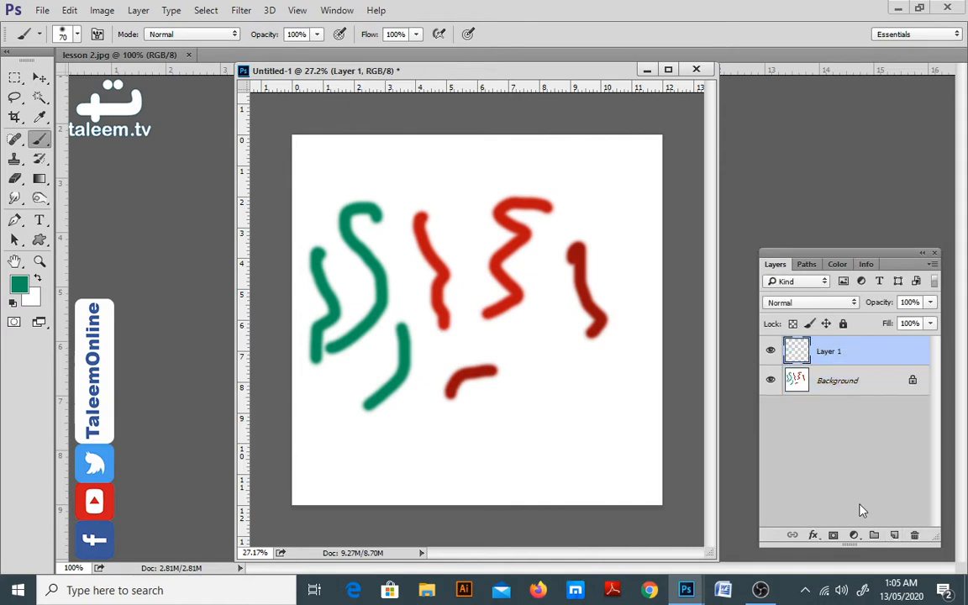
pyautogui.click(841, 386)
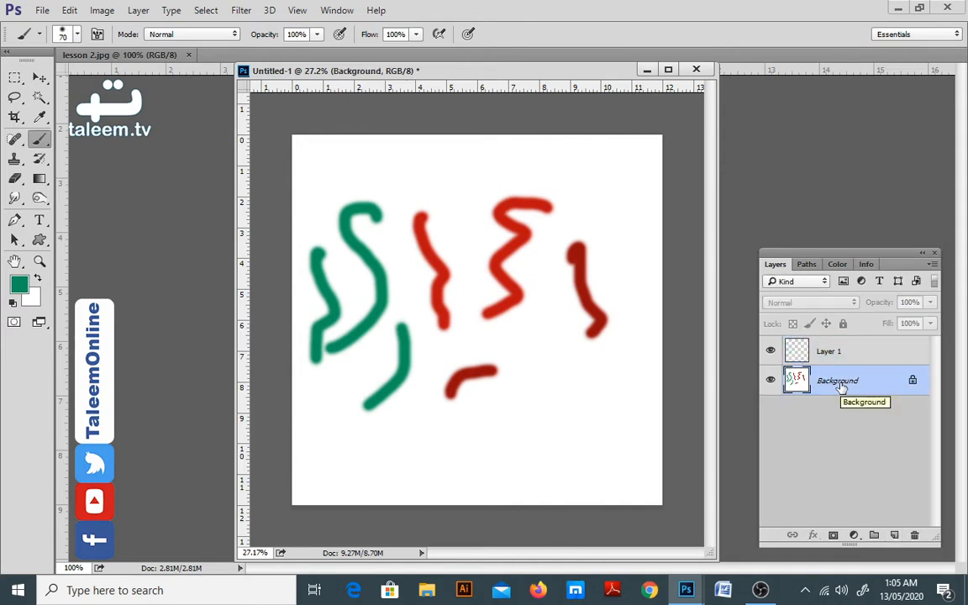
pyautogui.hotkey('ctrl', 'Delete')
# On Layer 1, paint a green S-like curve, a ring beside it and two curved strokes below
pyautogui.click(840, 351)
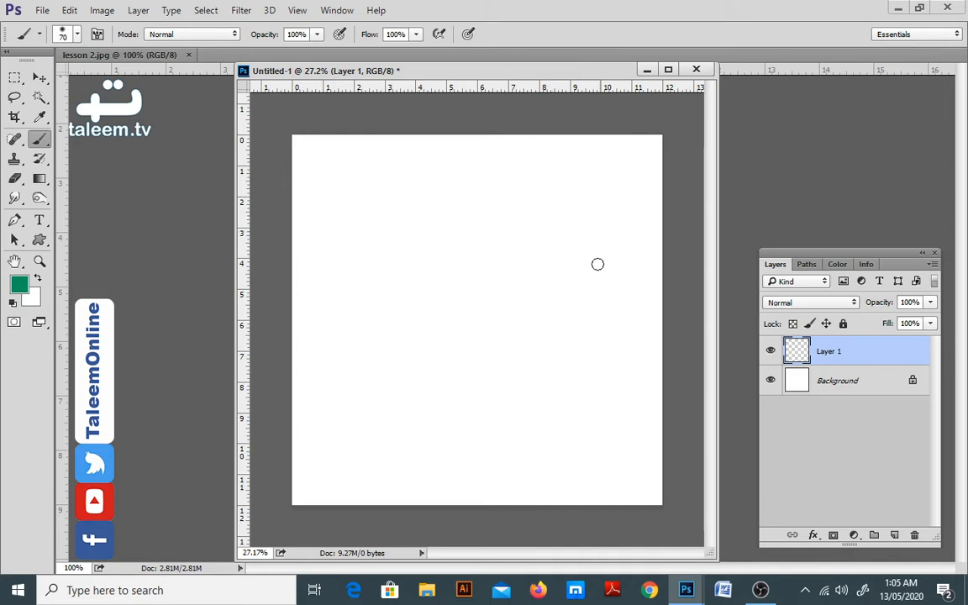
pyautogui.moveTo(568, 228)
pyautogui.mouseDown()
pyautogui.moveTo(529, 199)
pyautogui.moveTo(521, 307)
pyautogui.moveTo(483, 318)
pyautogui.mouseUp()
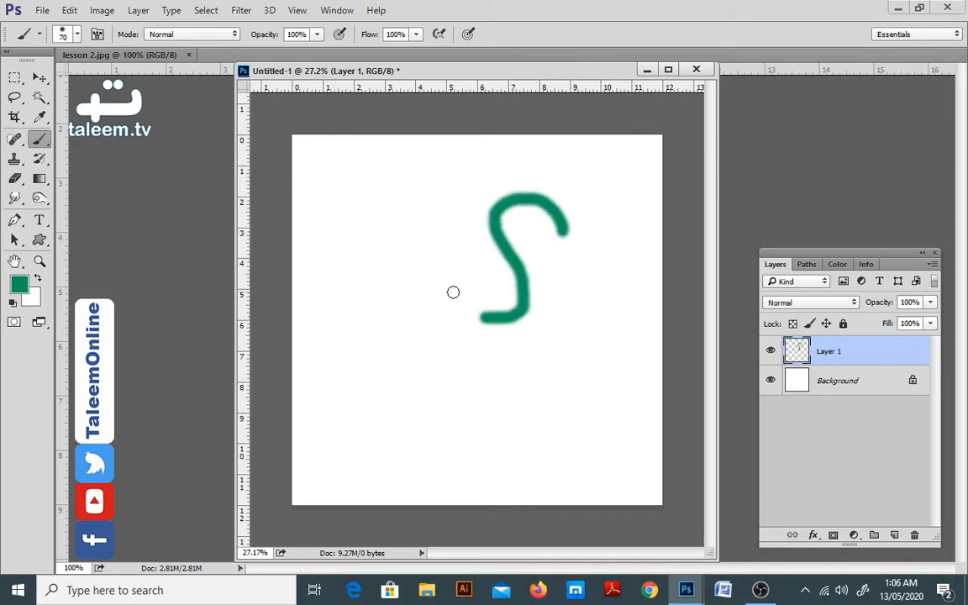
pyautogui.moveTo(441, 248)
pyautogui.mouseDown()
pyautogui.moveTo(398, 252)
pyautogui.moveTo(399, 276)
pyautogui.moveTo(417, 284)
pyautogui.moveTo(444, 266)
pyautogui.mouseUp()
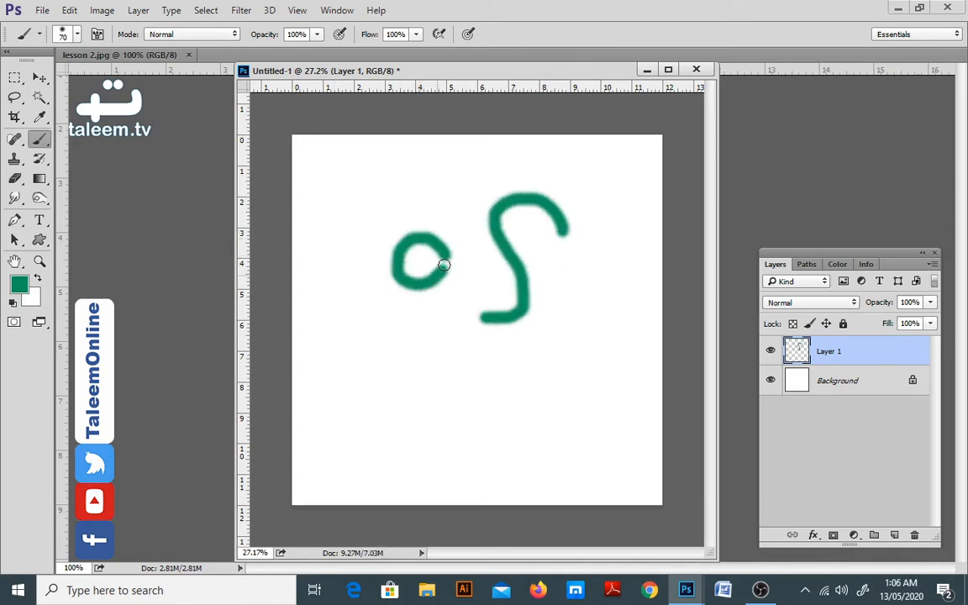
pyautogui.moveTo(570, 286)
pyautogui.mouseDown()
pyautogui.moveTo(557, 328)
pyautogui.moveTo(520, 385)
pyautogui.moveTo(576, 361)
pyautogui.moveTo(615, 393)
pyautogui.mouseUp()
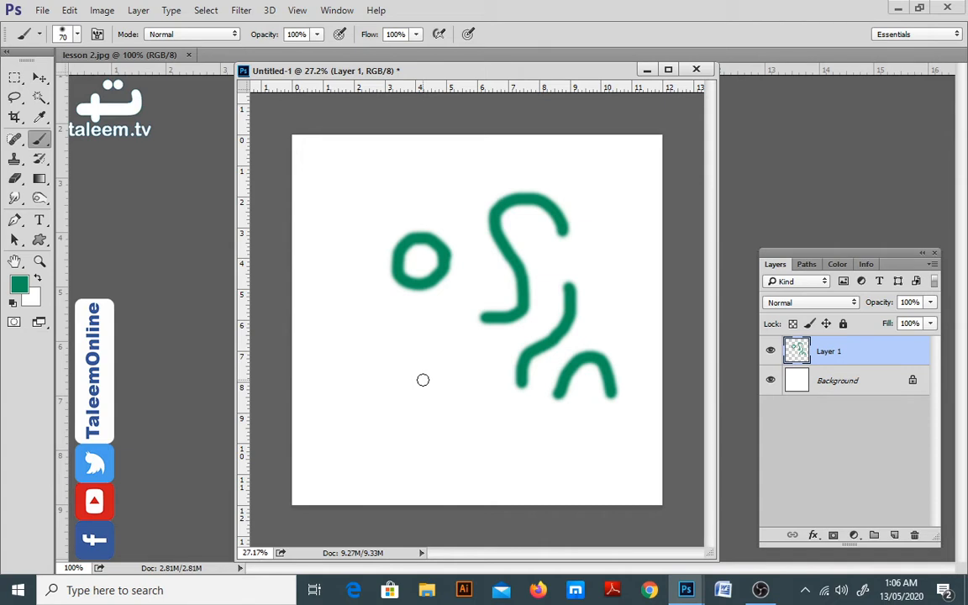
# Enlarge the brush and paint a thick soft green ring below the thin ring on Layer 1
pyautogui.press('[')
pyautogui.press('[')
pyautogui.press('[')
pyautogui.press(']')
pyautogui.press(']')
pyautogui.press(']')
pyautogui.press(']')
pyautogui.press(']')
pyautogui.press(']')
pyautogui.click(399, 335)
pyautogui.moveTo(398, 336)
pyautogui.mouseDown()
pyautogui.moveTo(373, 345)
pyautogui.moveTo(375, 374)
pyautogui.moveTo(414, 389)
pyautogui.moveTo(436, 341)
pyautogui.moveTo(410, 327)
pyautogui.moveTo(371, 393)
pyautogui.mouseUp()
# Reduce the brush size and paint a thinner green ring just below the thick one
pyautogui.press('[')
pyautogui.press('[')
pyautogui.press('[')
pyautogui.press('[')
pyautogui.press('[')
pyautogui.press('[')
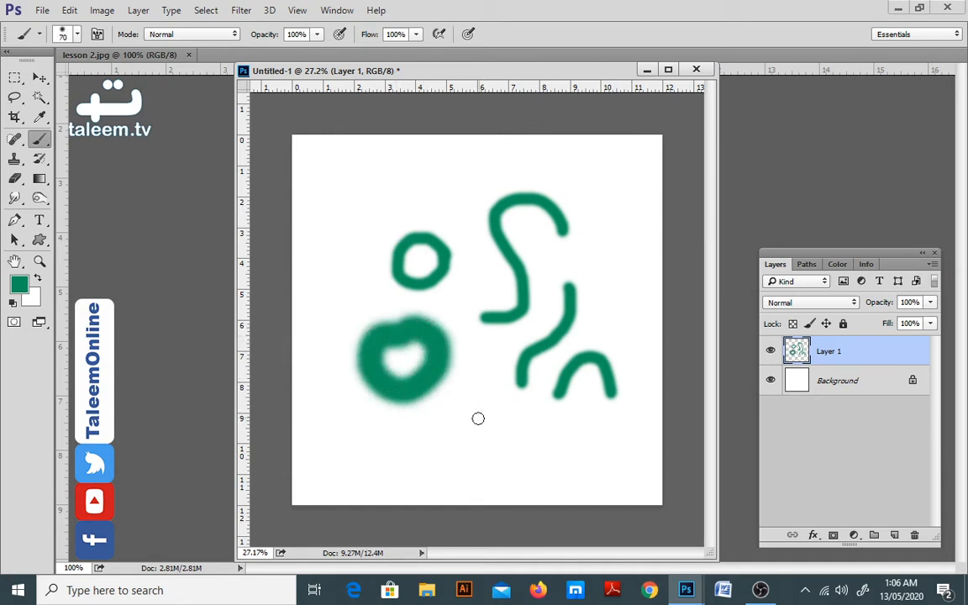
pyautogui.moveTo(475, 409)
pyautogui.mouseDown()
pyautogui.moveTo(441, 437)
pyautogui.moveTo(495, 436)
pyautogui.moveTo(446, 395)
pyautogui.mouseUp()
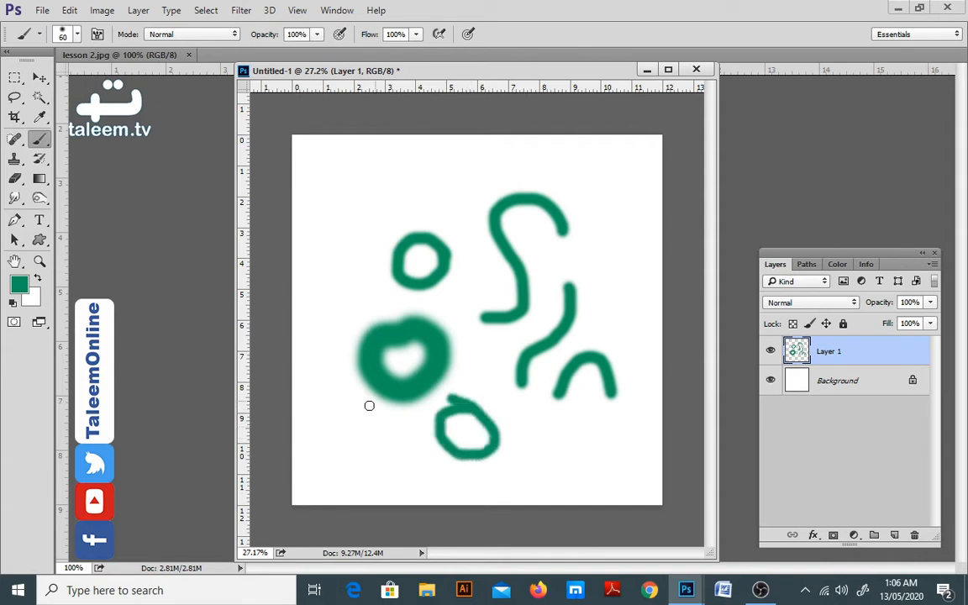
# Add a new layer with Layer 1 hidden, and paint a single green dot near the canvas's centre
pyautogui.click(894, 534)
pyautogui.click(771, 380)
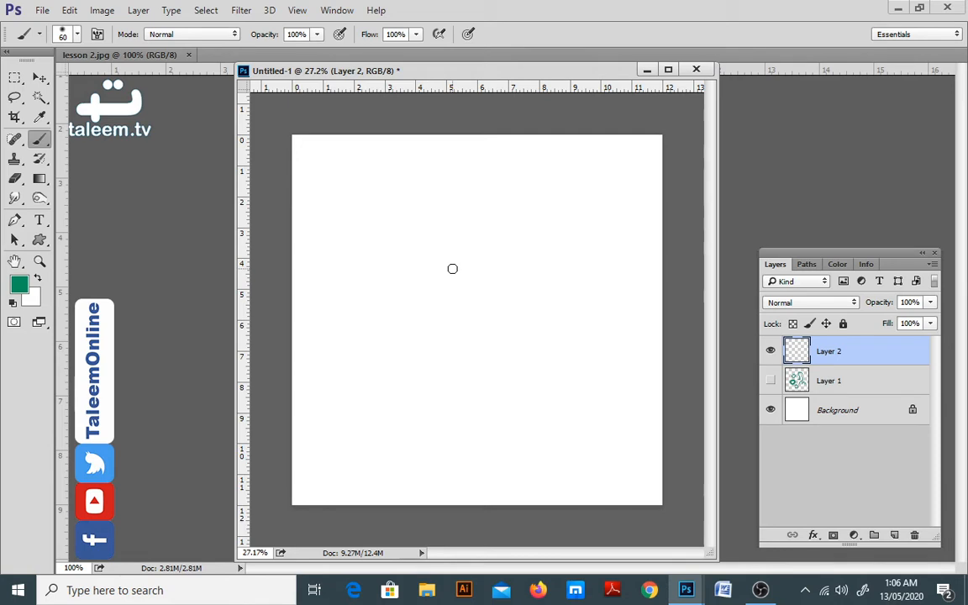
pyautogui.click(488, 255)
# Adjust the brush diameter interactively on the canvas to about 75 px
pyautogui.keyDown('alt'); pyautogui.rightClick(462, 313); pyautogui.keyUp('alt')
pyautogui.moveTo(462, 312)
pyautogui.mouseDown()
pyautogui.moveTo(510, 317)
pyautogui.moveTo(463, 319)
pyautogui.mouseUp()
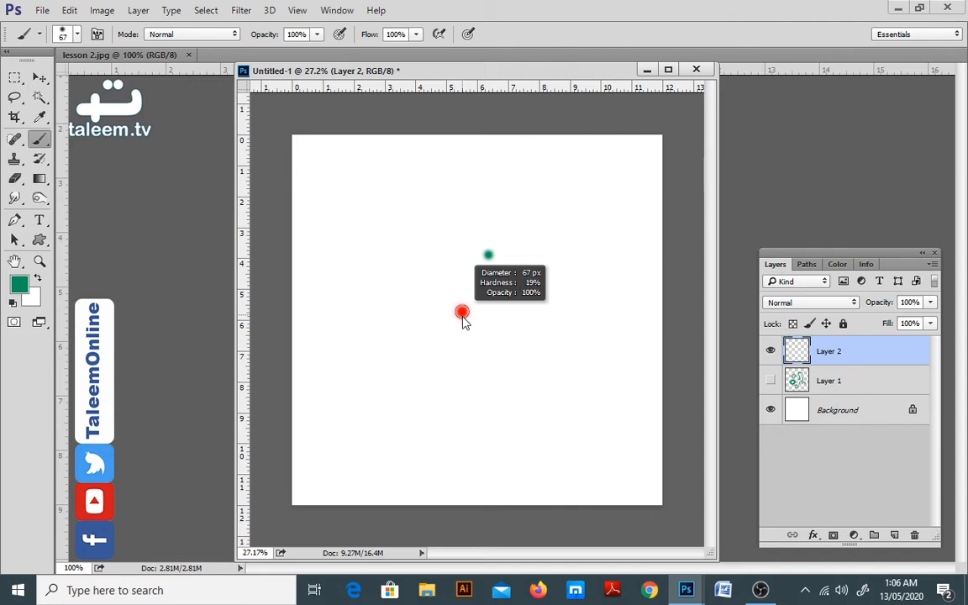
pyautogui.moveTo(465, 322)
pyautogui.mouseDown()
pyautogui.moveTo(460, 374)
pyautogui.moveTo(468, 233)
pyautogui.mouseUp()
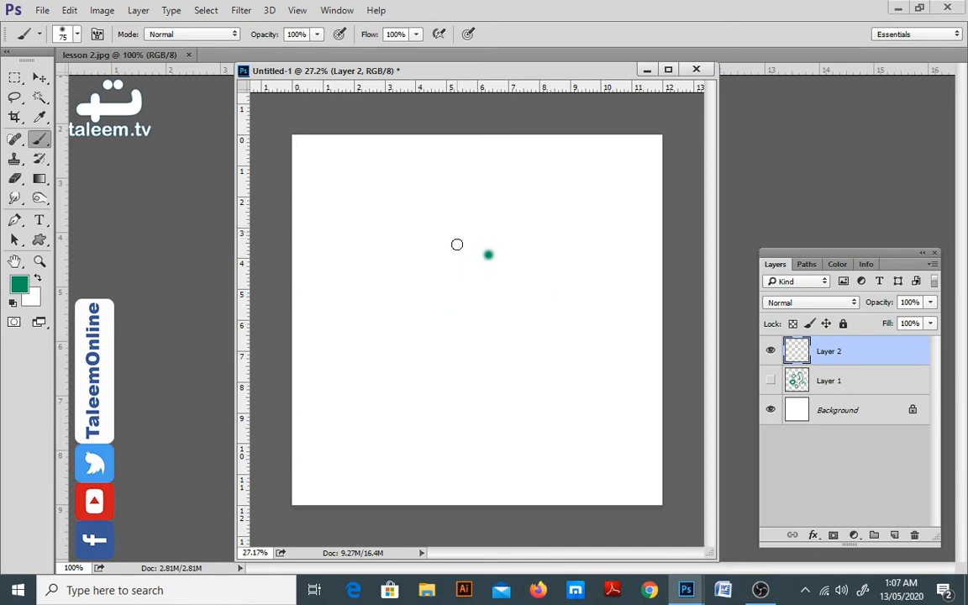
# Paint two open green rings, a thick soft hooked stroke and a thin S-shaped stroke on Layer 2, varying the brush size
pyautogui.moveTo(454, 277)
pyautogui.mouseDown()
pyautogui.moveTo(421, 294)
pyautogui.moveTo(424, 314)
pyautogui.moveTo(452, 326)
pyautogui.moveTo(464, 286)
pyautogui.mouseUp()
pyautogui.moveTo(538, 299)
pyautogui.mouseDown()
pyautogui.moveTo(524, 391)
pyautogui.moveTo(510, 366)
pyautogui.moveTo(500, 386)
pyautogui.moveTo(520, 404)
pyautogui.moveTo(548, 376)
pyautogui.mouseUp()
pyautogui.click(522, 362)
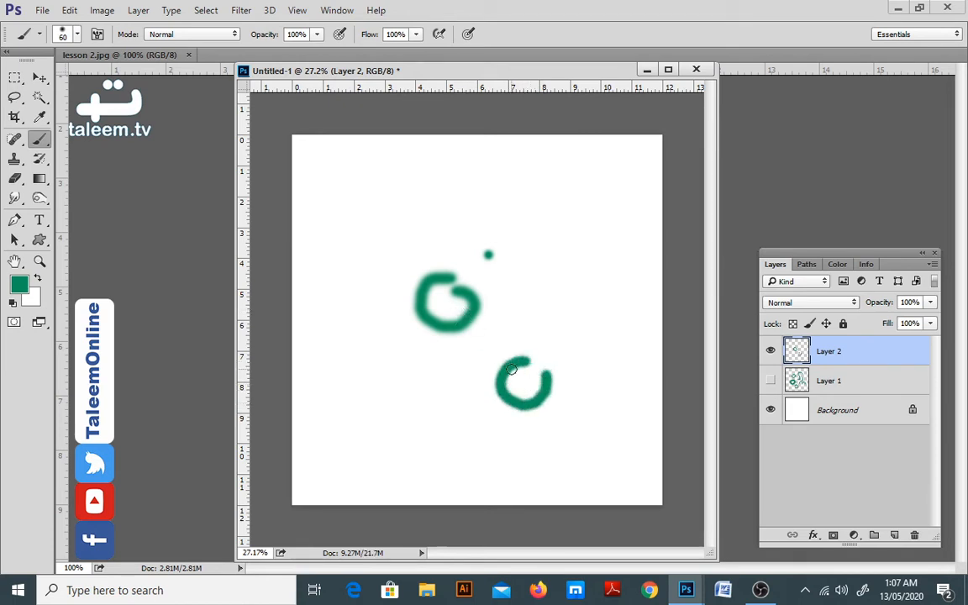
pyautogui.moveTo(539, 286)
pyautogui.mouseDown()
pyautogui.moveTo(555, 294)
pyautogui.moveTo(538, 265)
pyautogui.moveTo(582, 234)
pyautogui.moveTo(484, 212)
pyautogui.moveTo(375, 214)
pyautogui.moveTo(383, 286)
pyautogui.moveTo(357, 326)
pyautogui.mouseUp()
pyautogui.rightClick(561, 277)
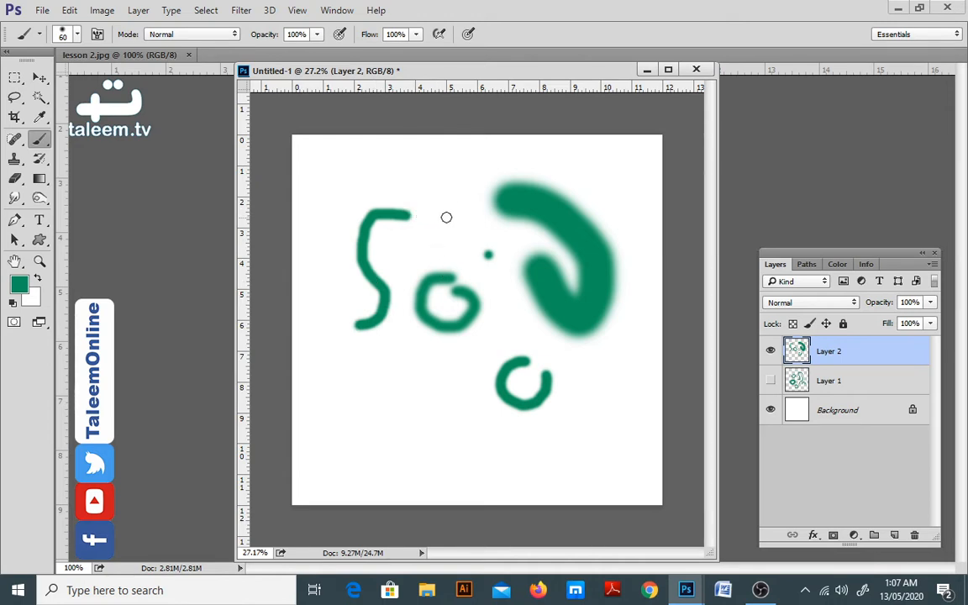
# Set the brush size to 52 px and its hardness to 5%
pyautogui.rightClick(449, 210)
pyautogui.moveTo(561, 205)
pyautogui.mouseDown()
pyautogui.moveTo(585, 204)
pyautogui.moveTo(557, 199)
pyautogui.moveTo(558, 237)
pyautogui.moveTo(545, 238)
pyautogui.mouseUp()
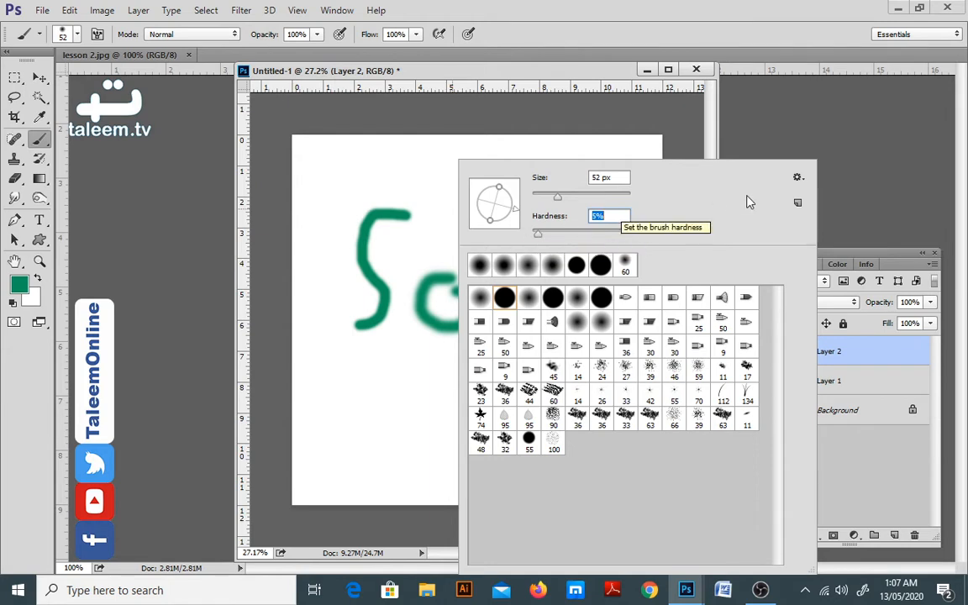
pyautogui.click(603, 74)
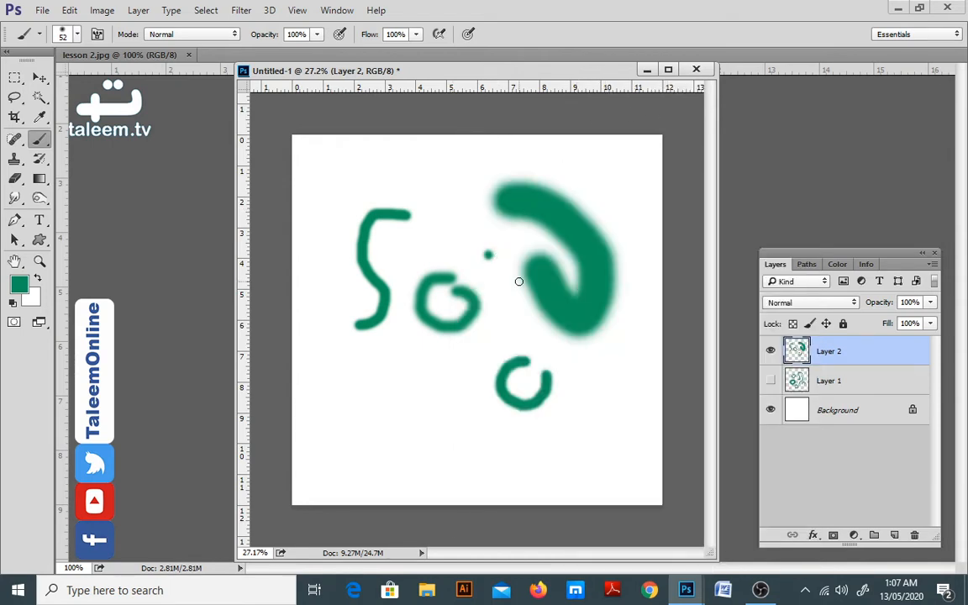
# Add a new layer with Layer 2 hidden, and paint an open ring in blue #082bde on its upper part
pyautogui.click(894, 534)
pyautogui.click(766, 379)
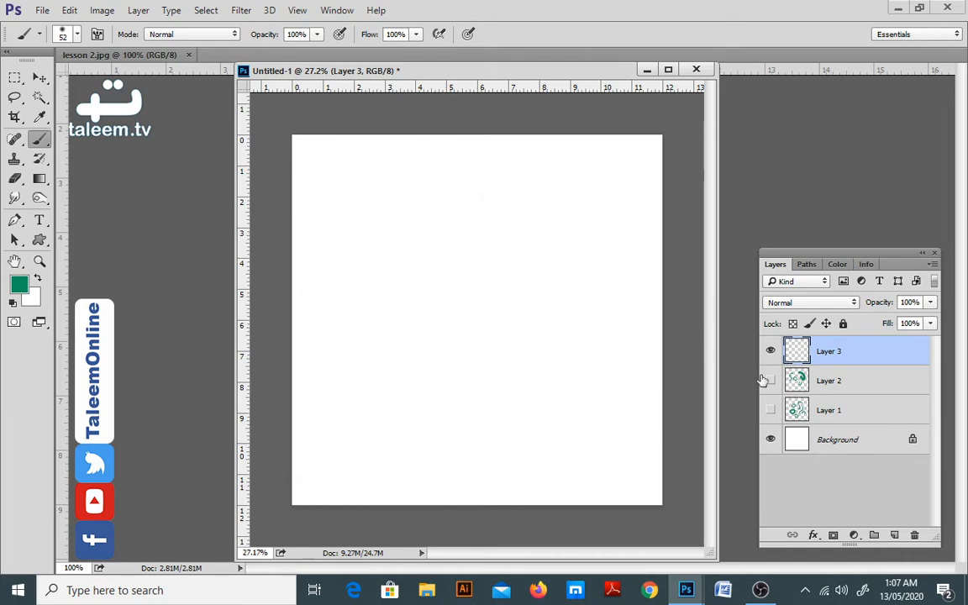
pyautogui.click(19, 285)
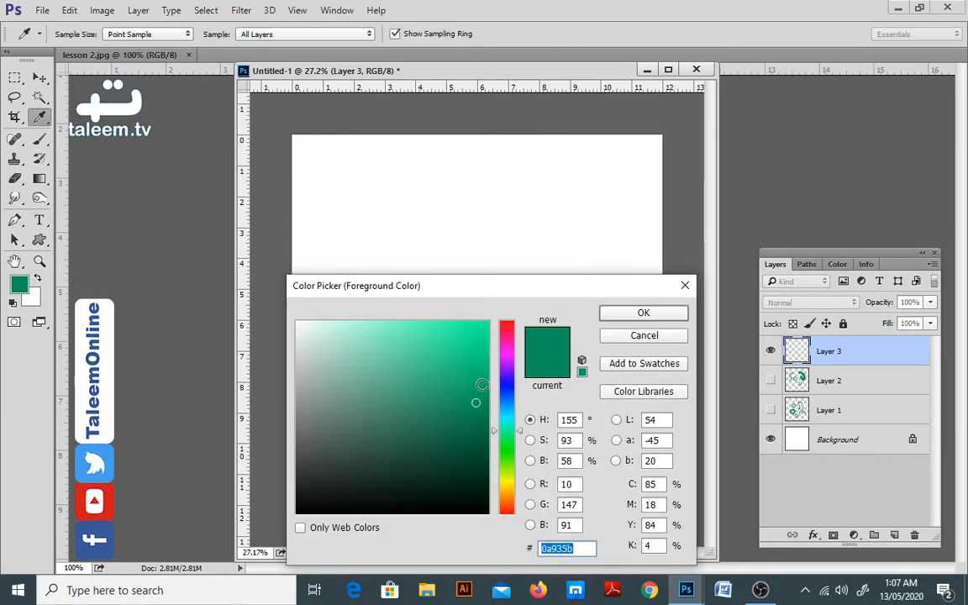
pyautogui.moveTo(476, 402); pyautogui.dragTo(481, 345)
pyautogui.click(506, 389)
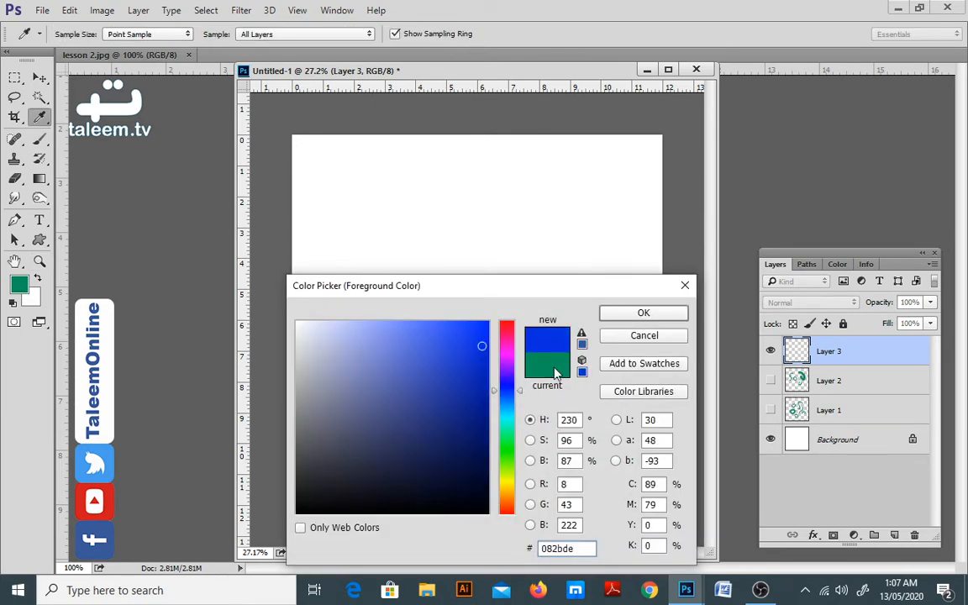
pyautogui.click(640, 316)
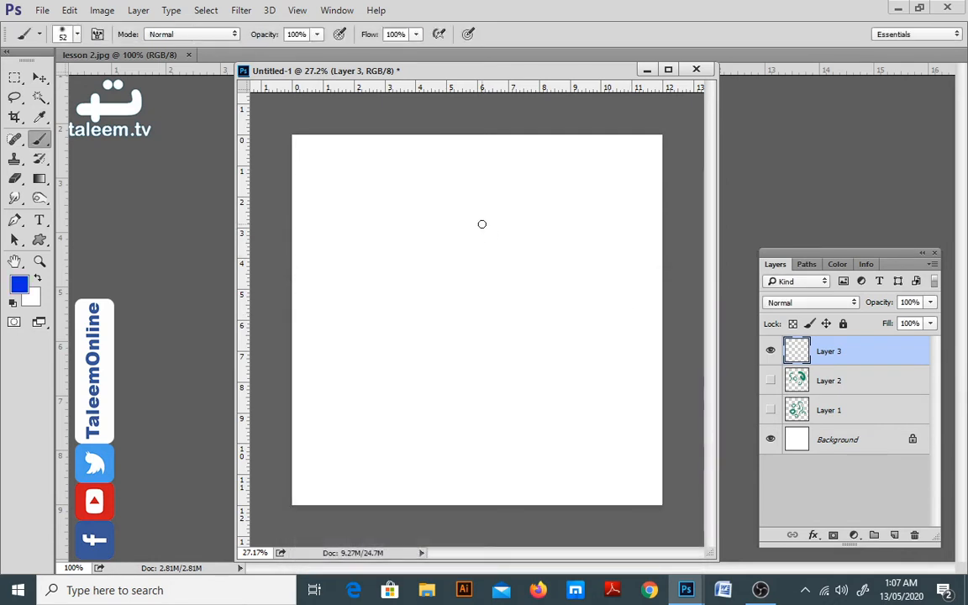
pyautogui.moveTo(468, 207)
pyautogui.mouseDown()
pyautogui.moveTo(408, 231)
pyautogui.moveTo(473, 257)
pyautogui.moveTo(484, 221)
pyautogui.mouseUp()
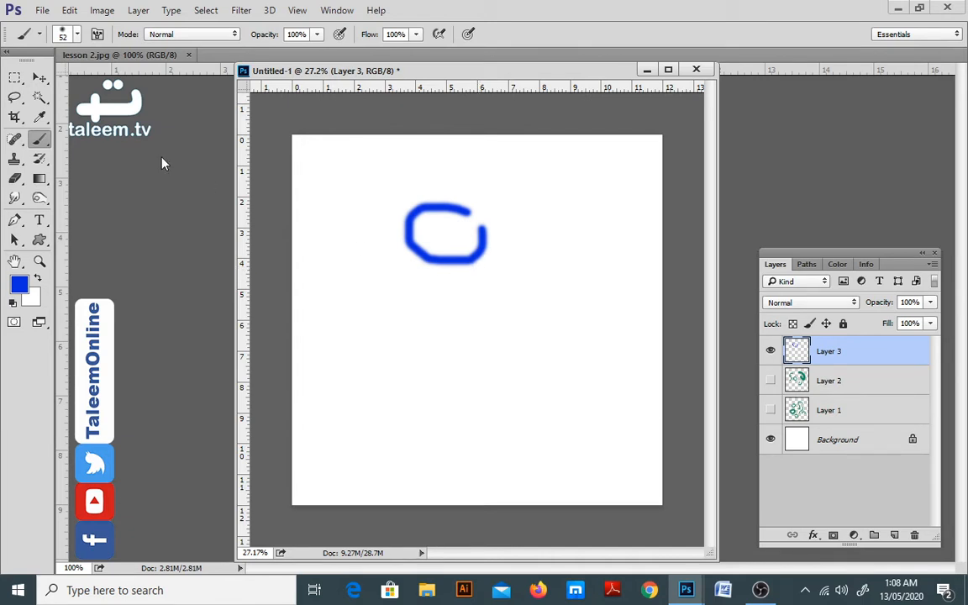
# Make a circular selection below the blue ring and shade its right inner edge with a soft 310 px blue brush
pyautogui.click(14, 78)
pyautogui.click(93, 89)
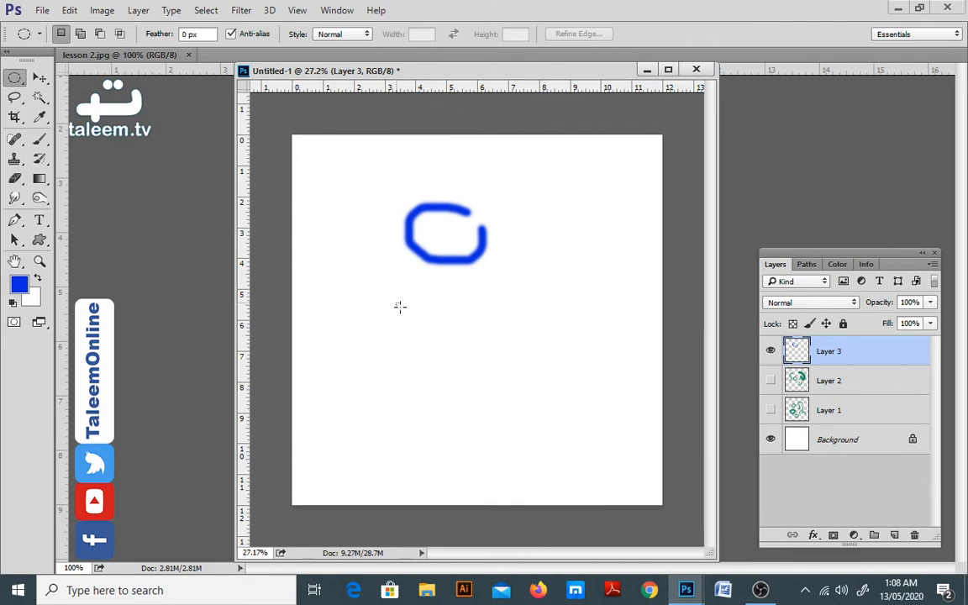
pyautogui.moveTo(398, 304)
pyautogui.mouseDown()
pyautogui.moveTo(467, 382)
pyautogui.moveTo(528, 430)
pyautogui.mouseUp()
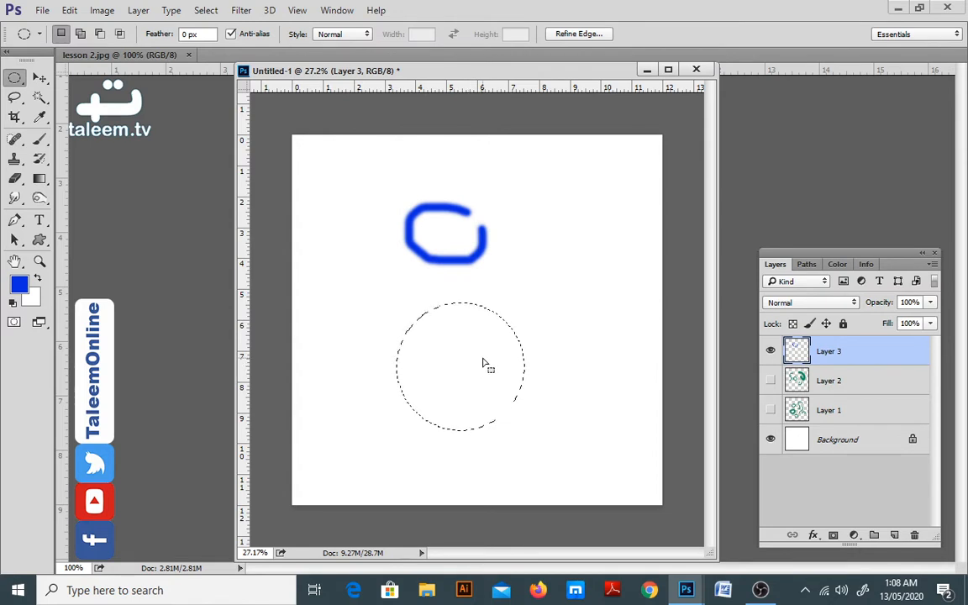
pyautogui.press('b')
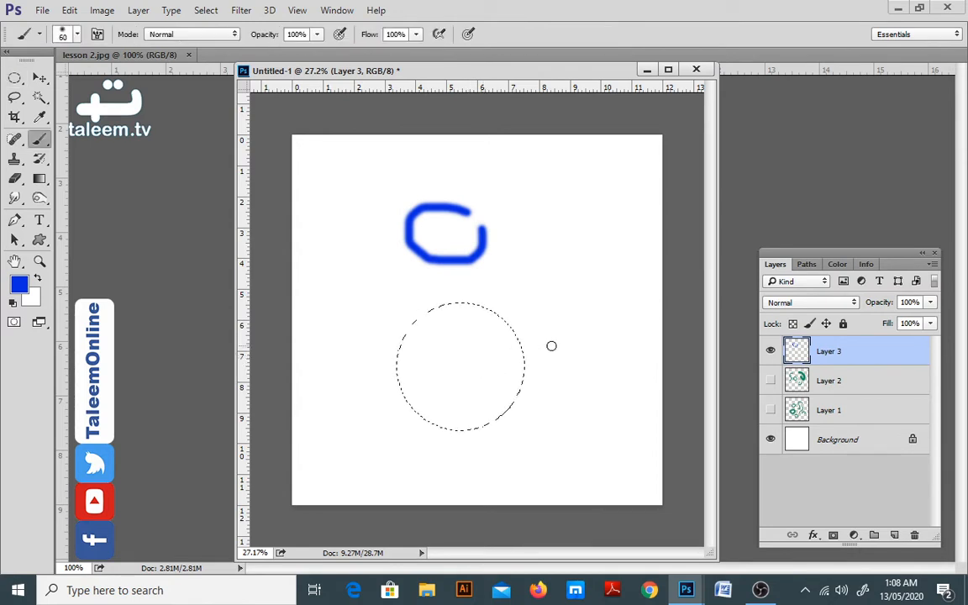
pyautogui.moveTo(579, 353)
pyautogui.mouseDown()
pyautogui.moveTo(587, 356)
pyautogui.moveTo(583, 275)
pyautogui.moveTo(616, 280)
pyautogui.moveTo(606, 277)
pyautogui.mouseUp()
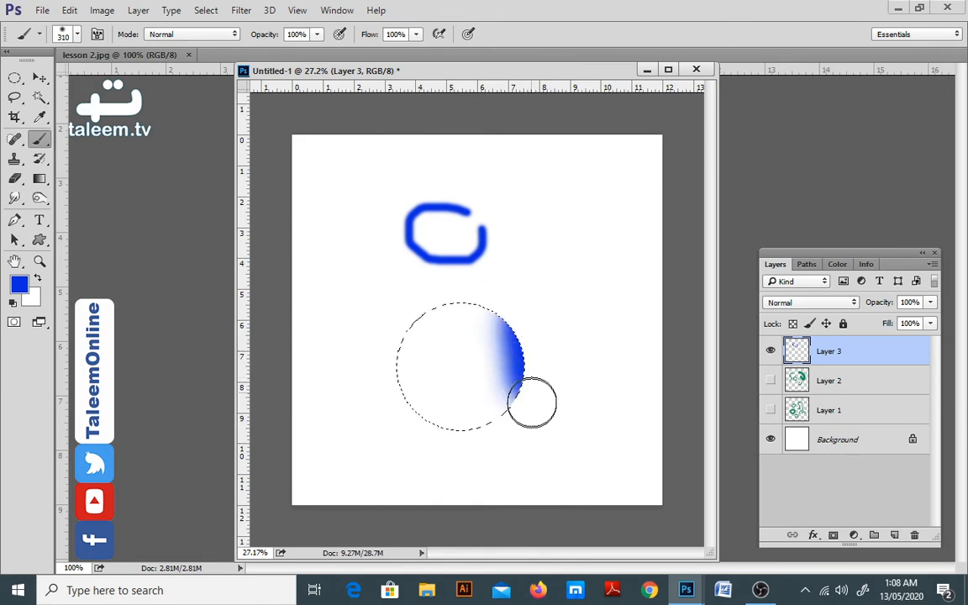
# Shade the rest of the circular selection's inner edge with the soft blue brush, leaving the centre white, and deselect it
pyautogui.moveTo(503, 440)
pyautogui.mouseDown()
pyautogui.moveTo(454, 450)
pyautogui.moveTo(474, 439)
pyautogui.mouseUp()
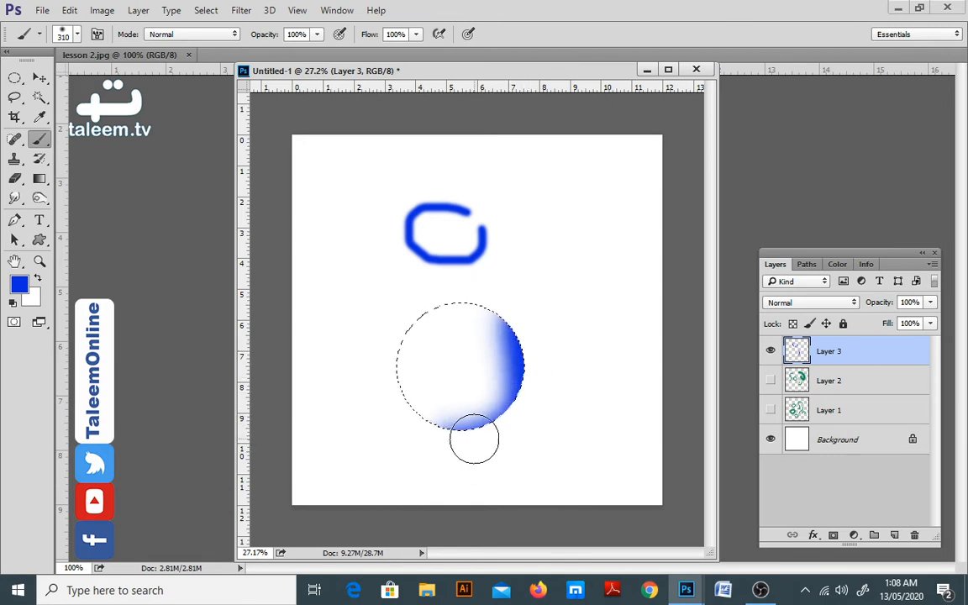
pyautogui.moveTo(526, 401)
pyautogui.mouseDown()
pyautogui.moveTo(484, 445)
pyautogui.moveTo(437, 444)
pyautogui.mouseUp()
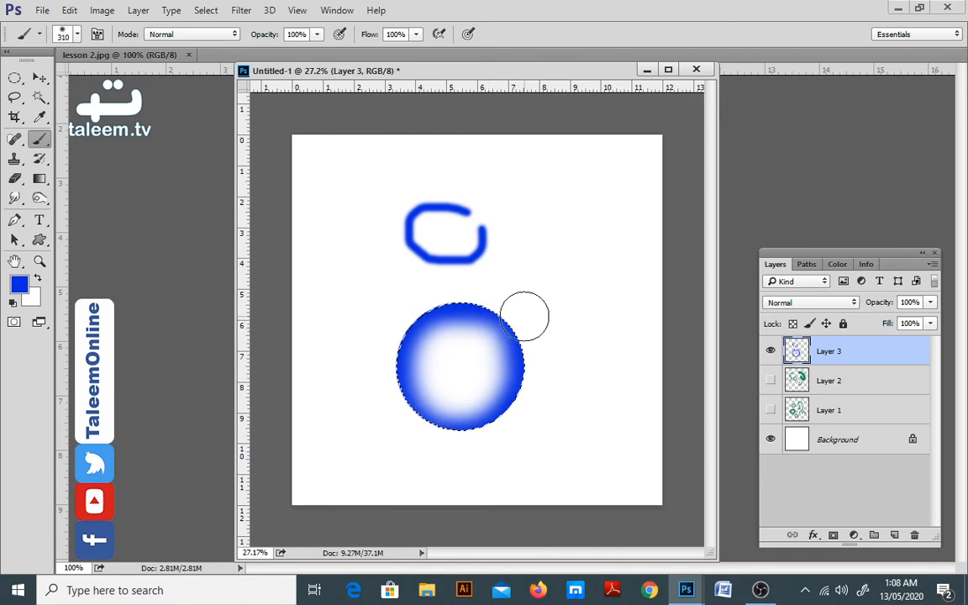
pyautogui.moveTo(522, 316); pyautogui.dragTo(520, 344)
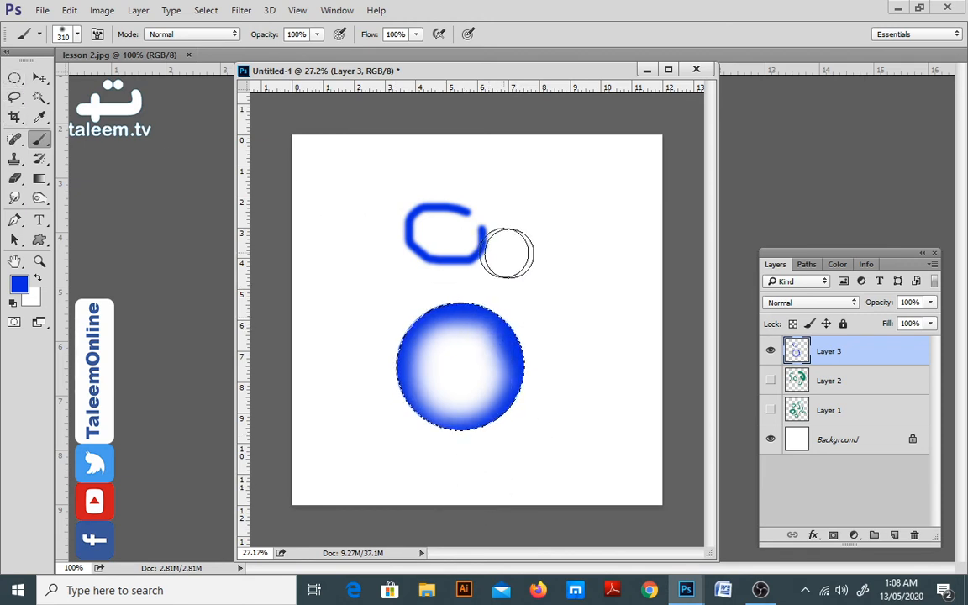
pyautogui.hotkey('ctrl', 'd')
# Make an oval selection beside the blue ring's open side and shade its upper and lower ends with the soft blue brush
pyautogui.click(15, 77)
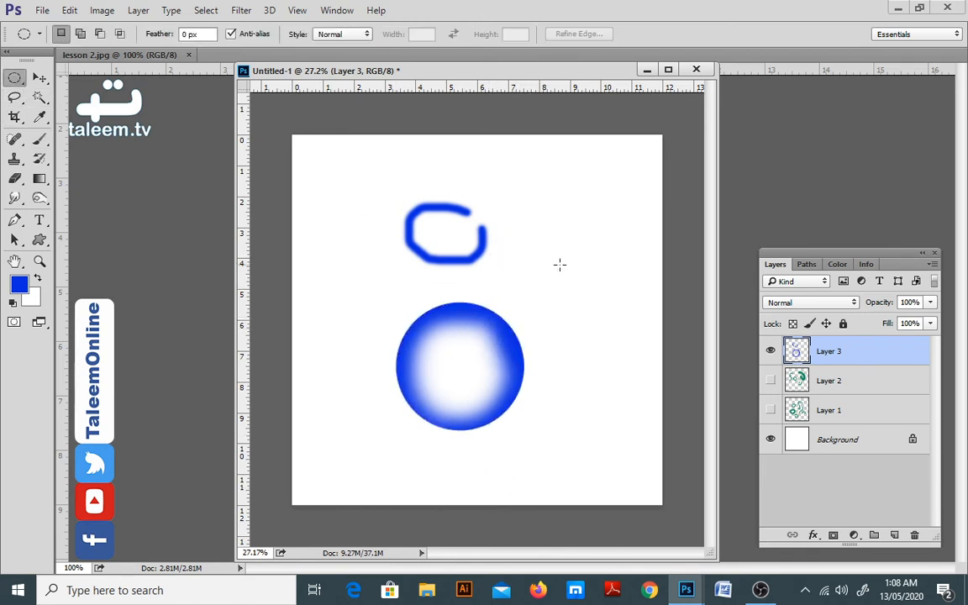
pyautogui.moveTo(556, 223)
pyautogui.mouseDown()
pyautogui.moveTo(560, 299)
pyautogui.moveTo(641, 307)
pyautogui.mouseUp()
pyautogui.press('b')
pyautogui.moveTo(624, 228); pyautogui.dragTo(619, 219)
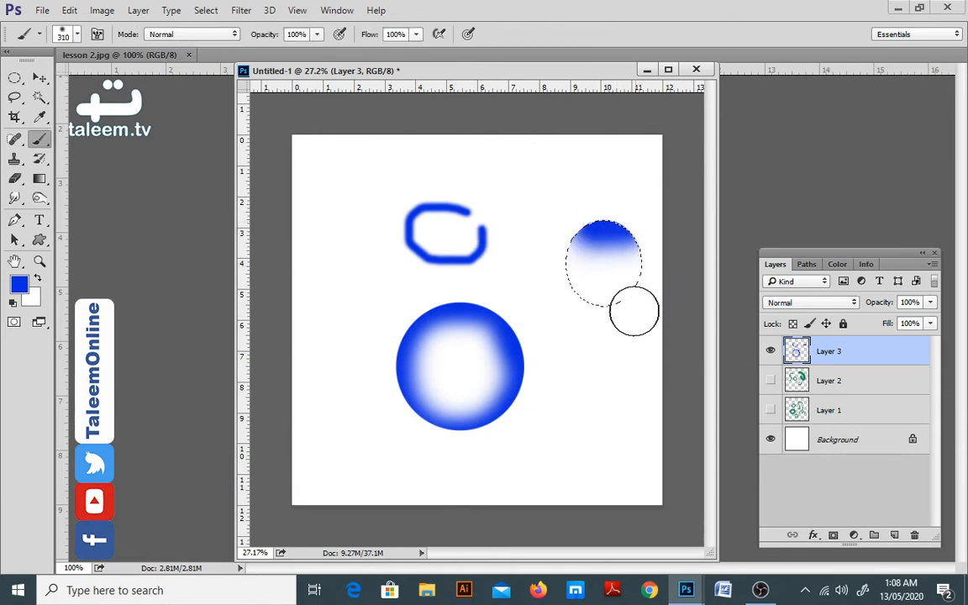
pyautogui.moveTo(635, 311)
pyautogui.mouseDown()
pyautogui.moveTo(583, 320)
pyautogui.moveTo(565, 306)
pyautogui.mouseUp()
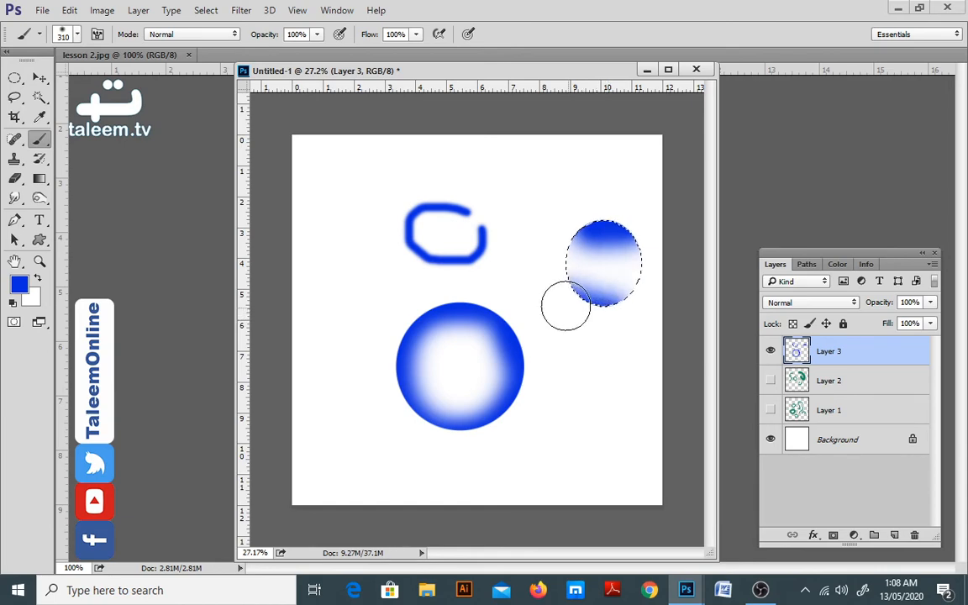
# Set the foreground colour to magenta #cc08de and paint a soft band across the middle of the selected oval
pyautogui.click(19, 289)
pyautogui.click(506, 354)
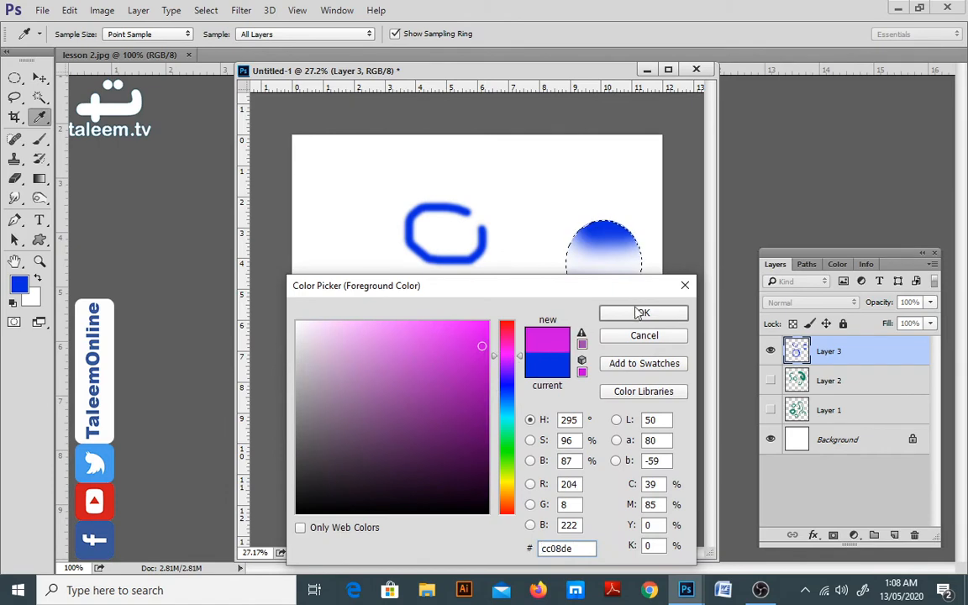
pyautogui.click(639, 313)
pyautogui.moveTo(598, 260); pyautogui.dragTo(622, 265)
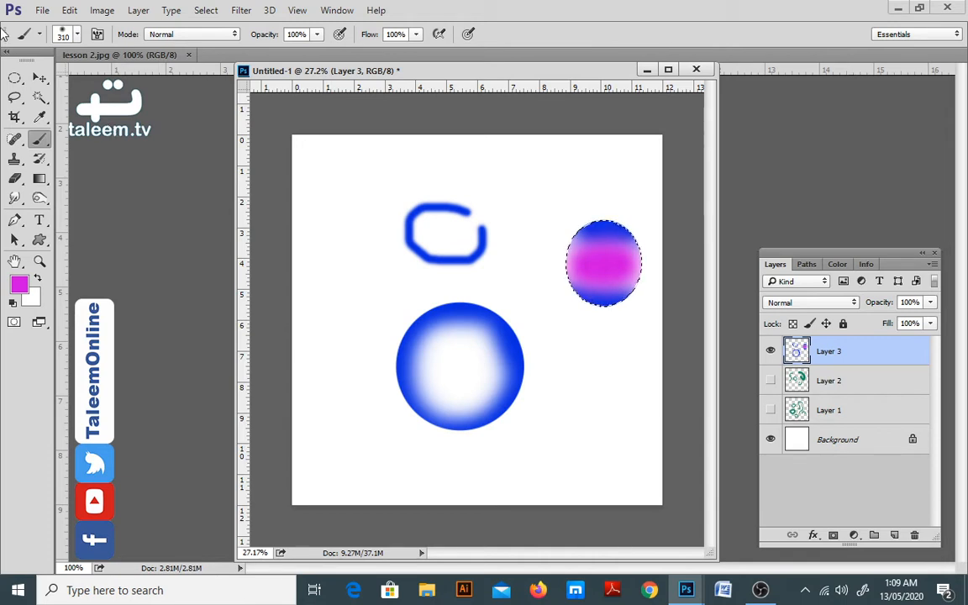
pyautogui.click(69, 34)
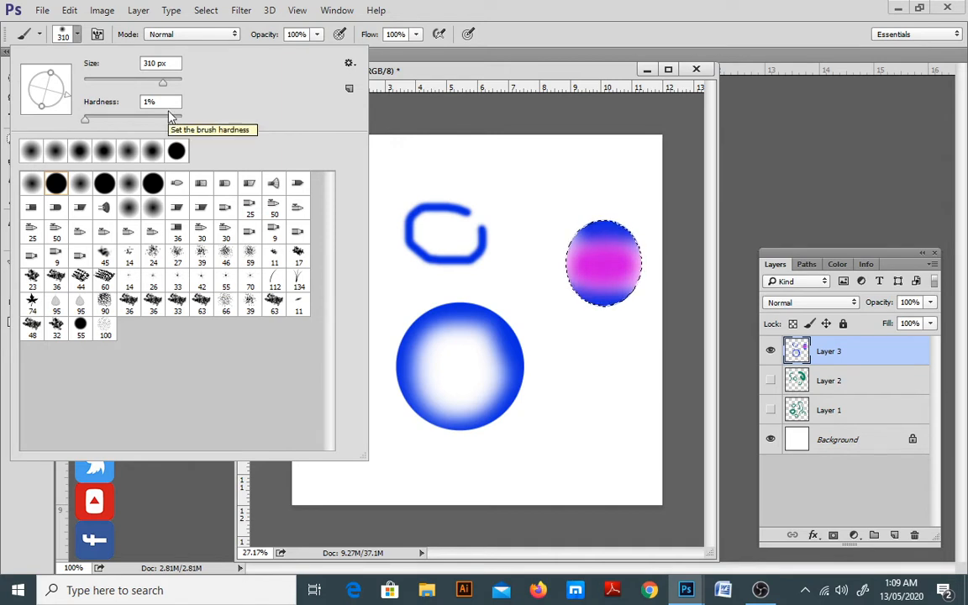
pyautogui.click(195, 37)
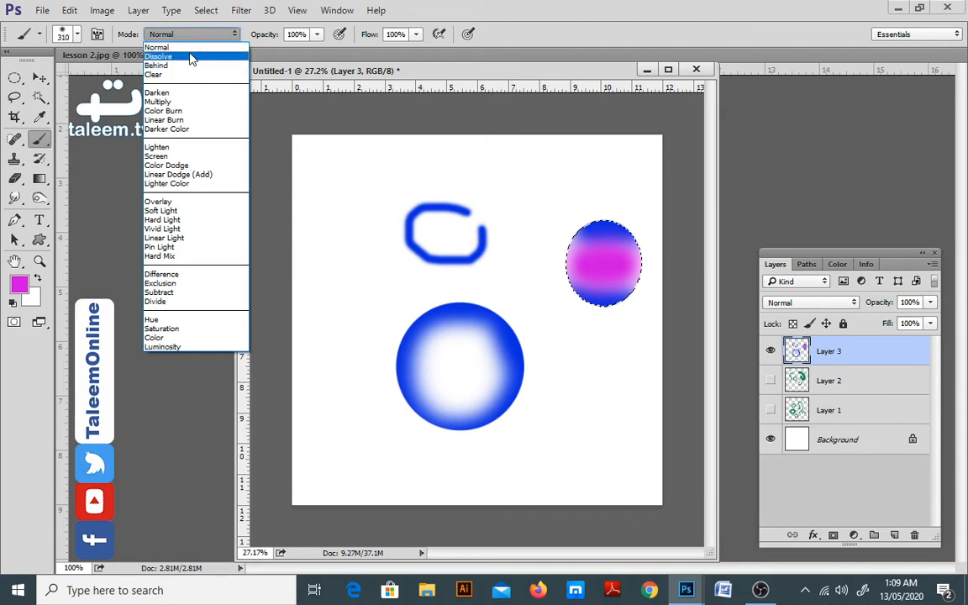
pyautogui.click(261, 57)
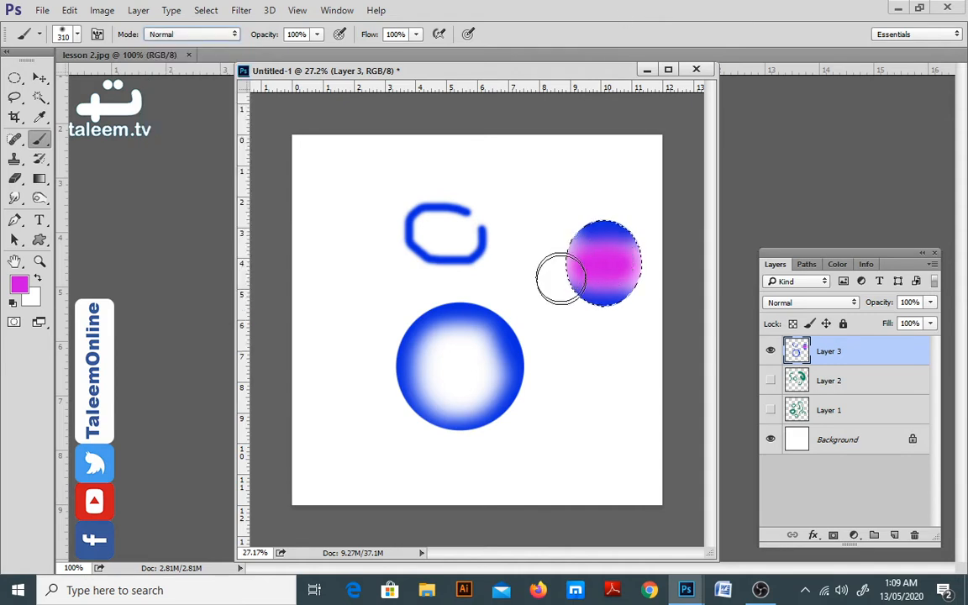
# Make an oval selection touching the blue ring's closed side, paint its upper edge magenta in Dissolve mode, and deselect it
pyautogui.click(14, 77)
pyautogui.moveTo(323, 196)
pyautogui.mouseDown()
pyautogui.moveTo(359, 251)
pyautogui.moveTo(410, 298)
pyautogui.mouseUp()
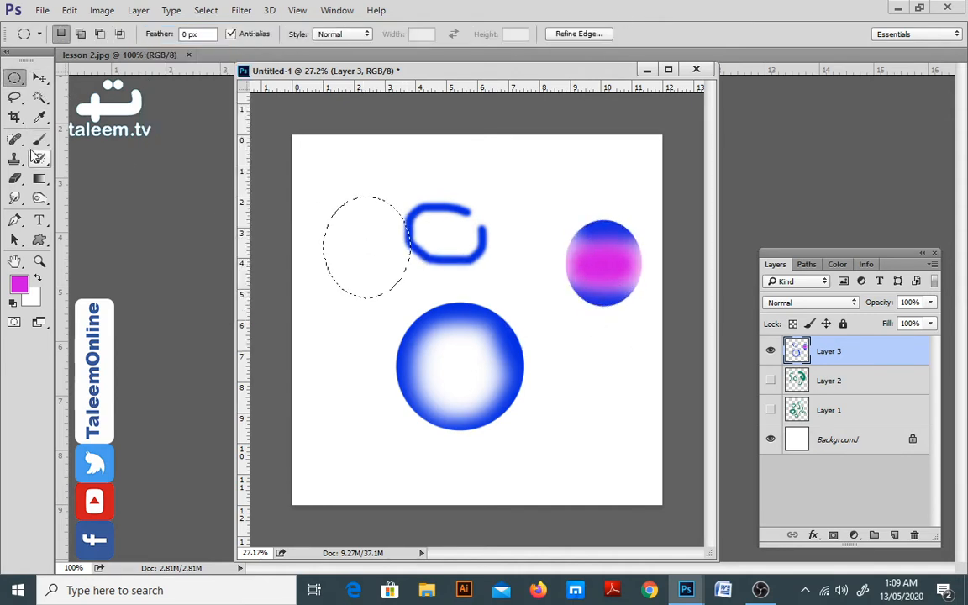
pyautogui.click(40, 140)
pyautogui.click(172, 34)
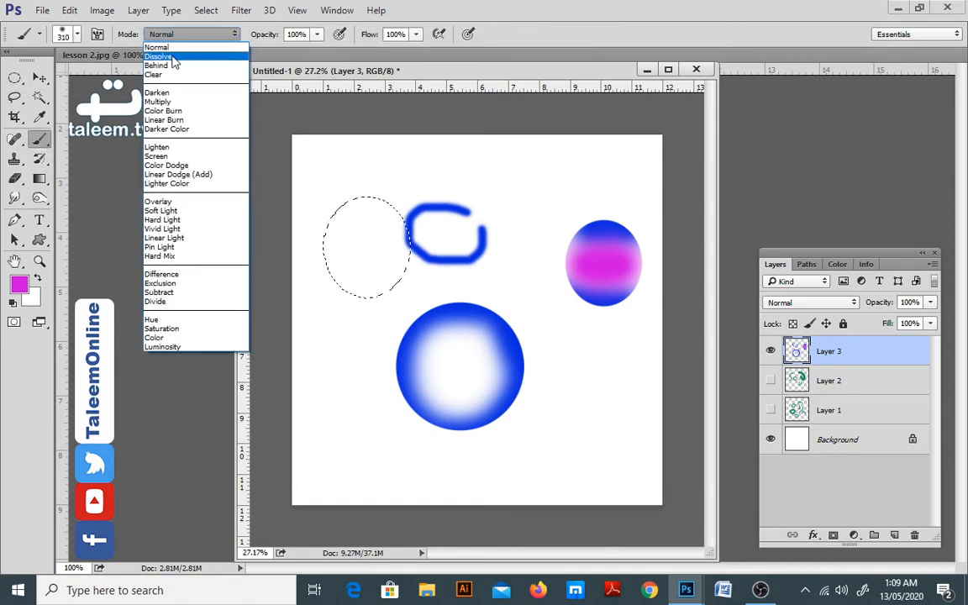
pyautogui.click(172, 55)
pyautogui.moveTo(355, 197)
pyautogui.mouseDown()
pyautogui.moveTo(395, 197)
pyautogui.moveTo(421, 227)
pyautogui.moveTo(429, 246)
pyautogui.moveTo(413, 274)
pyautogui.mouseUp()
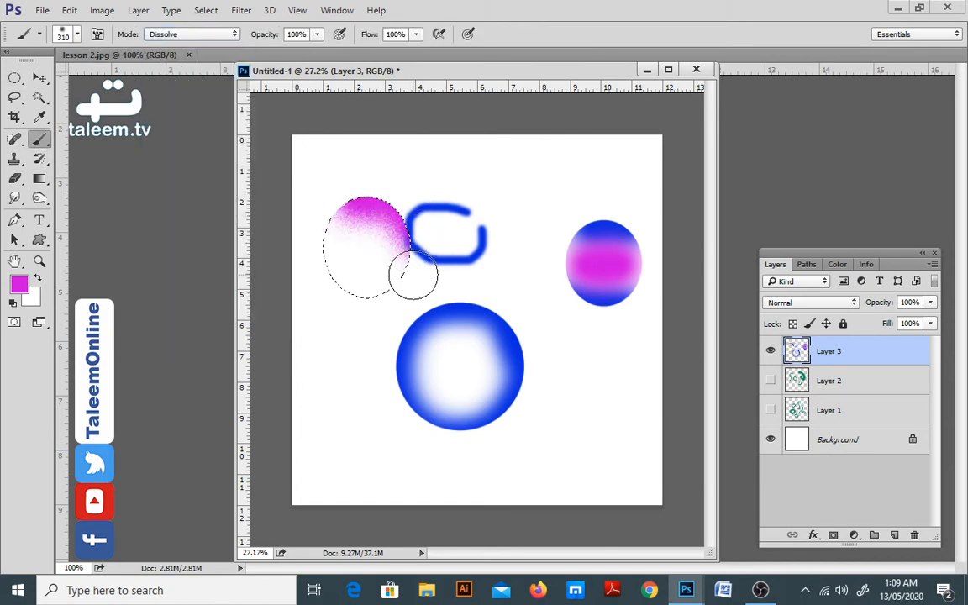
pyautogui.hotkey('ctrl', 'd')
pyautogui.hotkey('ctrl', '+')
pyautogui.hotkey('ctrl', '+')
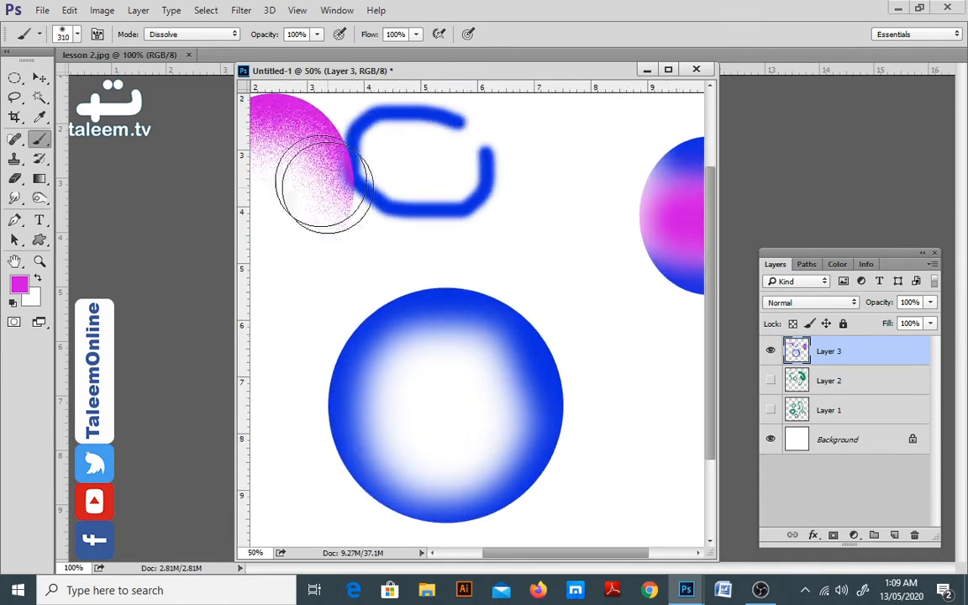
pyautogui.moveTo(383, 240); pyautogui.dragTo(488, 288)
# Restore the oval selection, shade its lower edge magenta with the brush in Normal mode, and deselect it
pyautogui.hotkey('ctrl', 'shift', 'd')
pyautogui.click(196, 35)
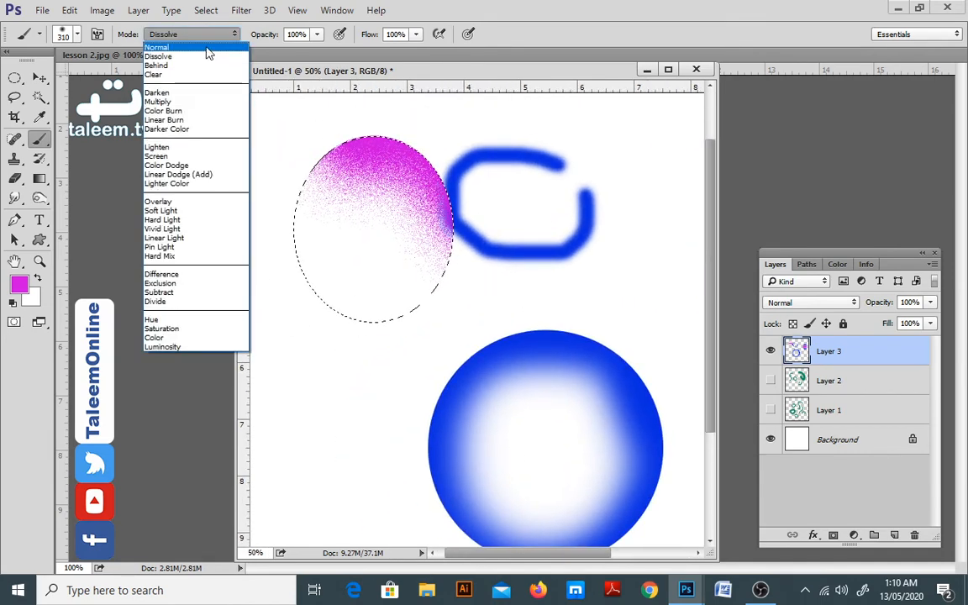
pyautogui.click(207, 48)
pyautogui.moveTo(335, 238)
pyautogui.mouseDown()
pyautogui.moveTo(307, 291)
pyautogui.moveTo(324, 322)
pyautogui.moveTo(354, 341)
pyautogui.moveTo(422, 328)
pyautogui.moveTo(395, 342)
pyautogui.moveTo(324, 339)
pyautogui.mouseUp()
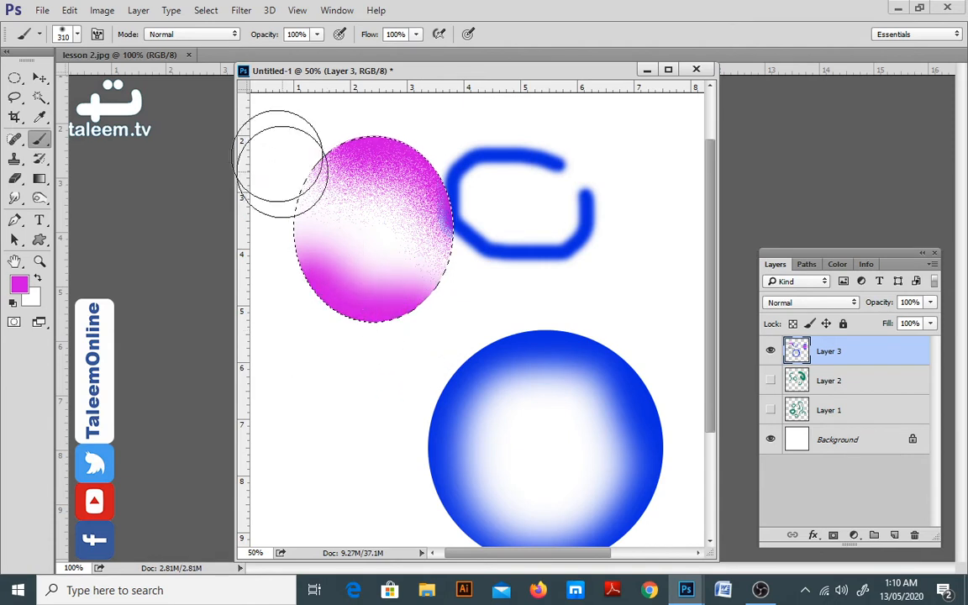
pyautogui.hotkey('ctrl', 'd')
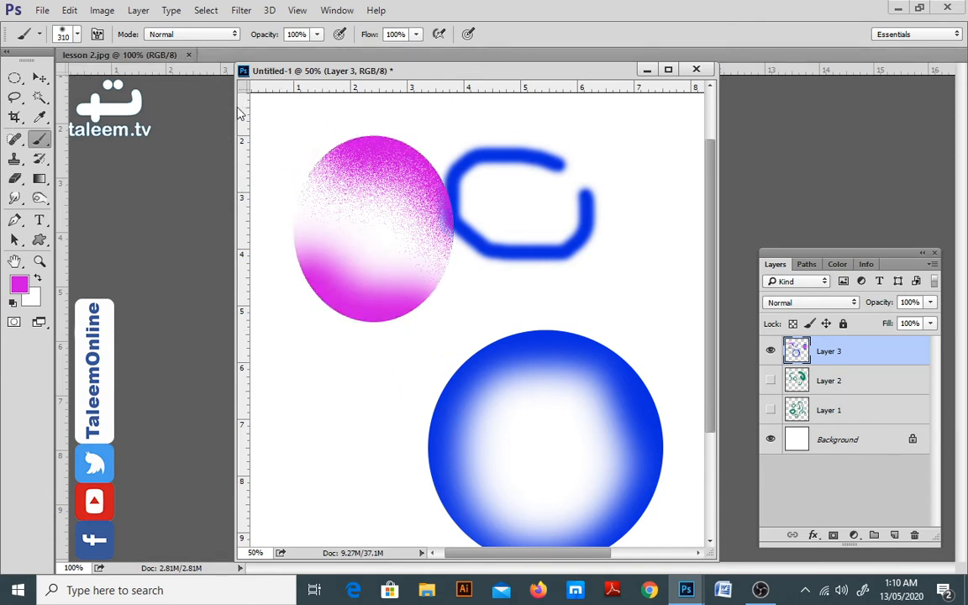
# Set the brush mode to Behind and paint a dark blue U-shaped stroke around the magenta oval
pyautogui.click(195, 35)
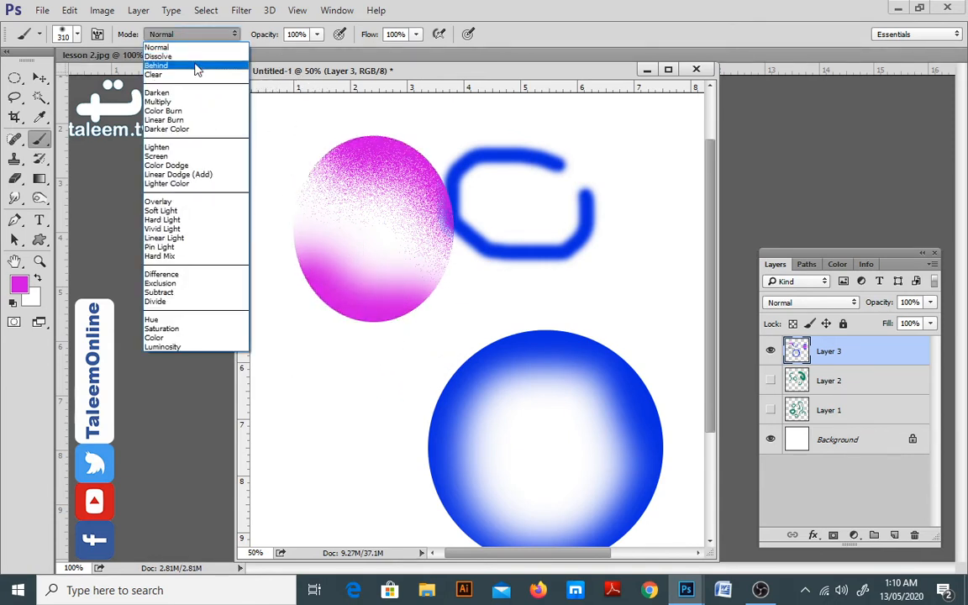
pyautogui.click(196, 69)
pyautogui.click(19, 284)
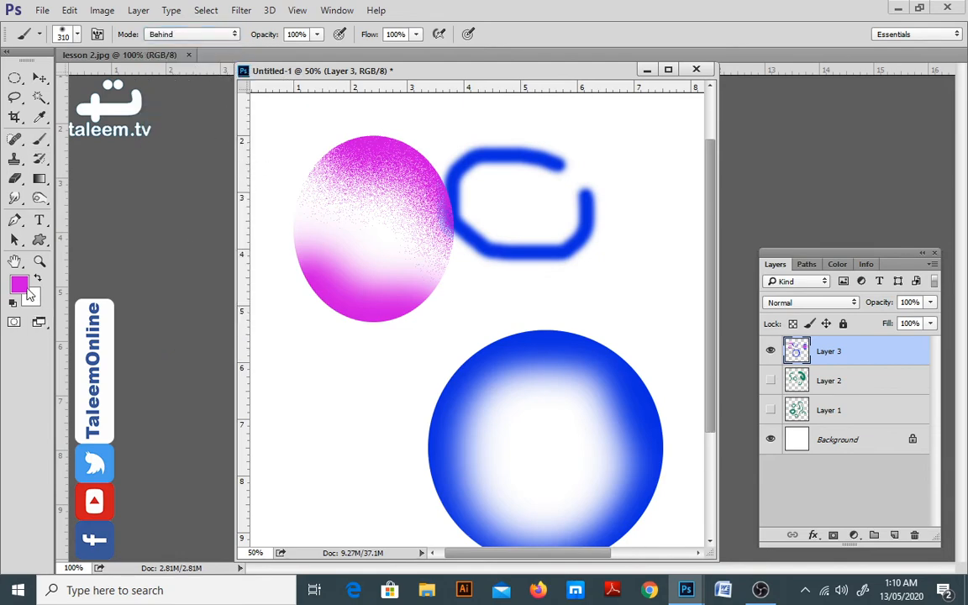
pyautogui.moveTo(454, 385); pyautogui.dragTo(472, 397)
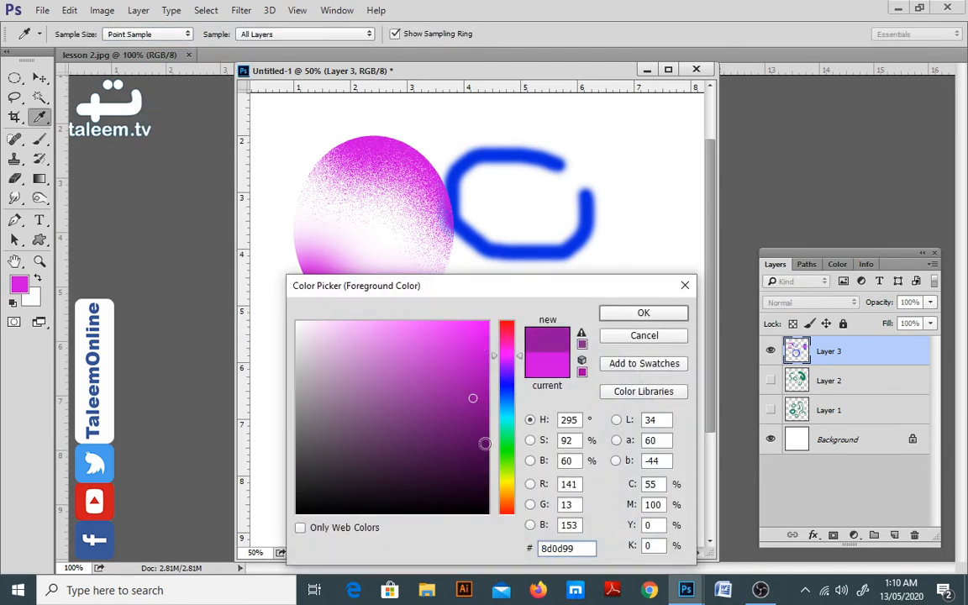
pyautogui.click(509, 386)
pyautogui.click(643, 312)
pyautogui.moveTo(370, 126)
pyautogui.mouseDown()
pyautogui.moveTo(425, 160)
pyautogui.moveTo(445, 190)
pyautogui.moveTo(458, 253)
pyautogui.moveTo(410, 328)
pyautogui.moveTo(326, 312)
pyautogui.moveTo(308, 255)
pyautogui.moveTo(314, 182)
pyautogui.mouseUp()
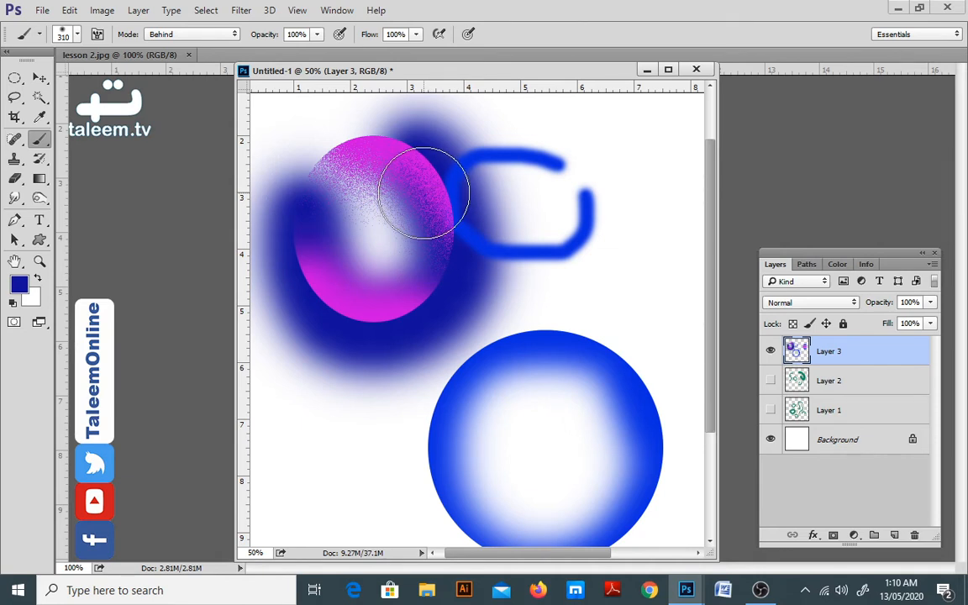
# Set the brush mode to Screen and paint crimson #990d34 over the magenta oval and its dark blue surround
pyautogui.click(209, 35)
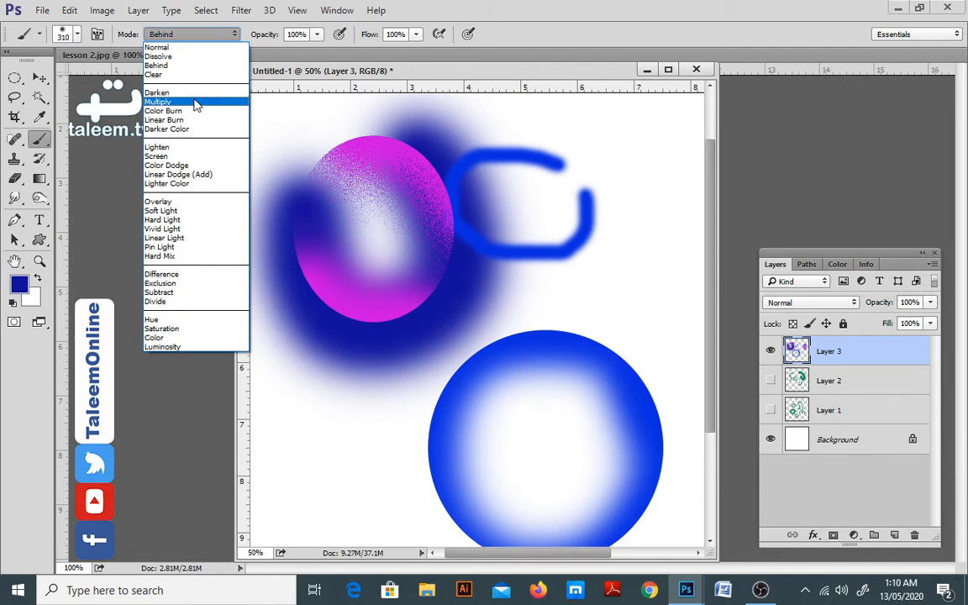
pyautogui.click(177, 157)
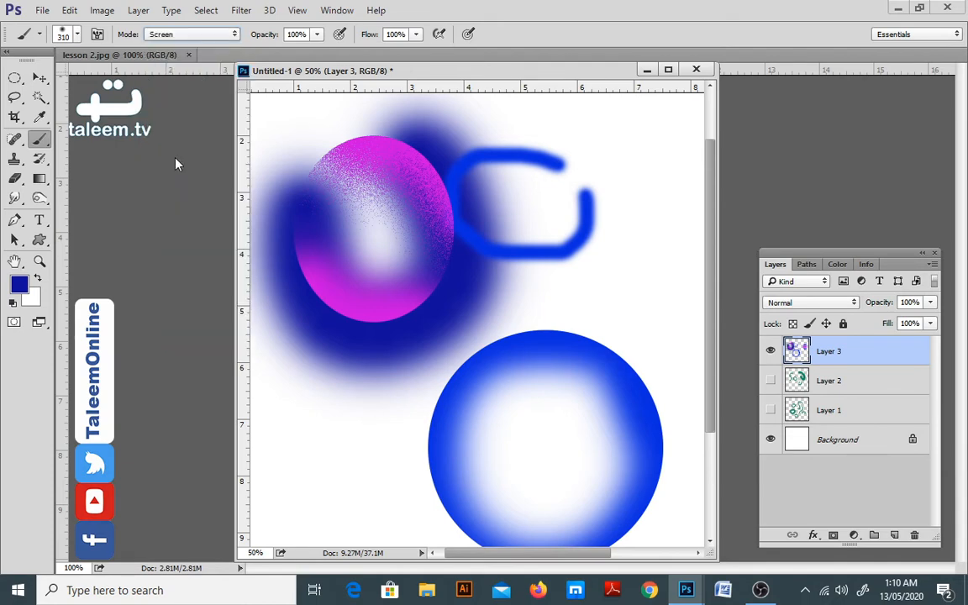
pyautogui.click(19, 284)
pyautogui.moveTo(496, 373); pyautogui.dragTo(502, 331)
pyautogui.click(622, 313)
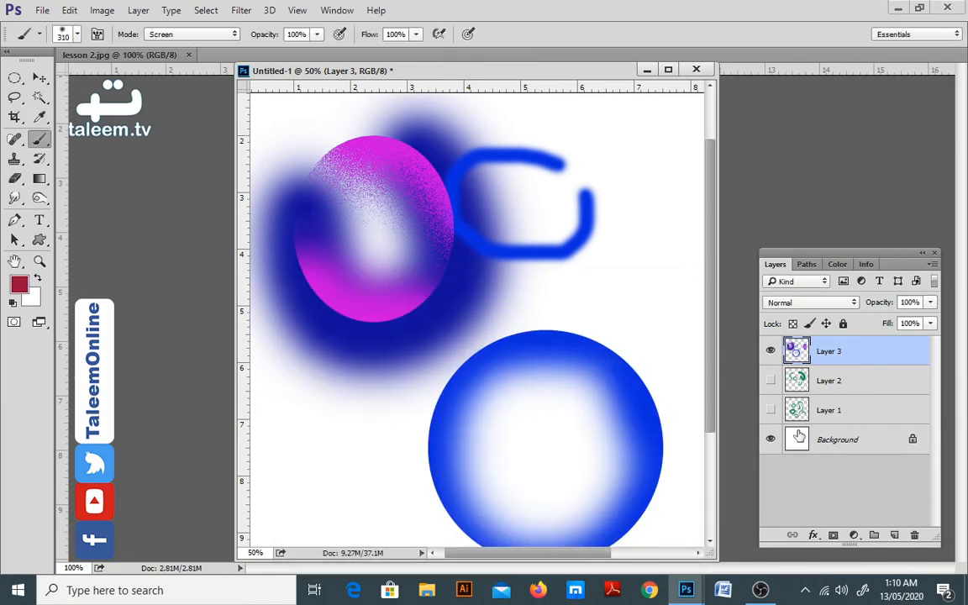
pyautogui.click(436, 173)
pyautogui.moveTo(416, 185)
pyautogui.mouseDown()
pyautogui.moveTo(365, 251)
pyautogui.moveTo(339, 334)
pyautogui.moveTo(388, 234)
pyautogui.moveTo(441, 189)
pyautogui.mouseUp()
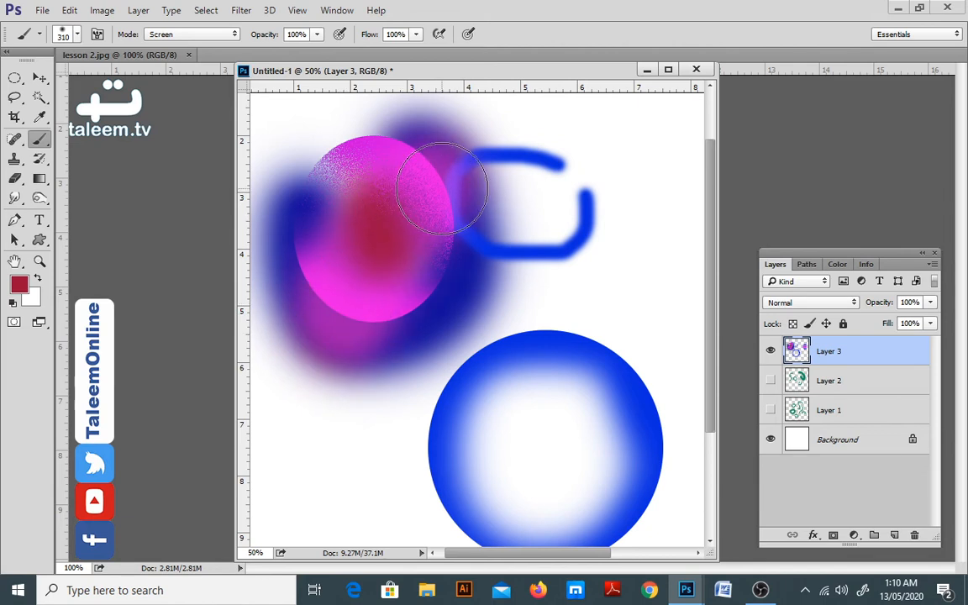
# Set the brush mode to Normal and paint a broad diagonal crimson stroke across the magenta oval
pyautogui.click(187, 31)
pyautogui.click(188, 40)
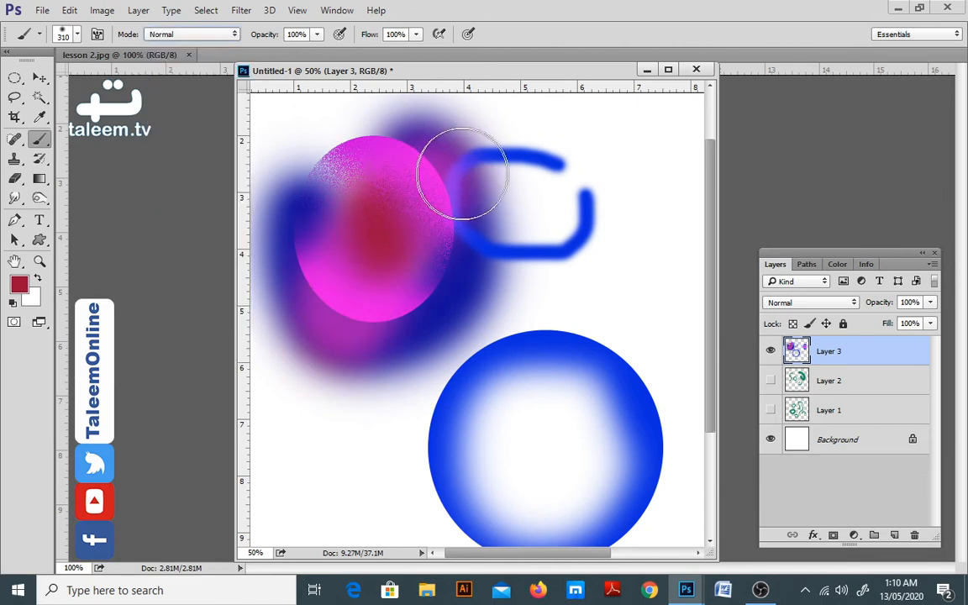
pyautogui.moveTo(462, 174)
pyautogui.mouseDown()
pyautogui.moveTo(419, 200)
pyautogui.moveTo(339, 296)
pyautogui.moveTo(350, 283)
pyautogui.mouseUp()
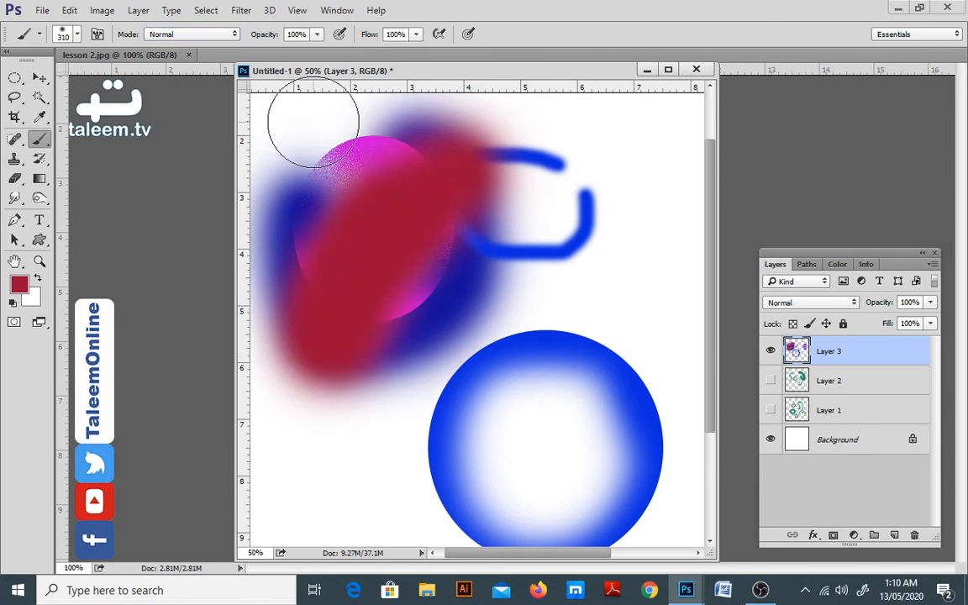
# Set the brush mode to Hard Light and paint a bright green stroke across the crimson diagonal
pyautogui.click(179, 30)
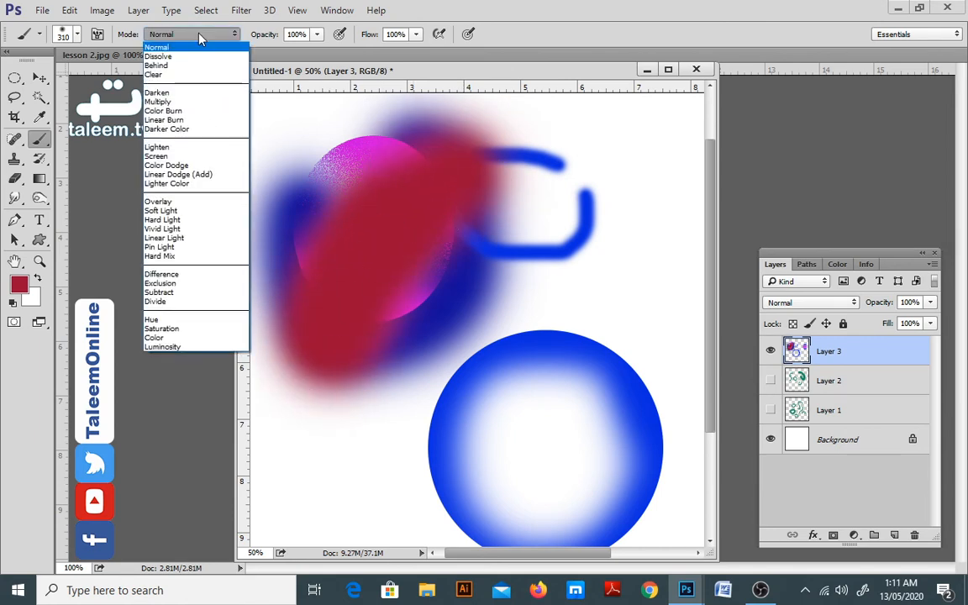
pyautogui.click(194, 219)
pyautogui.click(19, 285)
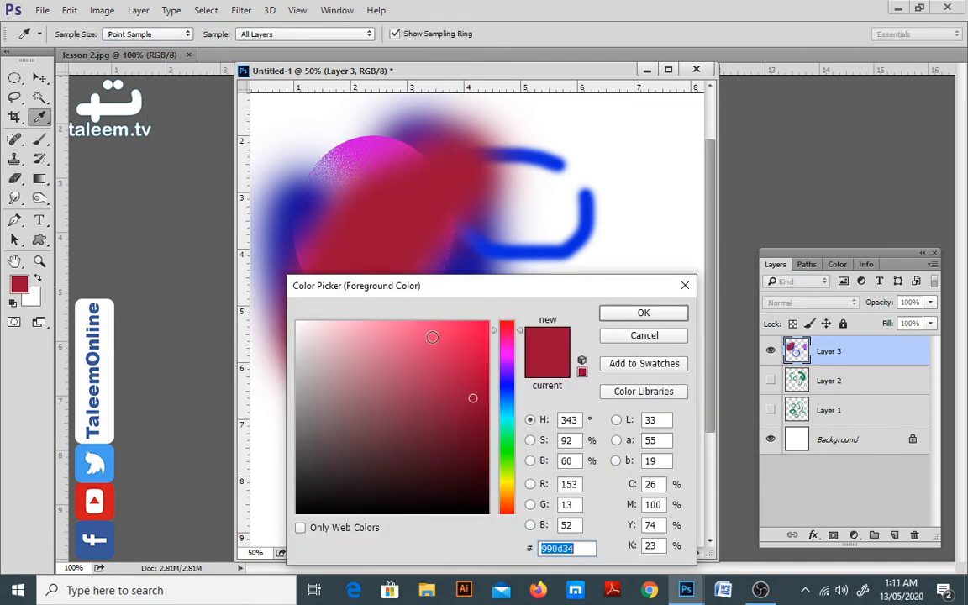
pyautogui.click(506, 445)
pyautogui.click(476, 335)
pyautogui.click(643, 313)
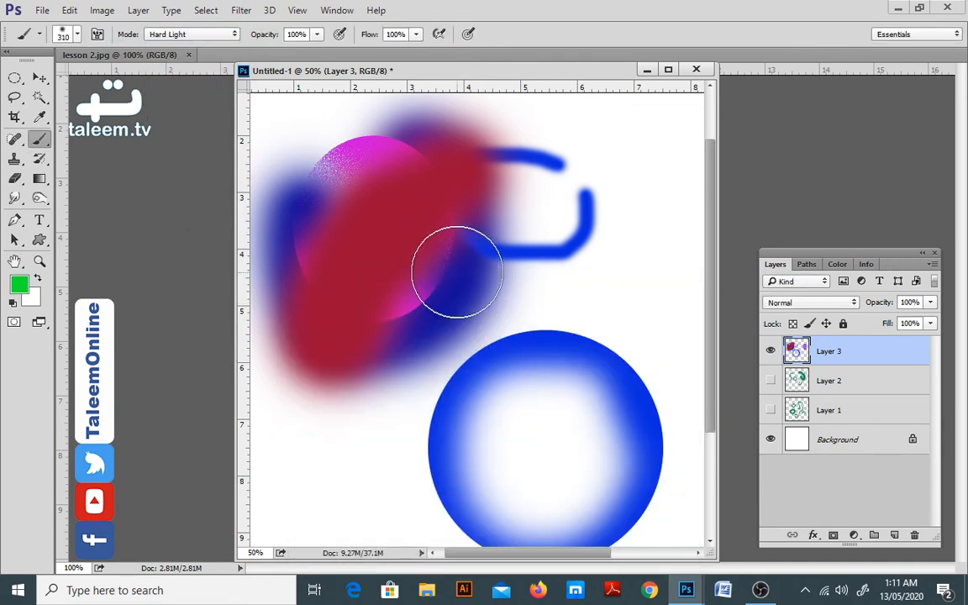
pyautogui.moveTo(454, 269)
pyautogui.mouseDown()
pyautogui.moveTo(402, 225)
pyautogui.moveTo(322, 190)
pyautogui.moveTo(307, 191)
pyautogui.moveTo(321, 262)
pyautogui.mouseUp()
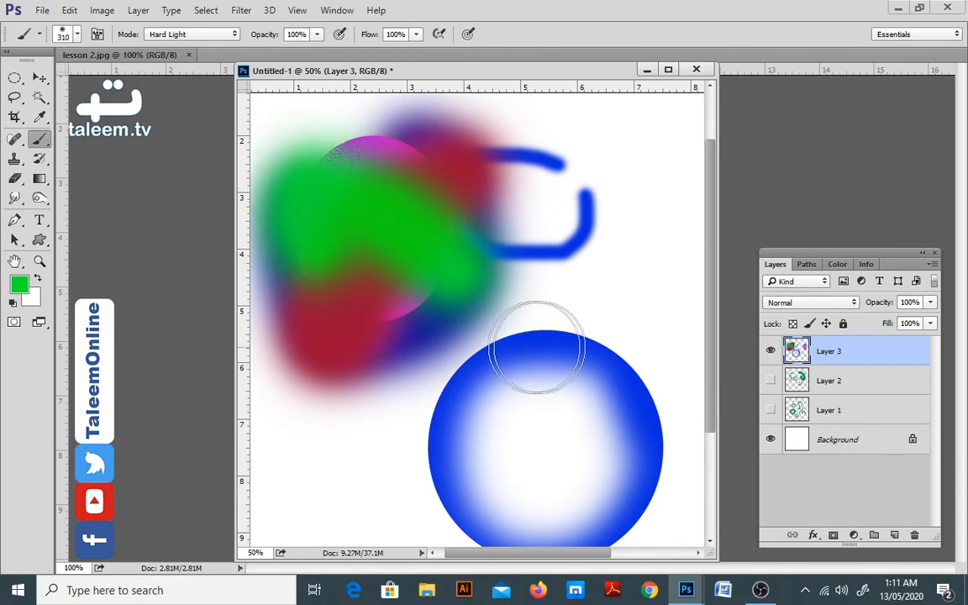
# Set the brush mode to Color Burn and paint green over the middle and lower part of the overlapping strokes
pyautogui.click(191, 33)
pyautogui.click(201, 112)
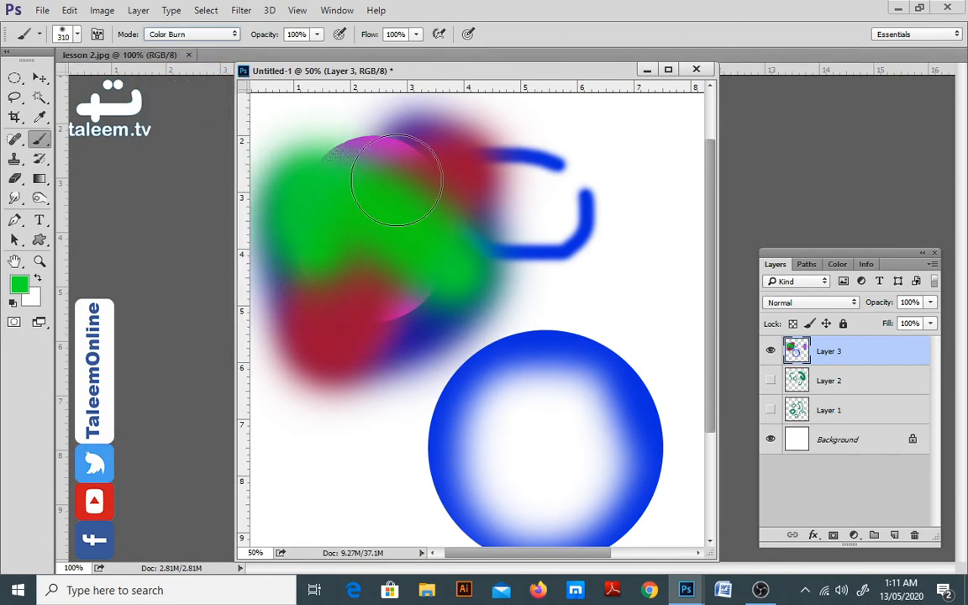
pyautogui.moveTo(390, 175)
pyautogui.mouseDown()
pyautogui.moveTo(383, 265)
pyautogui.moveTo(339, 312)
pyautogui.moveTo(364, 271)
pyautogui.moveTo(358, 244)
pyautogui.moveTo(321, 323)
pyautogui.moveTo(356, 339)
pyautogui.moveTo(368, 313)
pyautogui.mouseUp()
pyautogui.click(178, 37)
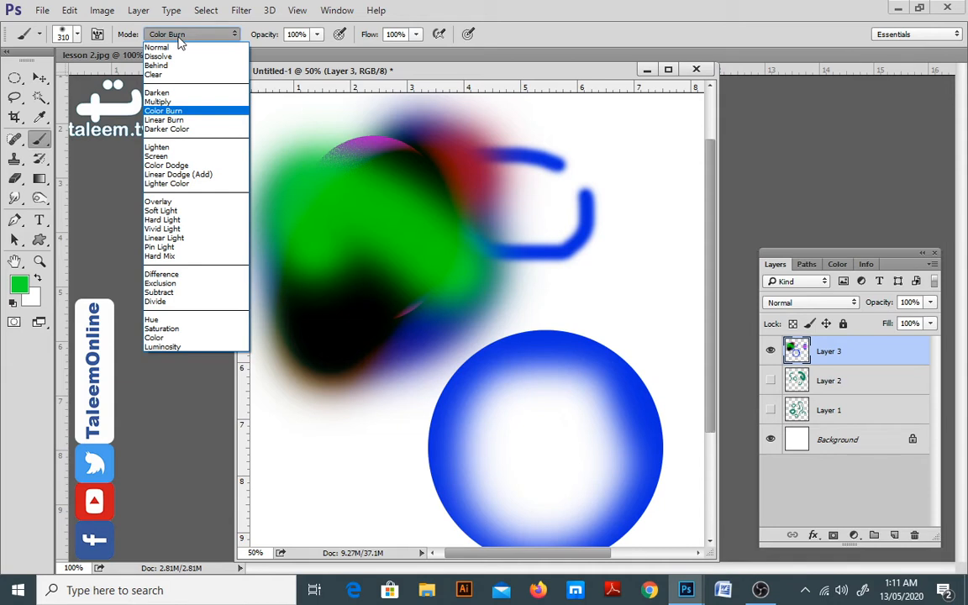
pyautogui.click(464, 69)
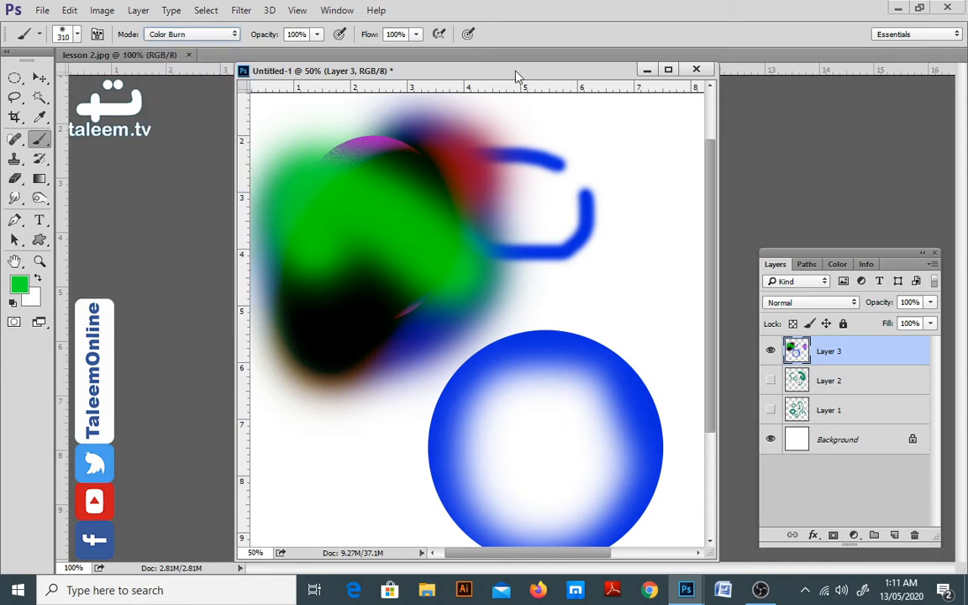
# Add a new layer above Layer 3 and hide Layer 3
pyautogui.click(209, 39)
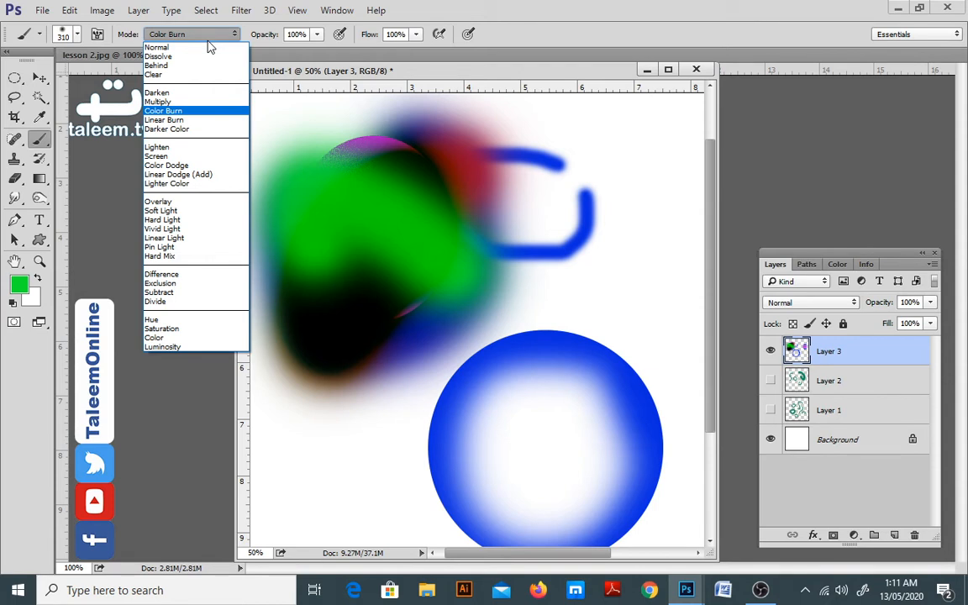
pyautogui.click(392, 57)
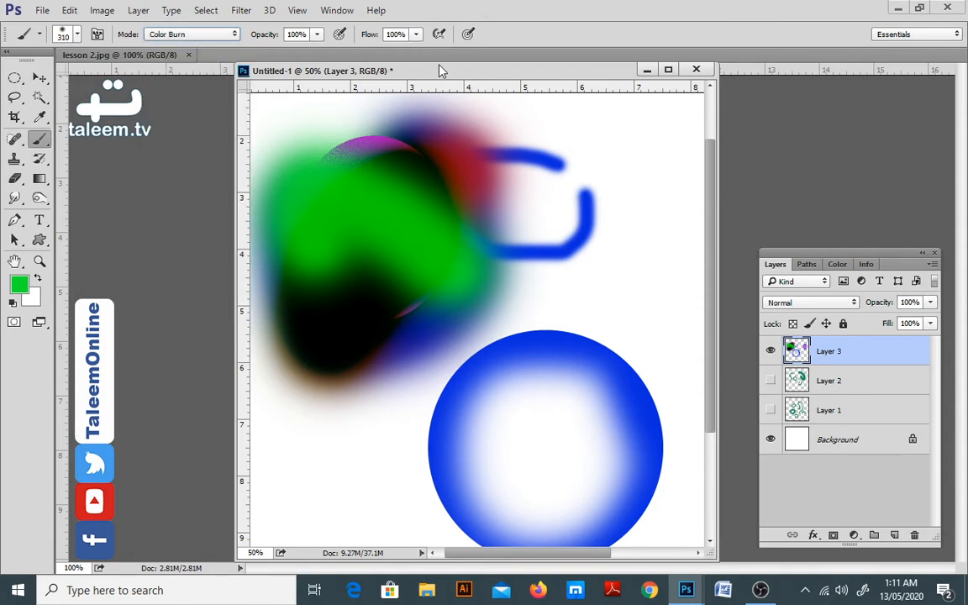
pyautogui.click(895, 535)
pyautogui.click(771, 380)
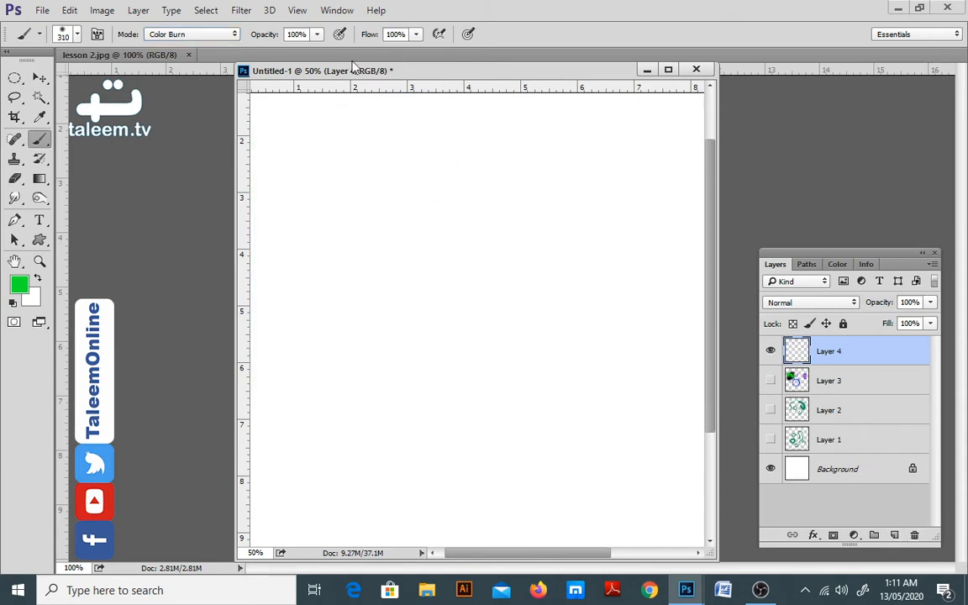
# Set the foreground colour to blue-violet #380eec and return to the Brush tool
pyautogui.click(317, 34)
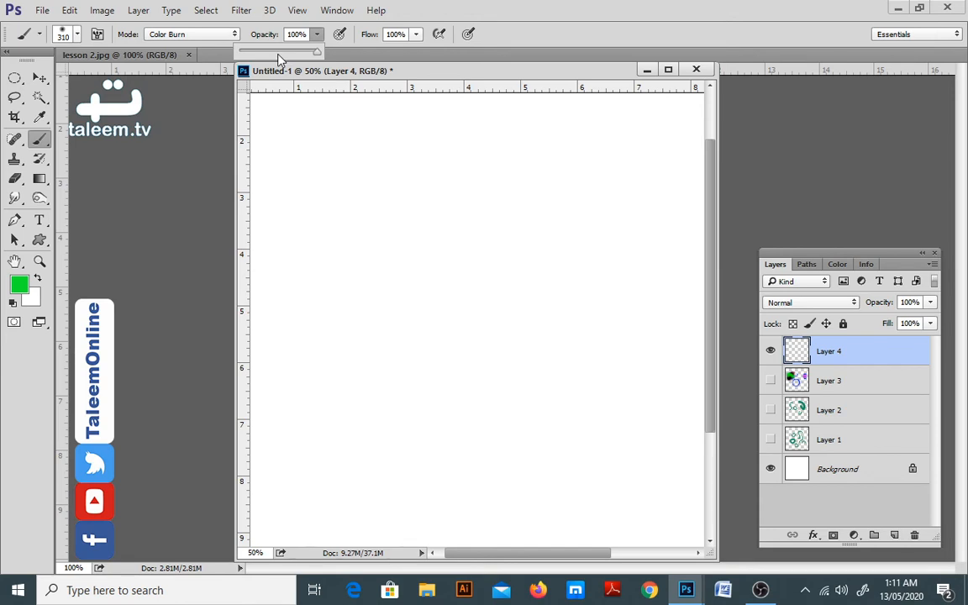
pyautogui.click(18, 285)
pyautogui.click(508, 339)
pyautogui.moveTo(508, 357); pyautogui.dragTo(510, 385)
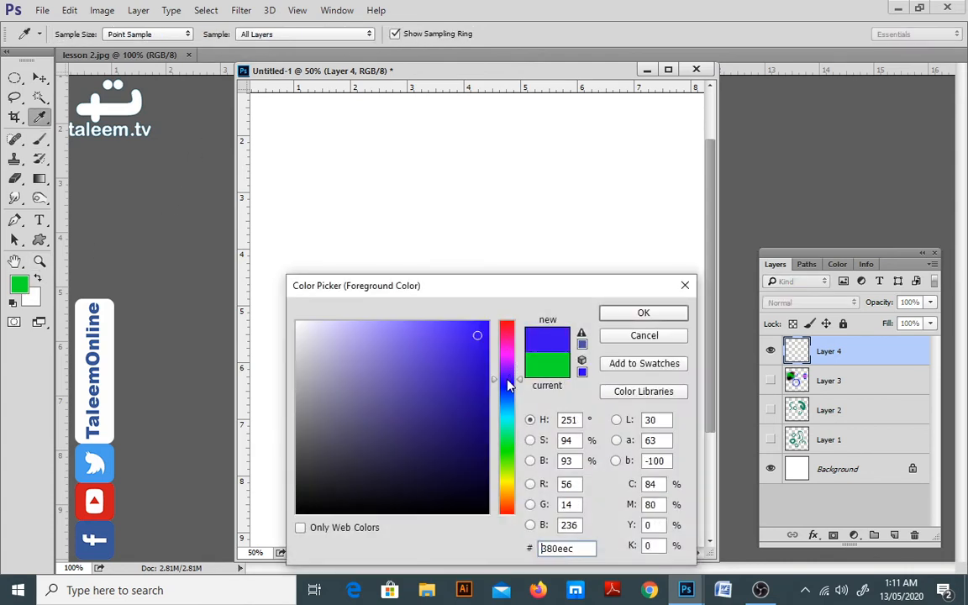
pyautogui.click(618, 315)
pyautogui.press('b')
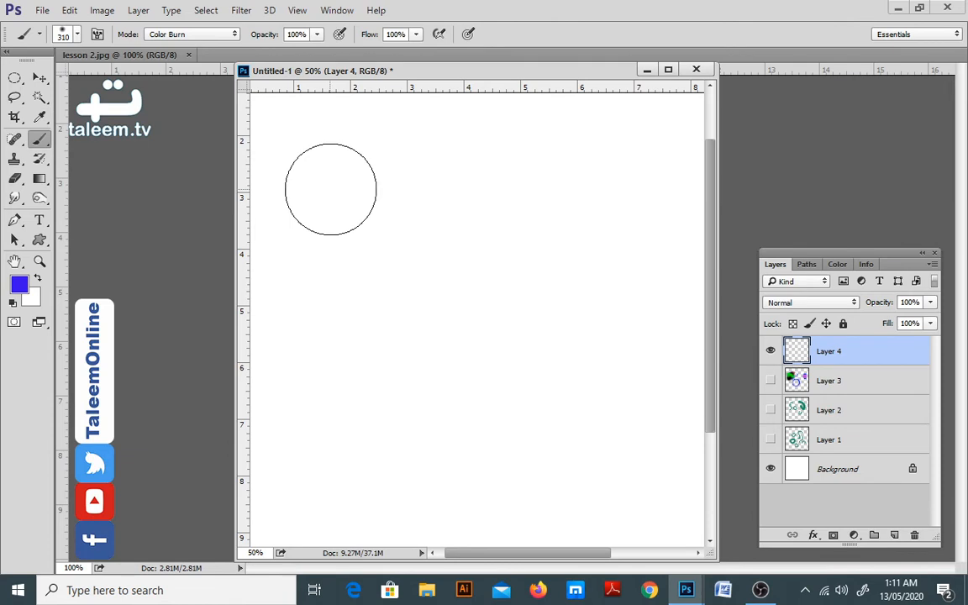
# Reduce the brush size to 150 px and paint a horizontal blue-violet stroke across the upper part of the canvas at 100% opacity
pyautogui.press('[')
pyautogui.press('[')
pyautogui.press('[')
pyautogui.press('[')
pyautogui.press('[')
pyautogui.moveTo(324, 170); pyautogui.dragTo(557, 176)
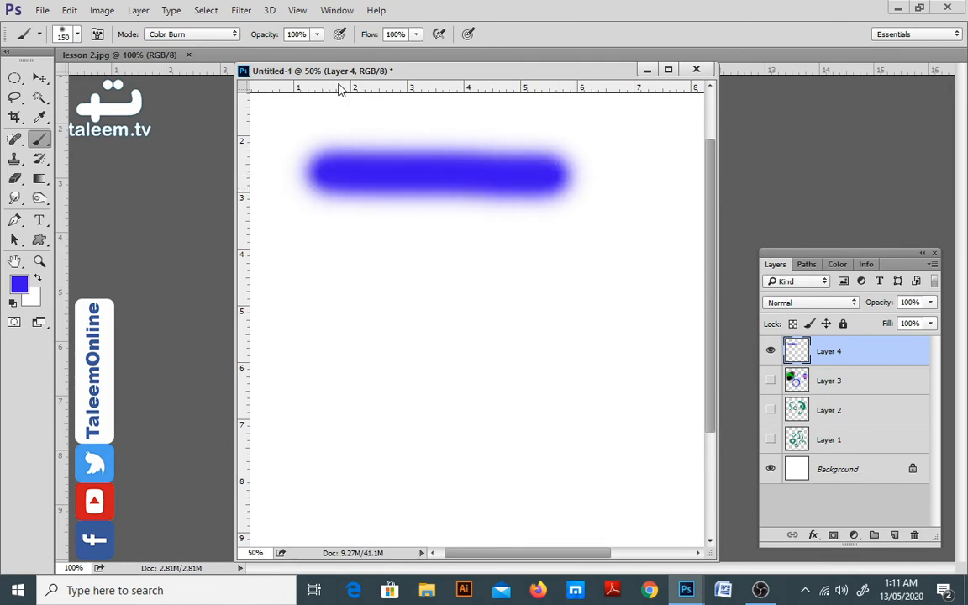
# Set the brush opacity to 42% and paint a second horizontal stroke below the first one
pyautogui.click(316, 35)
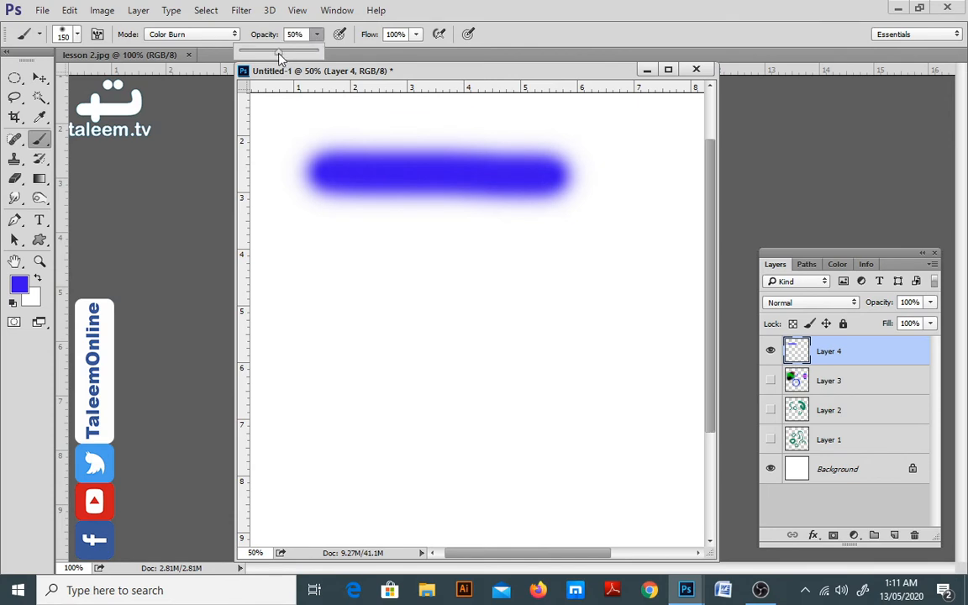
pyautogui.moveTo(279, 57); pyautogui.dragTo(271, 57)
pyautogui.moveTo(320, 242); pyautogui.dragTo(570, 241)
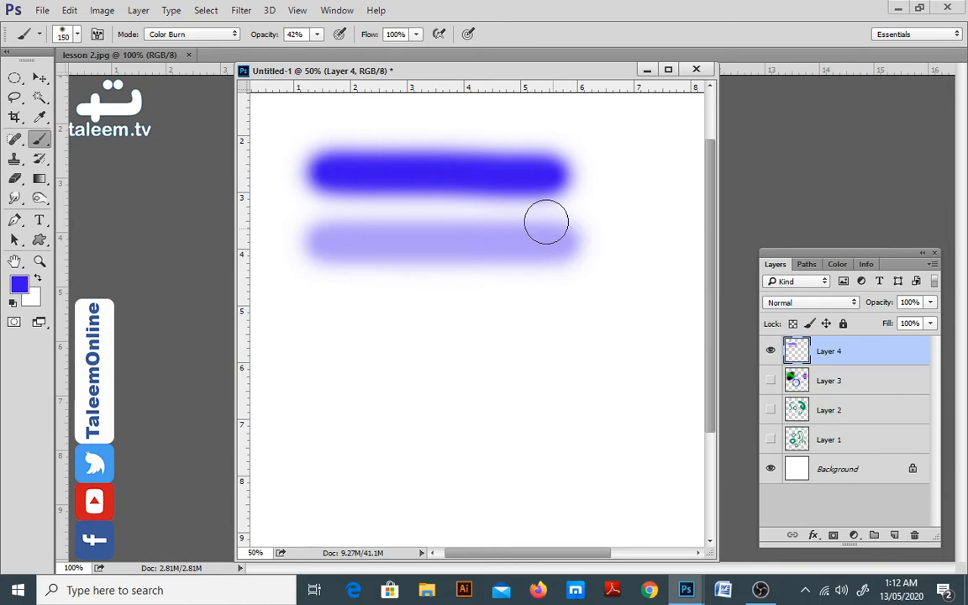
# Set the brush opacity to 24%, paint a third horizontal stroke below, and build up overlapping paint over its middle
pyautogui.click(316, 35)
pyautogui.click(301, 54)
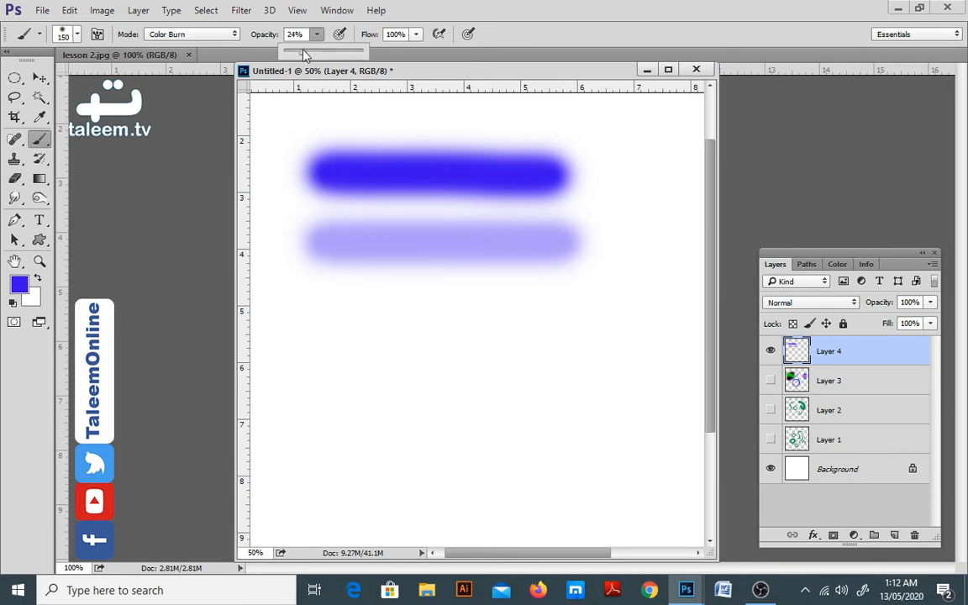
pyautogui.moveTo(333, 334); pyautogui.dragTo(551, 329)
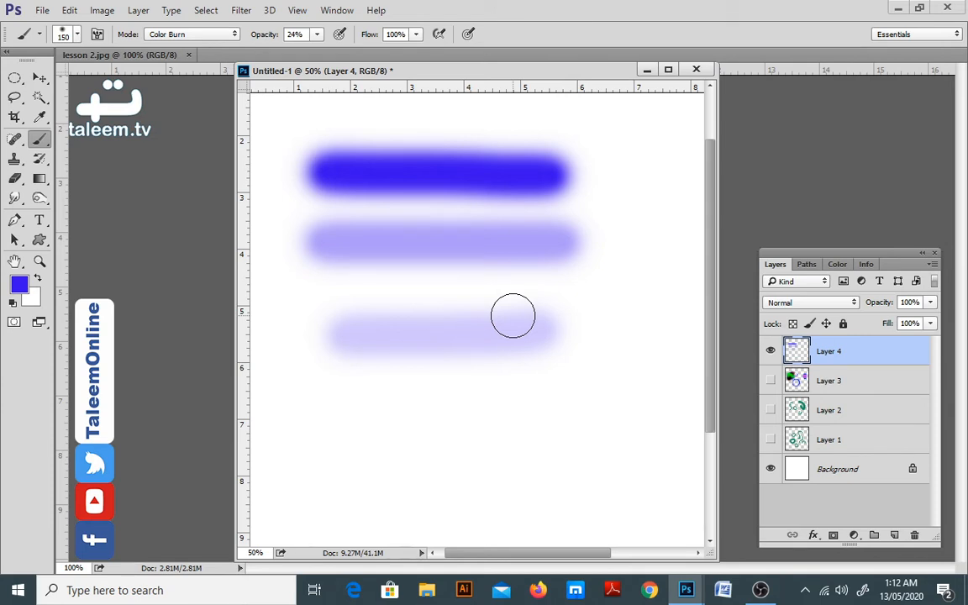
pyautogui.moveTo(458, 304); pyautogui.dragTo(398, 387)
pyautogui.moveTo(395, 345)
pyautogui.mouseDown()
pyautogui.moveTo(469, 339)
pyautogui.moveTo(470, 306)
pyautogui.moveTo(409, 380)
pyautogui.moveTo(432, 304)
pyautogui.moveTo(481, 365)
pyautogui.moveTo(453, 329)
pyautogui.moveTo(436, 340)
pyautogui.moveTo(444, 351)
pyautogui.moveTo(454, 322)
pyautogui.moveTo(420, 333)
pyautogui.moveTo(449, 362)
pyautogui.moveTo(472, 341)
pyautogui.moveTo(453, 329)
pyautogui.moveTo(446, 339)
pyautogui.moveTo(453, 326)
pyautogui.moveTo(458, 337)
pyautogui.moveTo(439, 320)
pyautogui.moveTo(448, 347)
pyautogui.mouseUp()
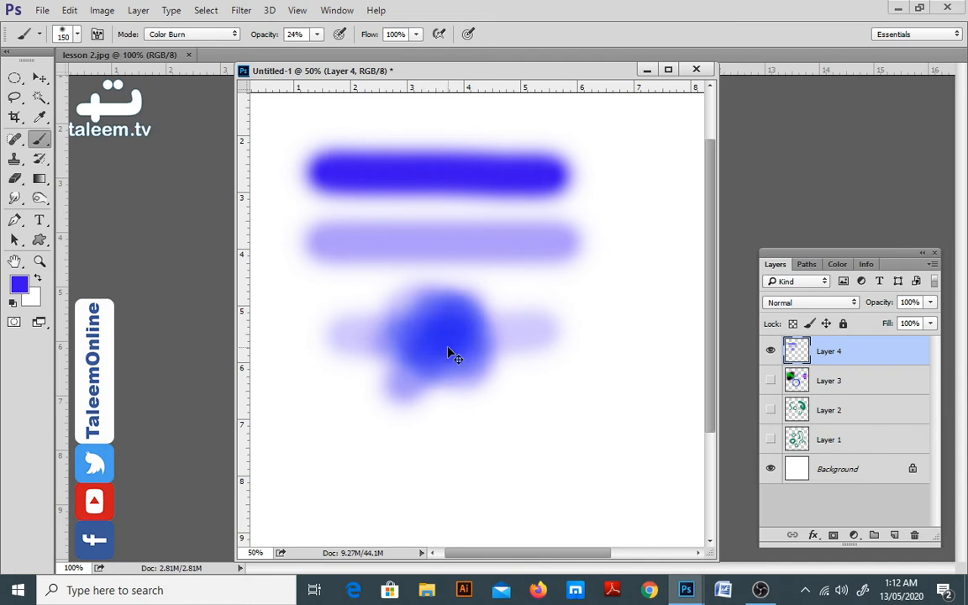
# Paint straight 24% opacity lines from the overlapping blob to the canvas's lower right, upward from there, and across the top
pyautogui.hotkey('ctrl', '-')
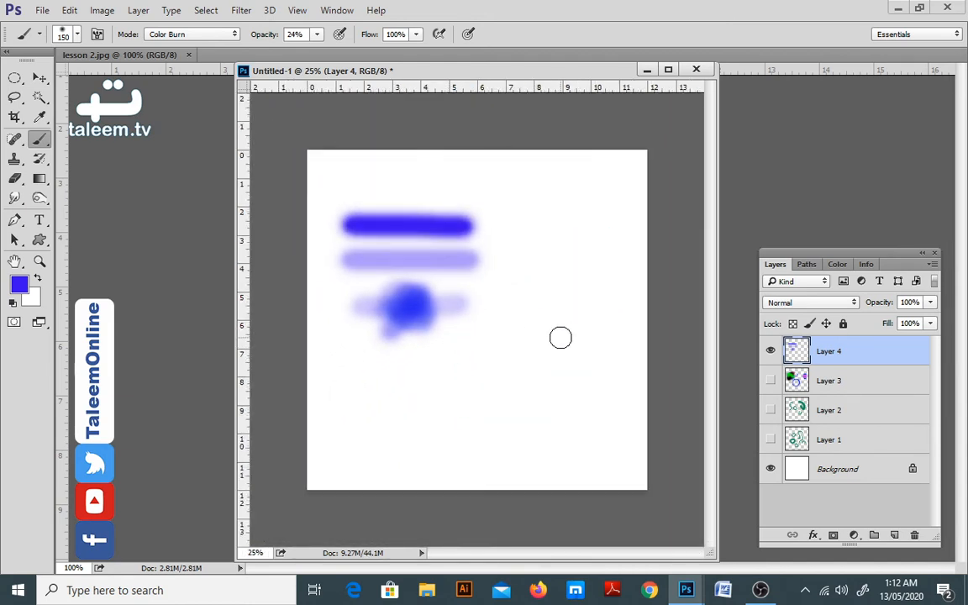
pyautogui.keyDown('shift'); pyautogui.click(568, 447); pyautogui.keyUp('shift')
pyautogui.moveTo(569, 447); pyautogui.dragTo(570, 250)
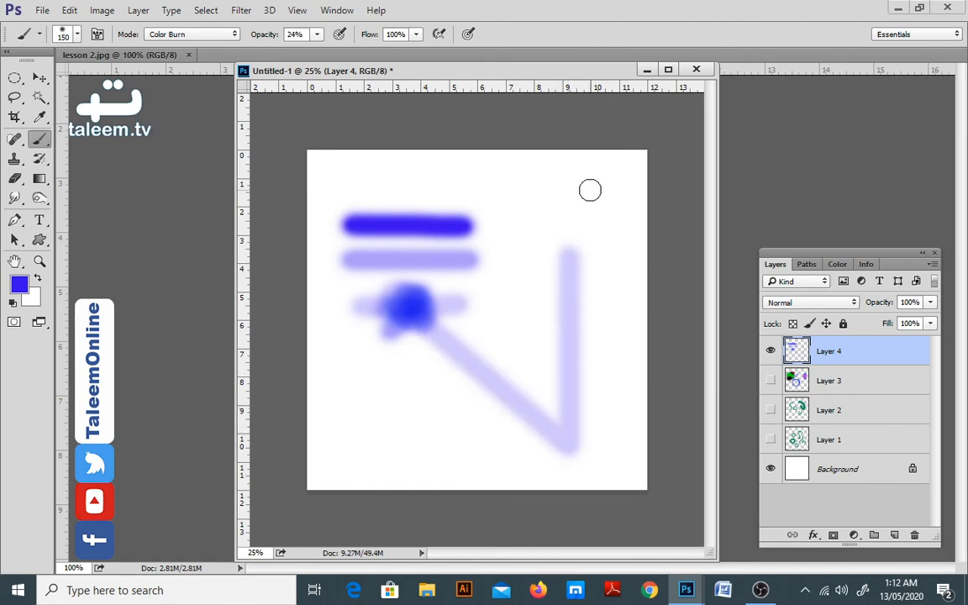
pyautogui.click(612, 196)
pyautogui.keyDown('shift'); pyautogui.click(384, 185); pyautogui.keyUp('shift')
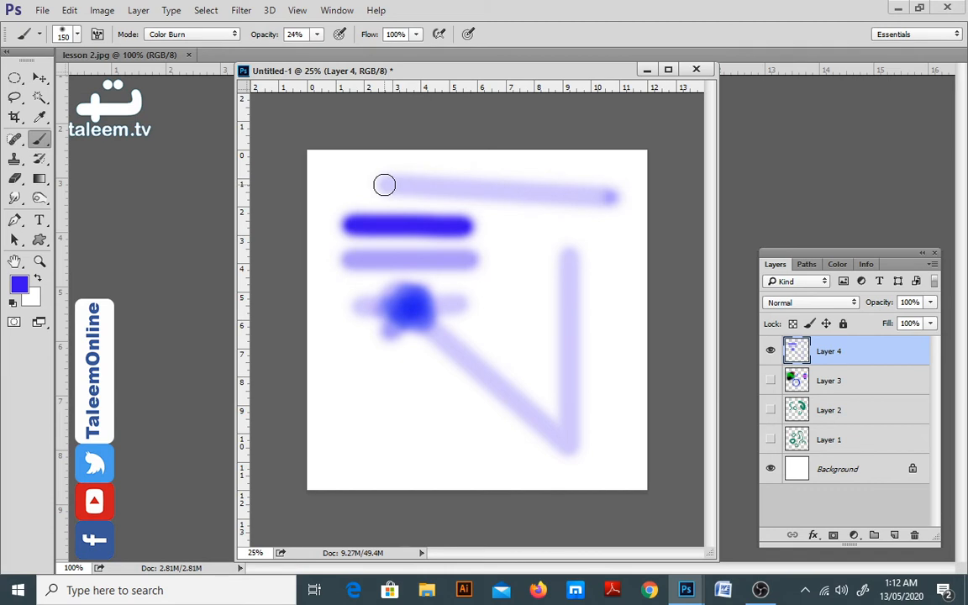
# Set the brush to 100% opacity and 70 px, and paint a straight horizontal line along the bottom of the canvas
pyautogui.click(316, 35)
pyautogui.moveTo(318, 51); pyautogui.dragTo(450, 56)
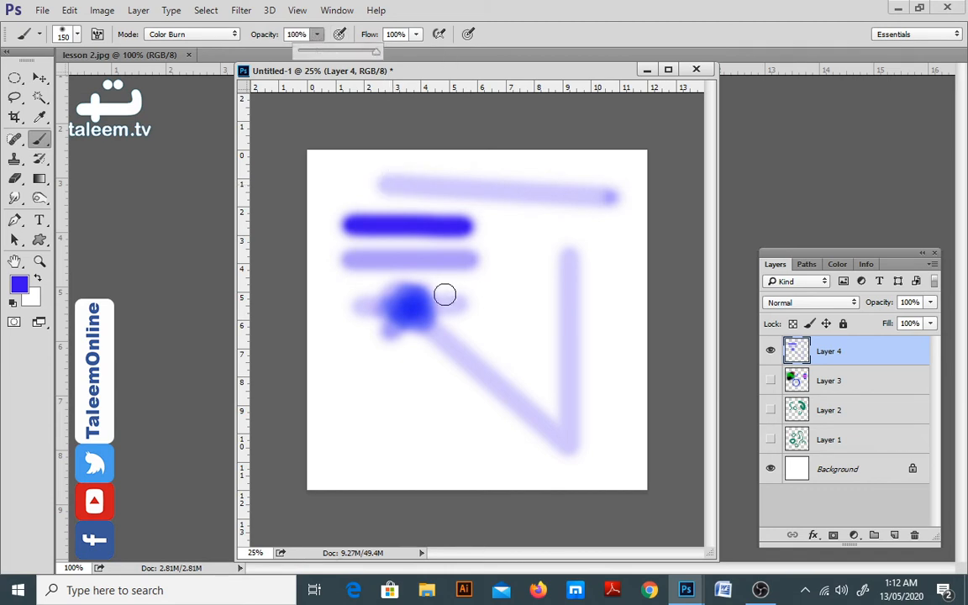
pyautogui.press('[')
pyautogui.press('[')
pyautogui.press('[')
pyautogui.press('[')
pyautogui.press('[')
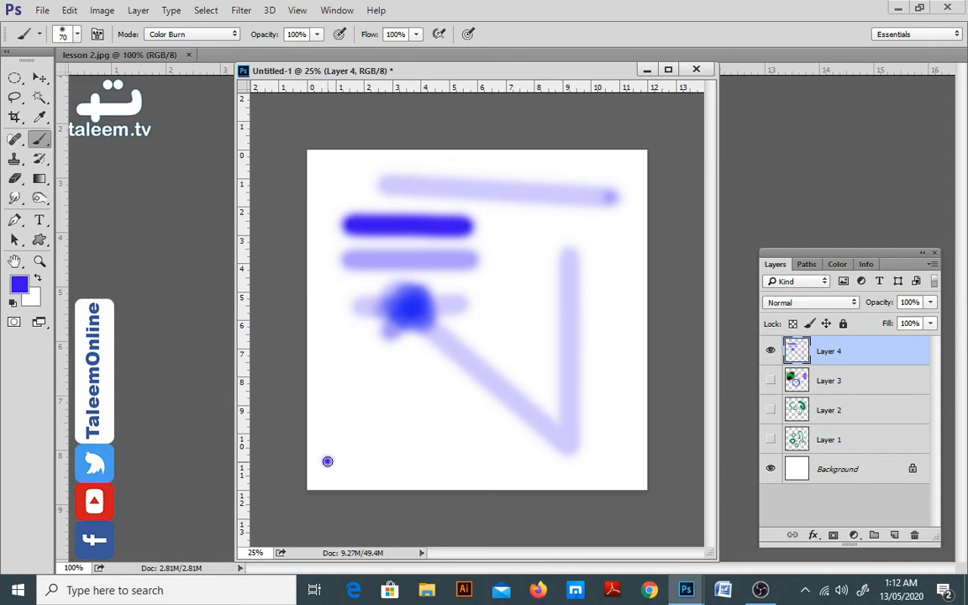
pyautogui.moveTo(328, 462); pyautogui.dragTo(605, 465)
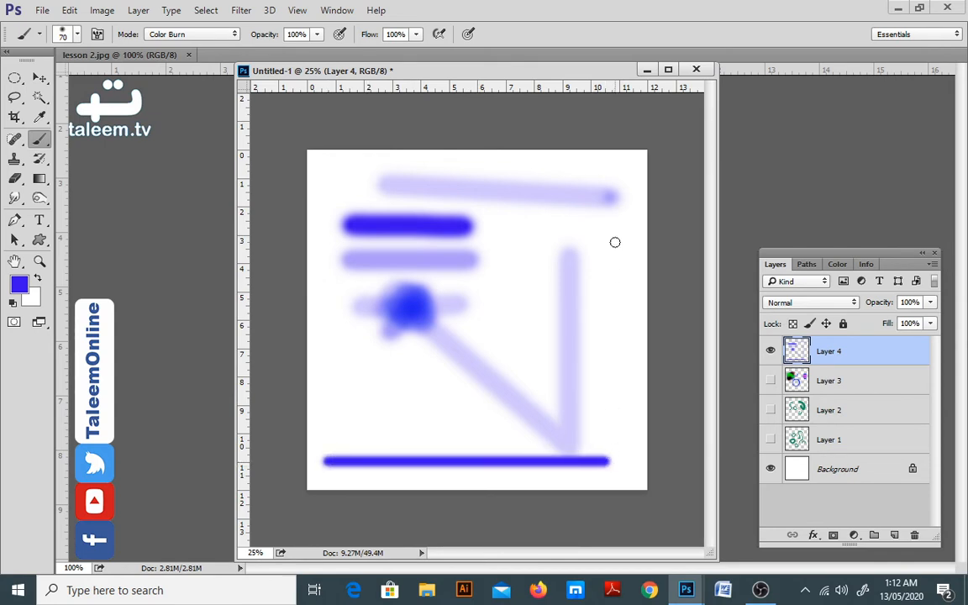
# Paint a straight line from the bottom line's right end up the canvas's right side, plus a separate diagonal line across the middle
pyautogui.keyDown('shift'); pyautogui.click(611, 189); pyautogui.keyUp('shift')
pyautogui.moveTo(610, 189); pyautogui.dragTo(612, 274)
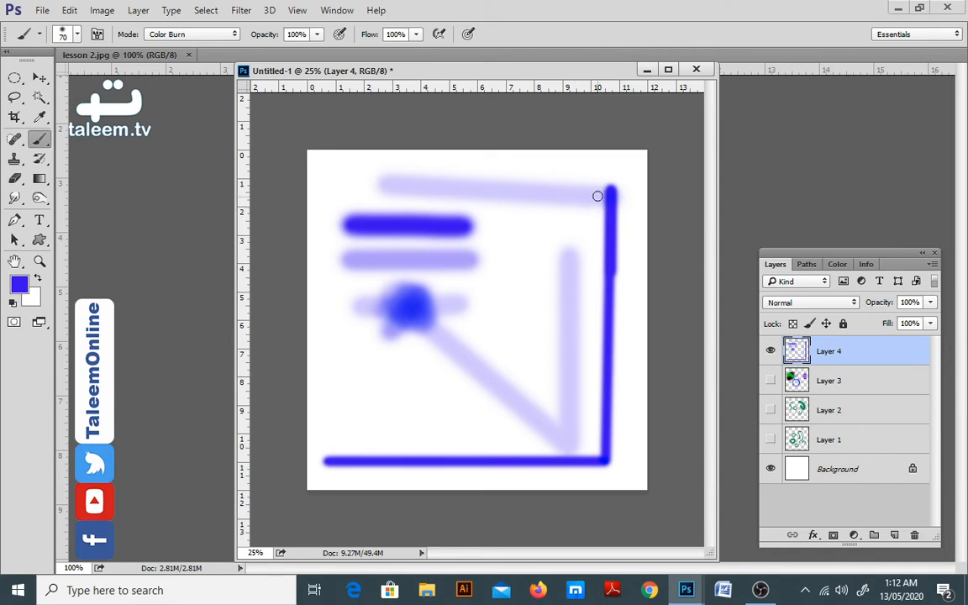
pyautogui.click(586, 172)
pyautogui.keyDown('shift'); pyautogui.click(394, 431); pyautogui.keyUp('shift')
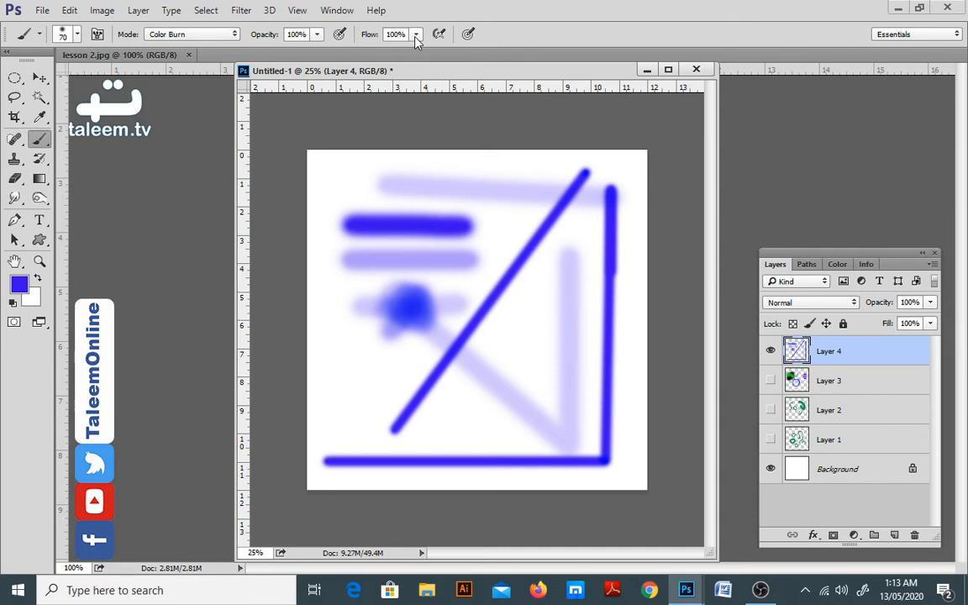
# Hide Layer 4, add a new layer, and draw a large circular selection in the middle of the canvas
pyautogui.click(771, 351)
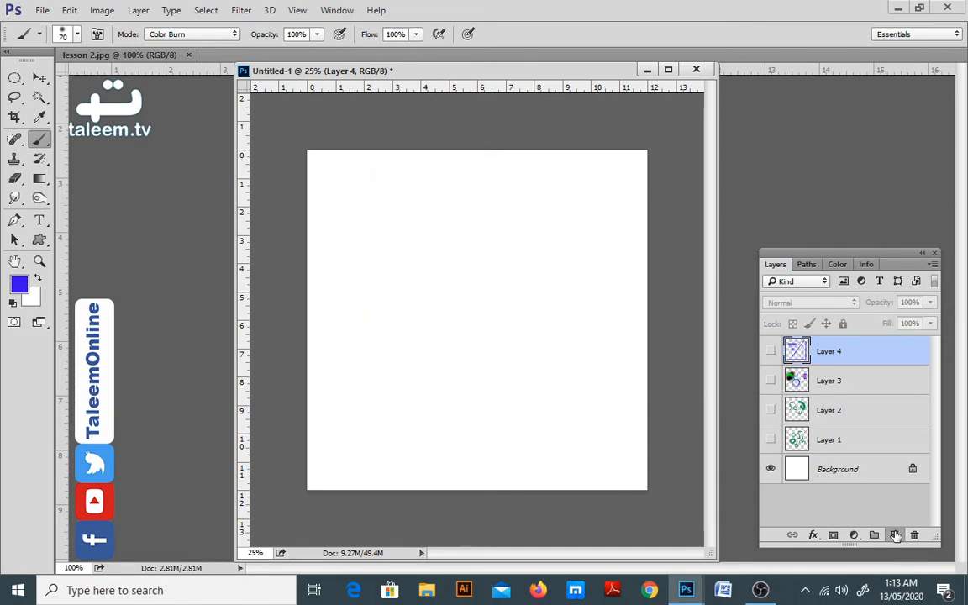
pyautogui.click(895, 536)
pyautogui.press('m')
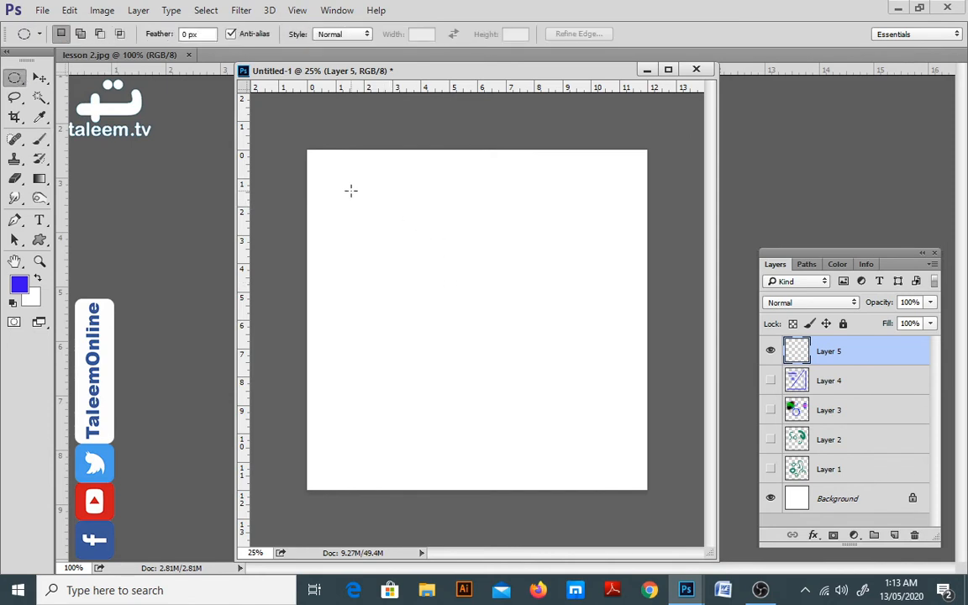
pyautogui.moveTo(352, 191); pyautogui.dragTo(605, 452)
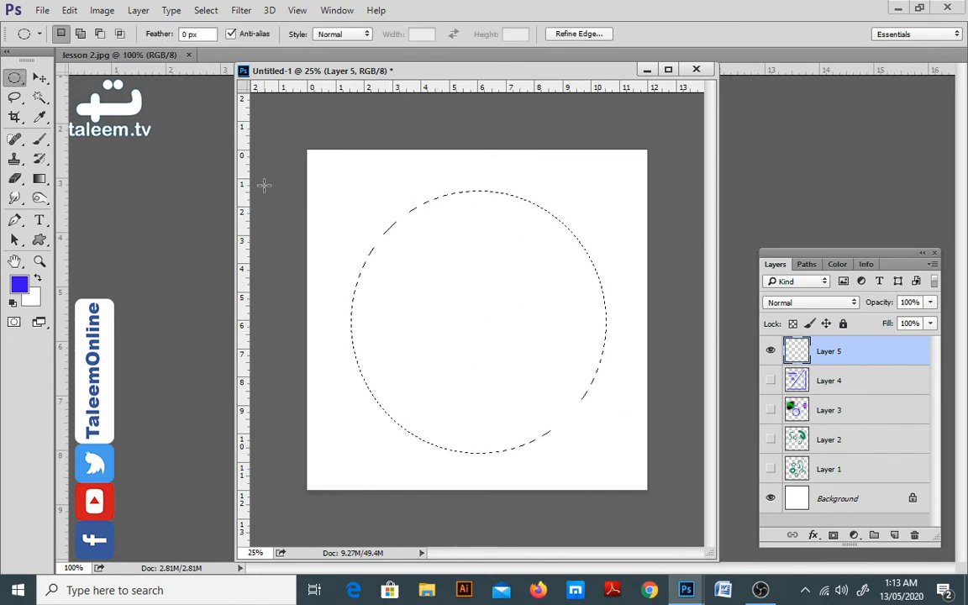
# Set the foreground colour to blue #3000ff and activate the Brush tool
pyautogui.click(18, 285)
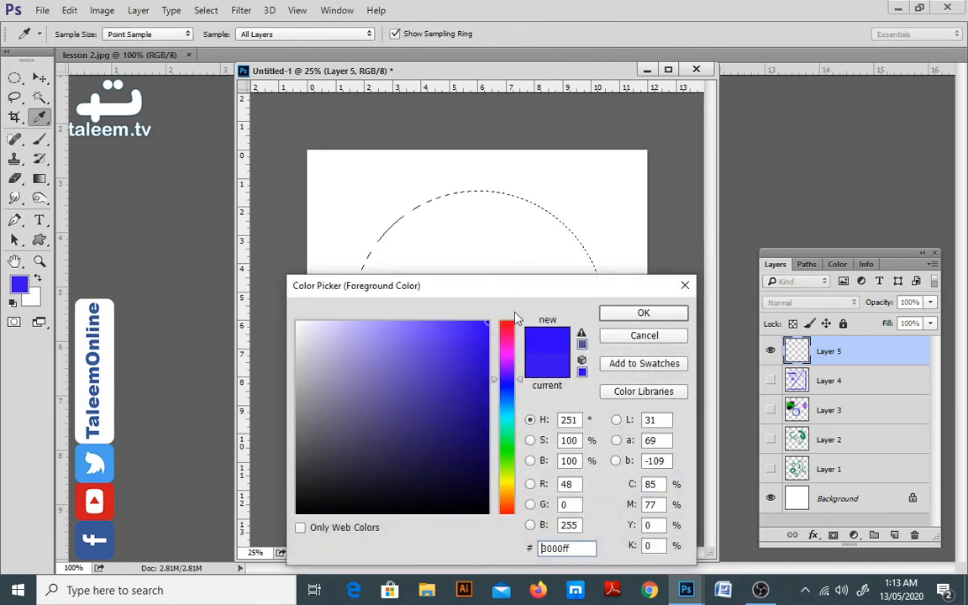
pyautogui.press('Return')
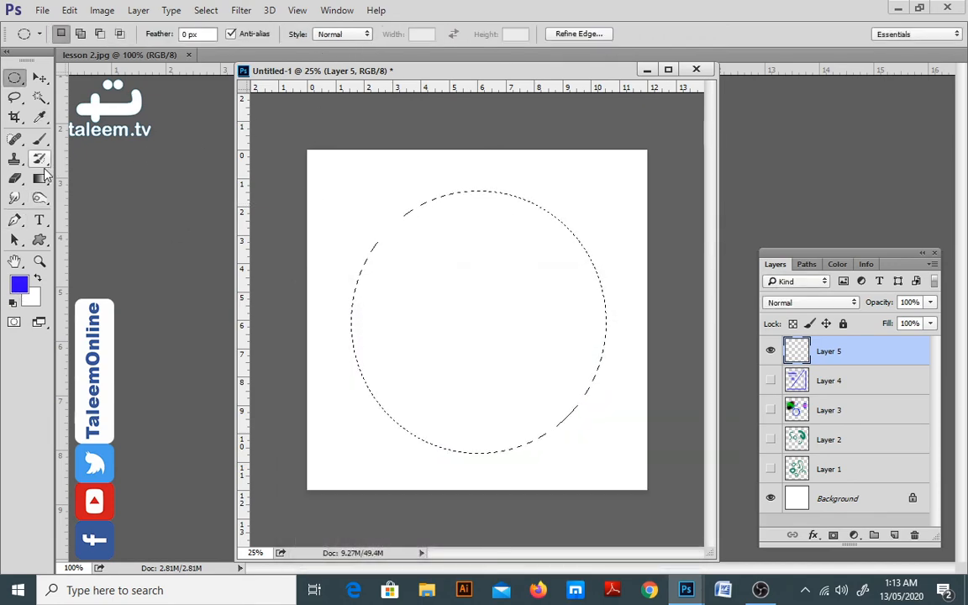
pyautogui.click(40, 139)
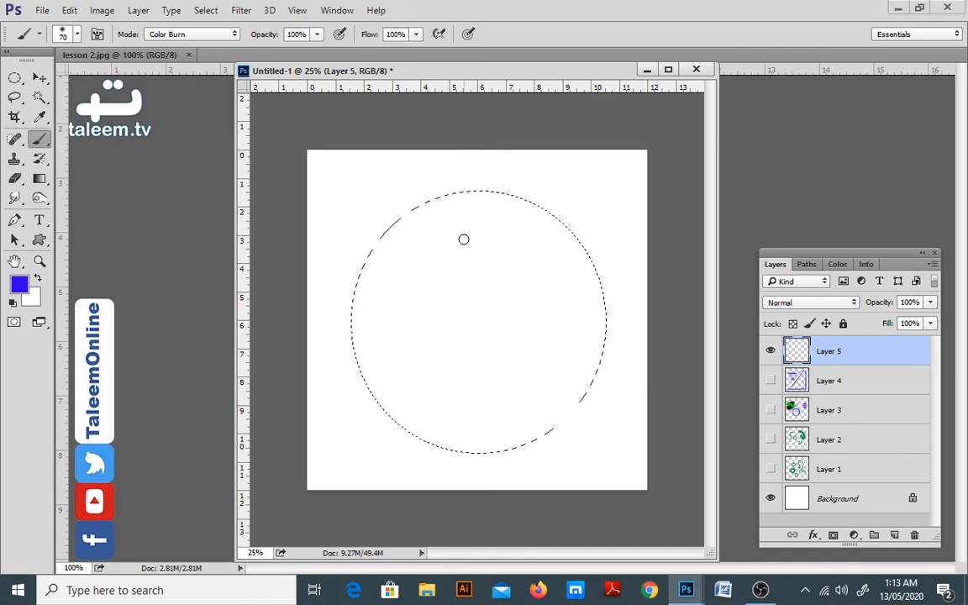
# Paint blue along the inside right edge of the circular selection, enlarging the brush up to 400 px between strokes
pyautogui.press(']')
pyautogui.press(']')
pyautogui.press(']')
pyautogui.press(']')
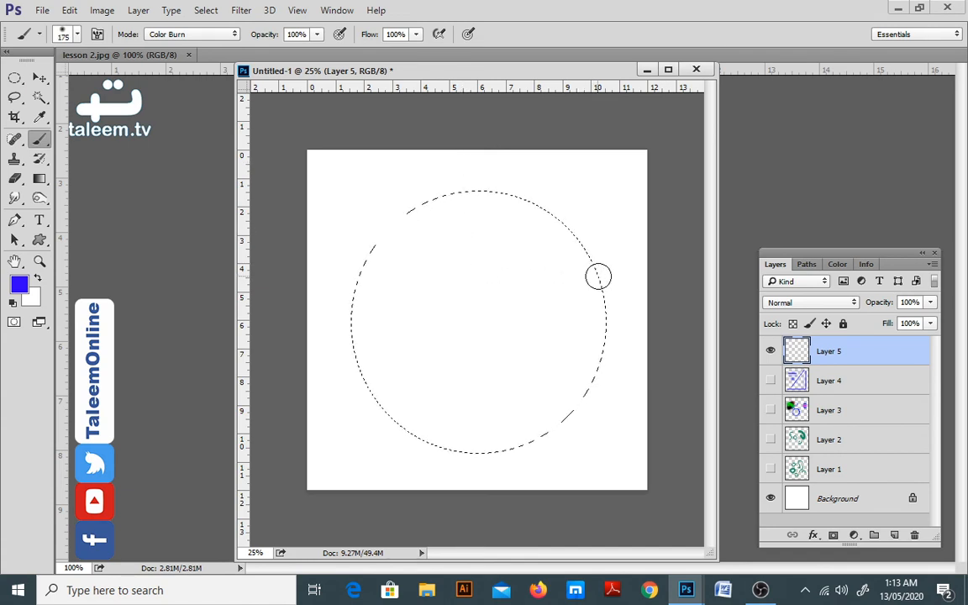
pyautogui.moveTo(598, 293); pyautogui.dragTo(594, 370)
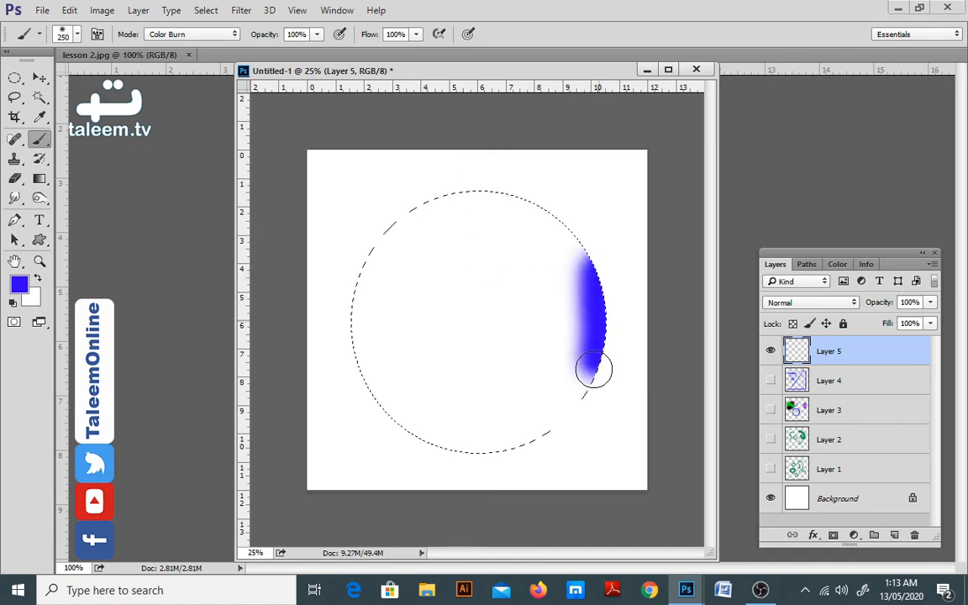
pyautogui.press(']')
pyautogui.press(']')
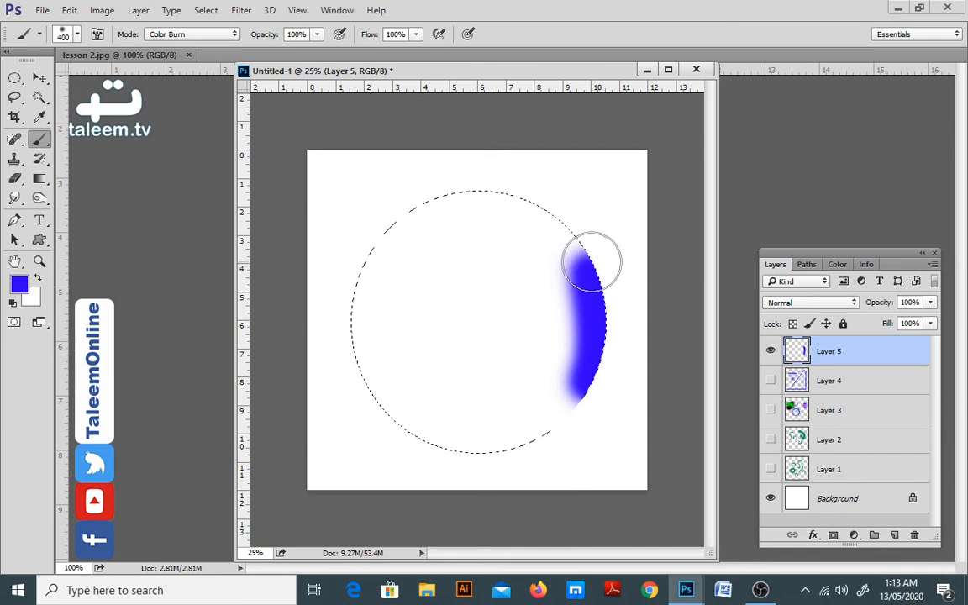
pyautogui.moveTo(590, 266)
pyautogui.mouseDown()
pyautogui.moveTo(584, 405)
pyautogui.moveTo(603, 435)
pyautogui.mouseUp()
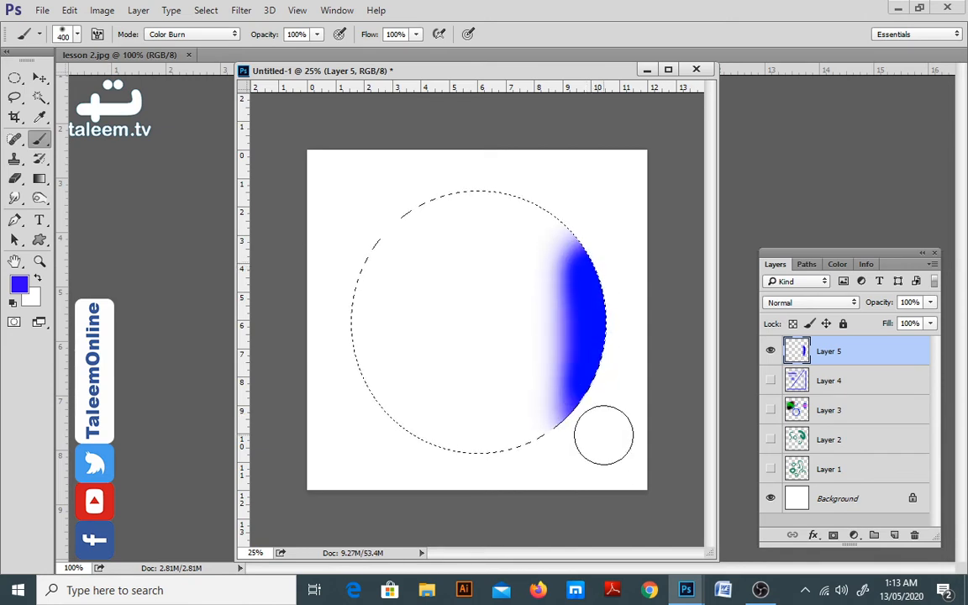
# Set the brush opacity to 39% and paint along the inside left edge of the circular selection
pyautogui.click(316, 33)
pyautogui.moveTo(280, 54); pyautogui.dragTo(270, 55)
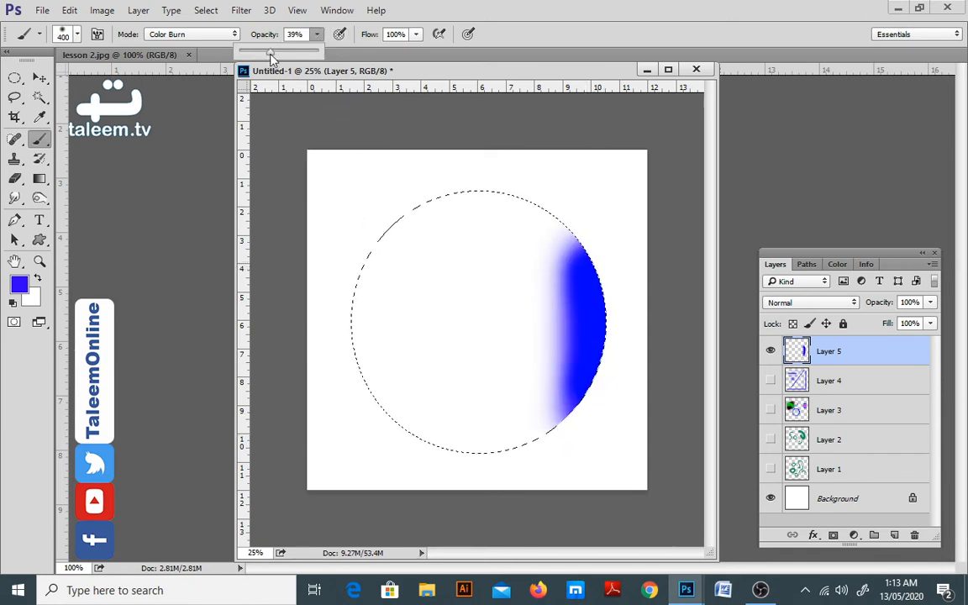
pyautogui.moveTo(370, 268); pyautogui.dragTo(360, 349)
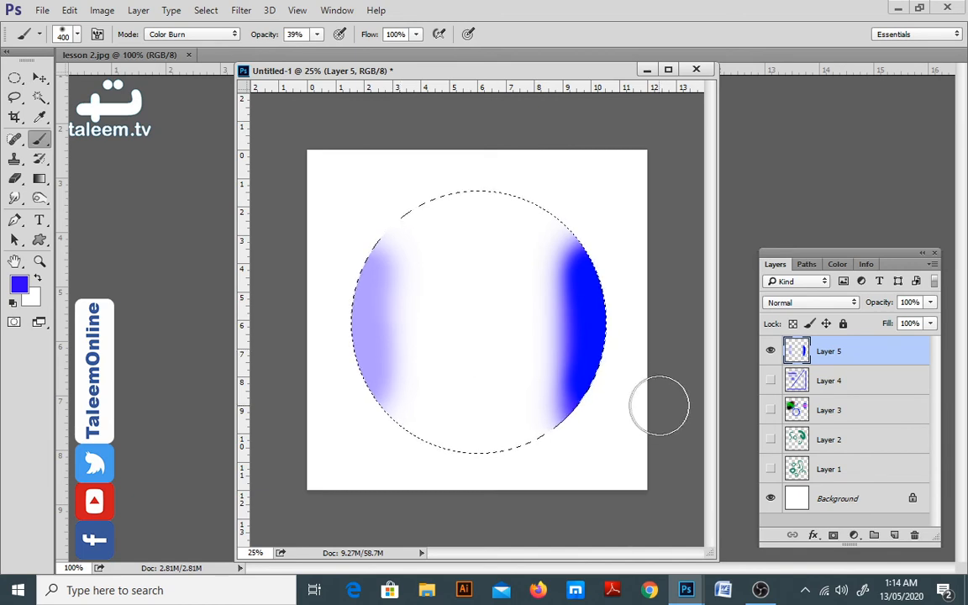
# Show Layer 3 briefly to compare its painted circle, and hide it again
pyautogui.click(770, 410)
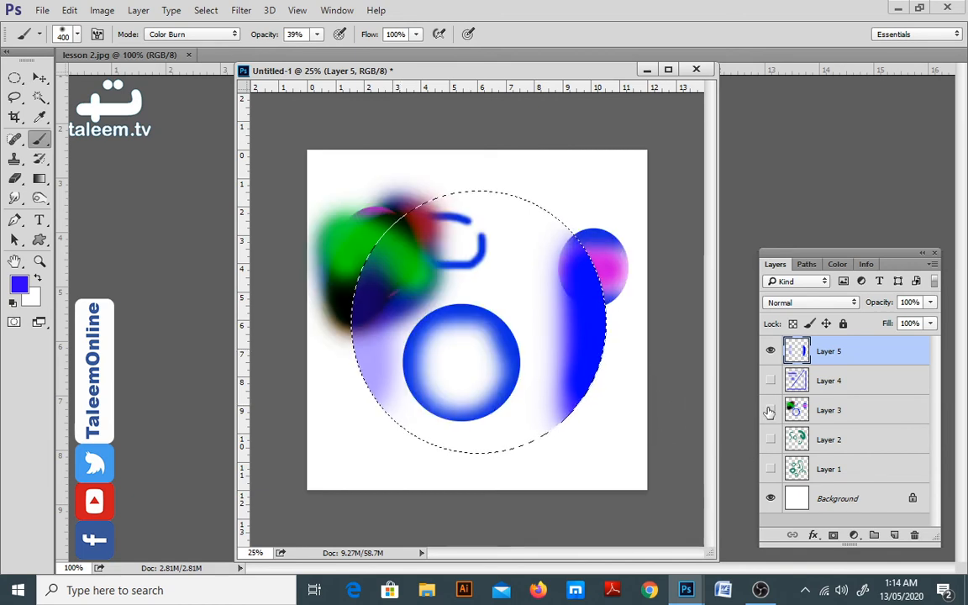
pyautogui.click(770, 410)
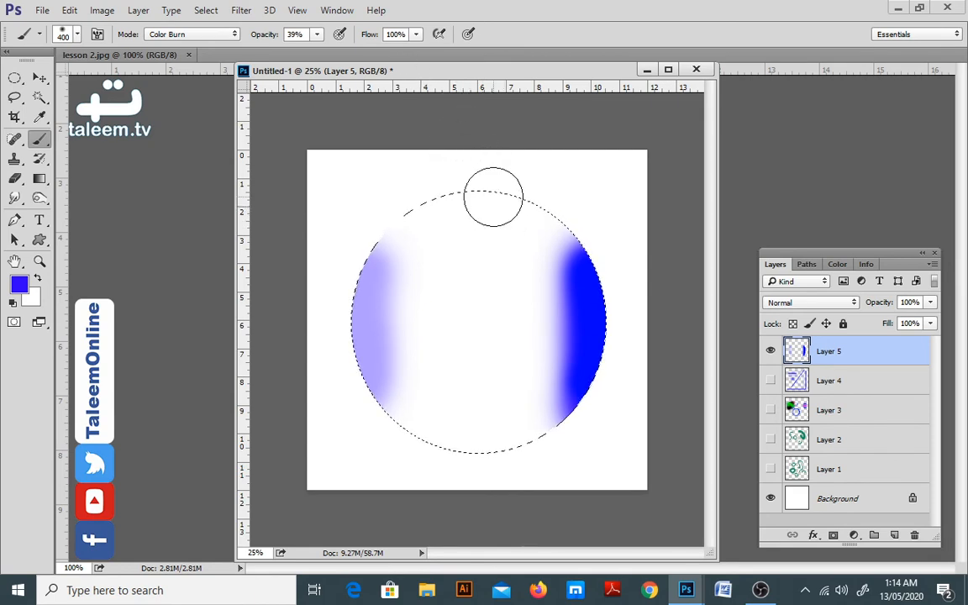
# Set the brush opacity to 100% and flow to 45%, and paint along the inside bottom and top edges of the circular selection
pyautogui.click(317, 34)
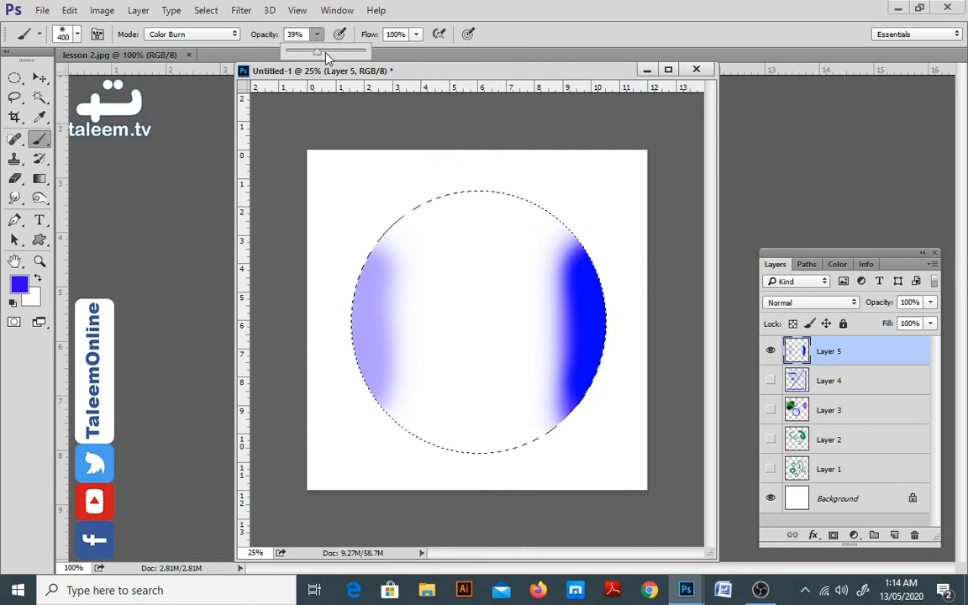
pyautogui.moveTo(324, 52); pyautogui.dragTo(378, 59)
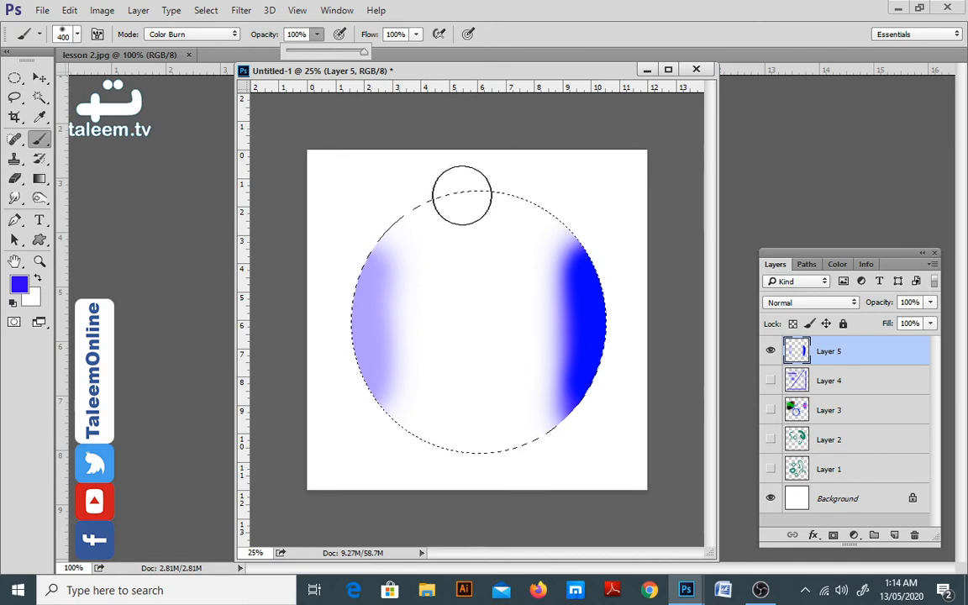
pyautogui.click(416, 37)
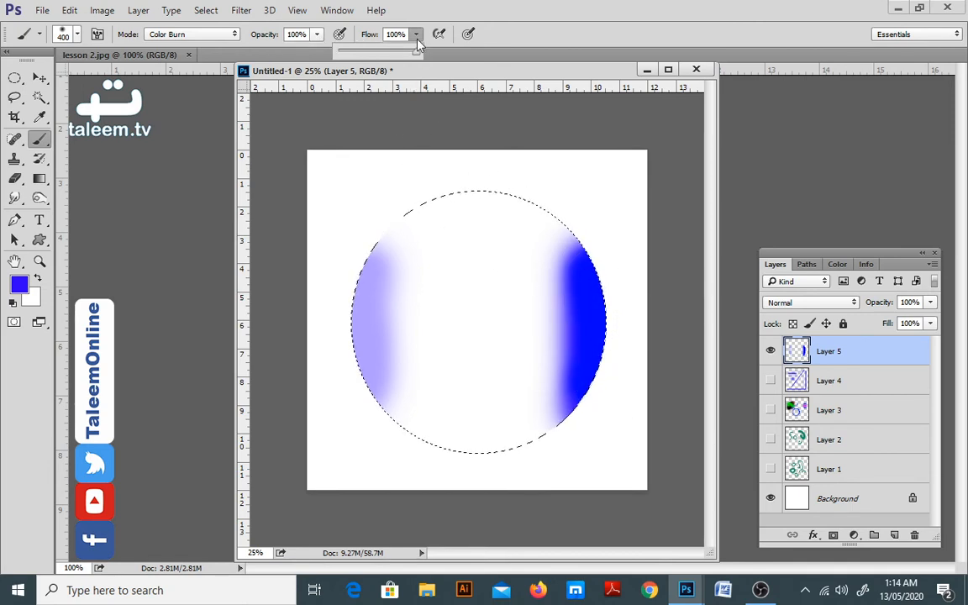
pyautogui.click(374, 52)
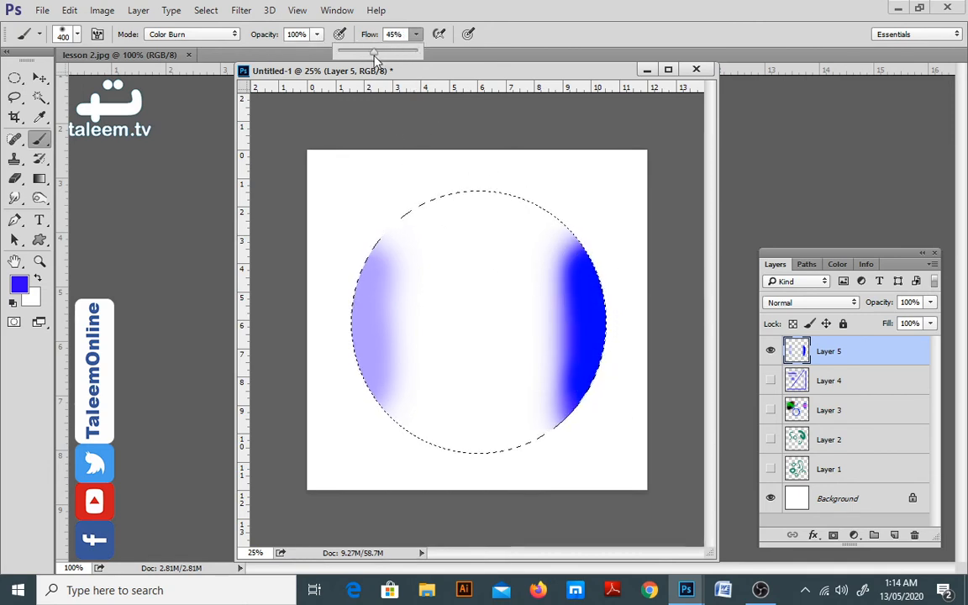
pyautogui.moveTo(508, 444); pyautogui.dragTo(496, 441)
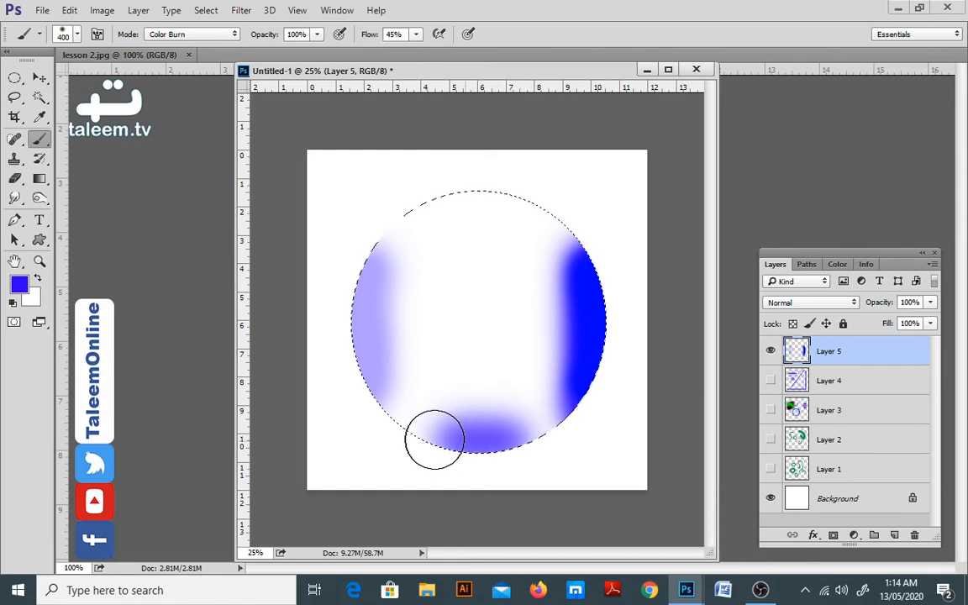
pyautogui.moveTo(434, 439); pyautogui.dragTo(512, 454)
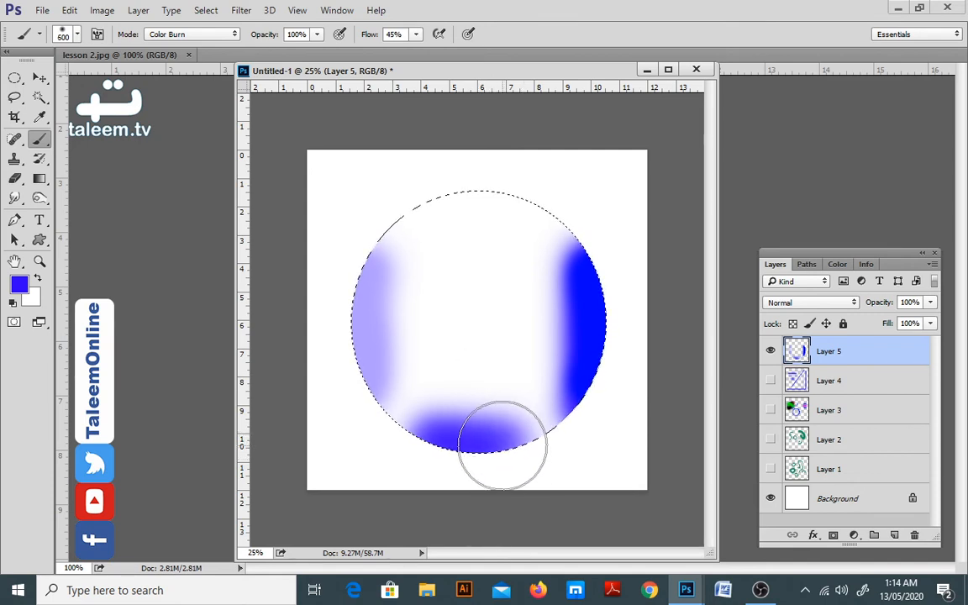
pyautogui.press('[')
pyautogui.press('[')
pyautogui.press('[')
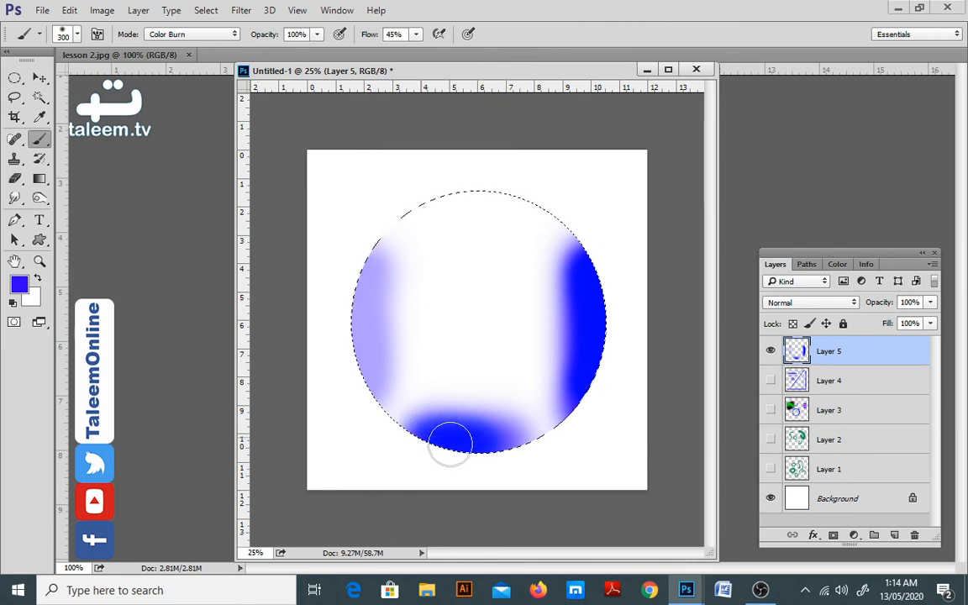
pyautogui.moveTo(503, 189); pyautogui.dragTo(464, 197)
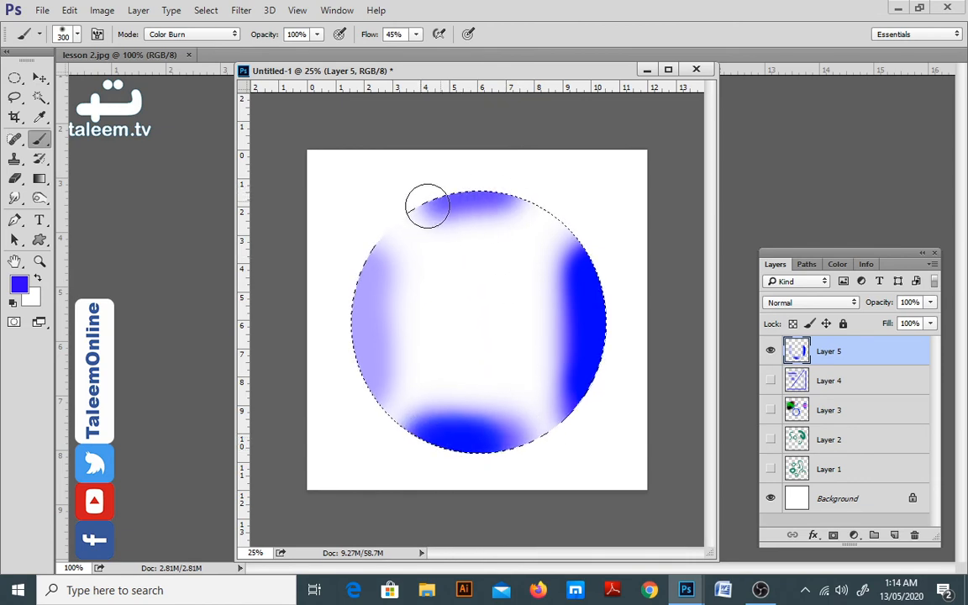
# Set the brush flow to 17% and paint the upper-right edge and a round patch in the centre of the circular selection
pyautogui.click(415, 34)
pyautogui.moveTo(414, 52); pyautogui.dragTo(393, 52)
pyautogui.moveTo(534, 211); pyautogui.dragTo(548, 218)
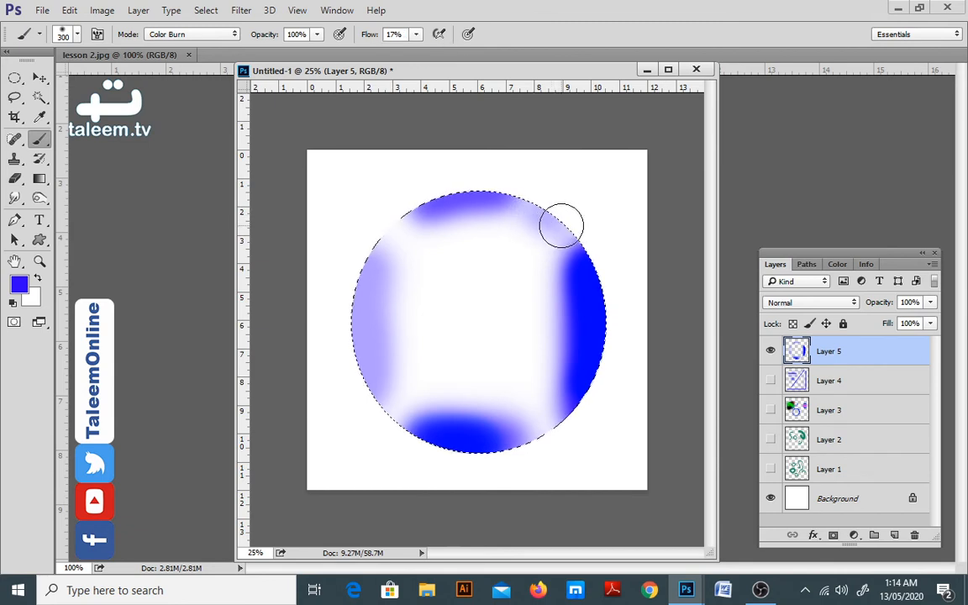
pyautogui.moveTo(460, 308)
pyautogui.mouseDown()
pyautogui.moveTo(453, 331)
pyautogui.moveTo(475, 355)
pyautogui.moveTo(501, 343)
pyautogui.moveTo(506, 310)
pyautogui.moveTo(494, 303)
pyautogui.moveTo(473, 317)
pyautogui.moveTo(478, 339)
pyautogui.moveTo(516, 353)
pyautogui.mouseUp()
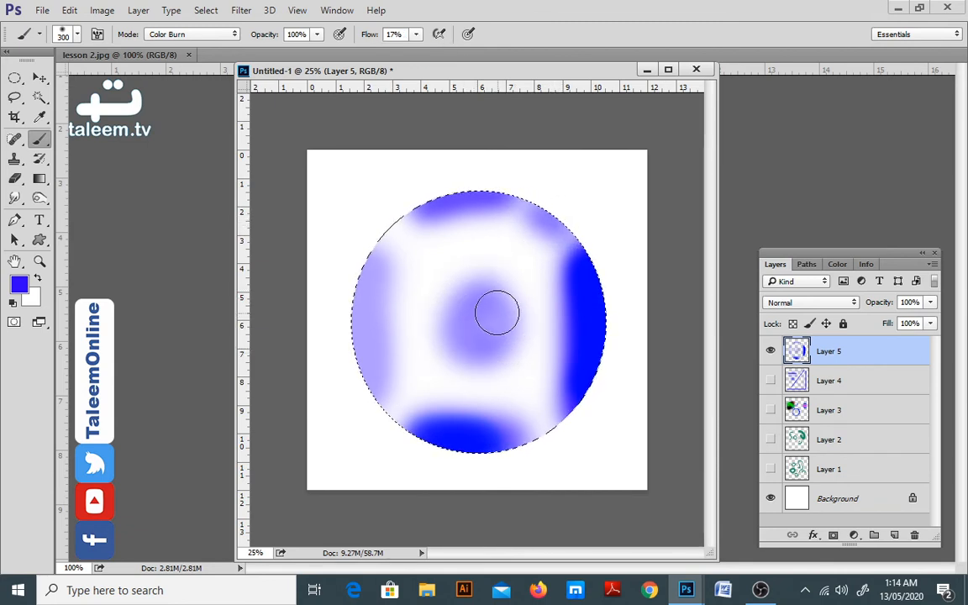
pyautogui.moveTo(496, 313)
pyautogui.mouseDown()
pyautogui.moveTo(487, 348)
pyautogui.moveTo(471, 341)
pyautogui.moveTo(471, 307)
pyautogui.moveTo(495, 317)
pyautogui.moveTo(487, 344)
pyautogui.moveTo(456, 359)
pyautogui.mouseUp()
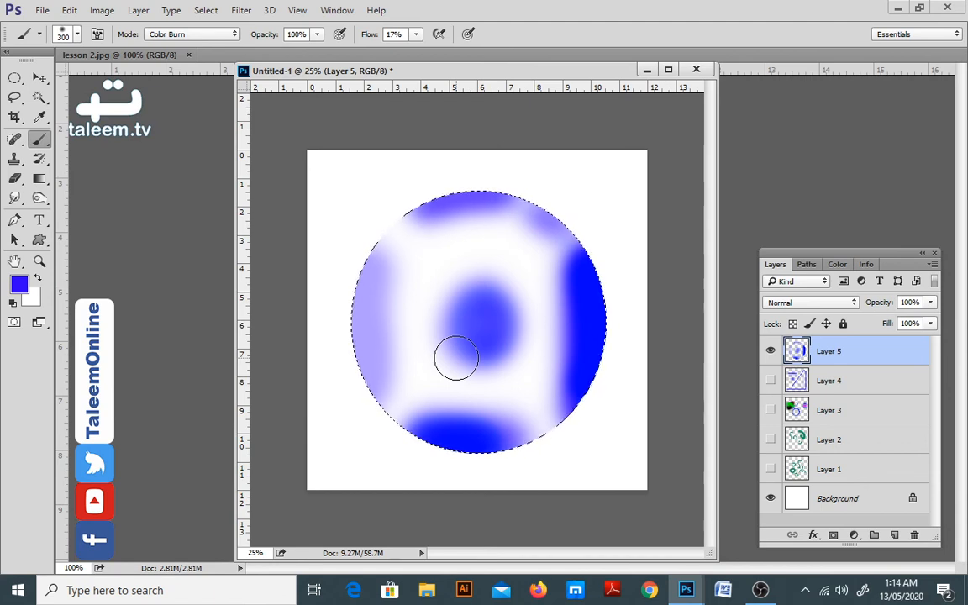
pyautogui.click(208, 34)
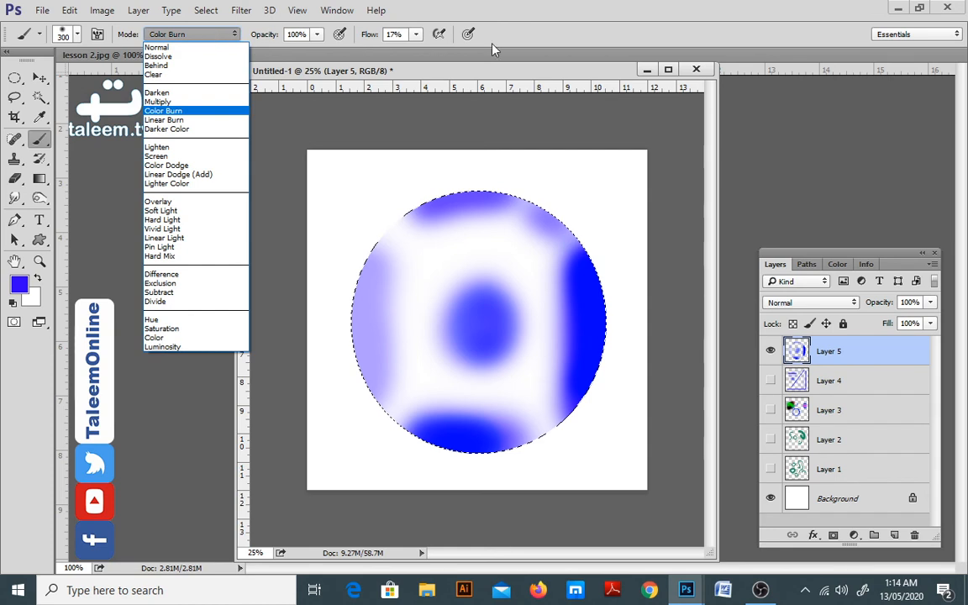
pyautogui.click(558, 76)
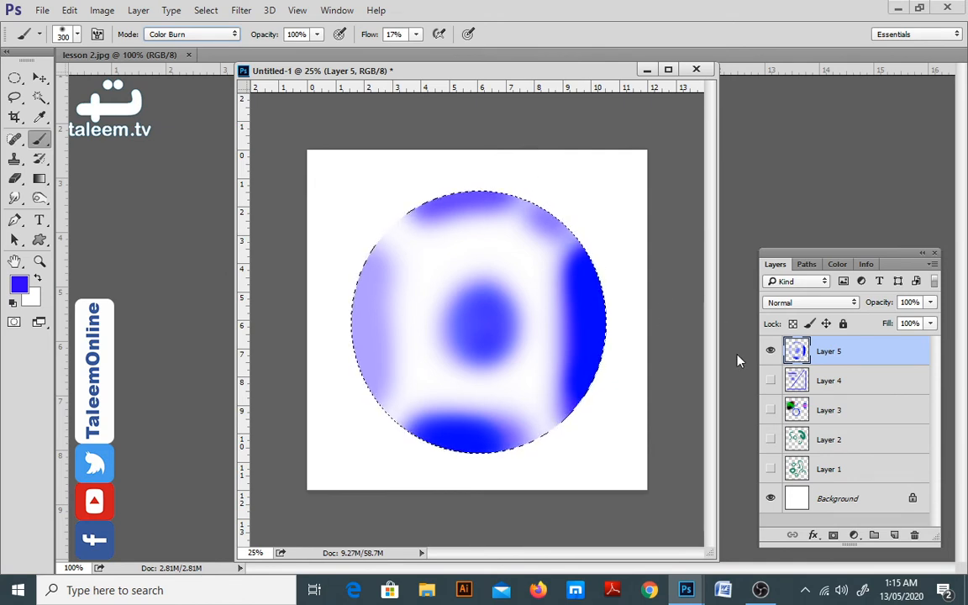
# Hide Layer 5, remove the circular selection and reactivate the Brush tool
pyautogui.click(769, 350)
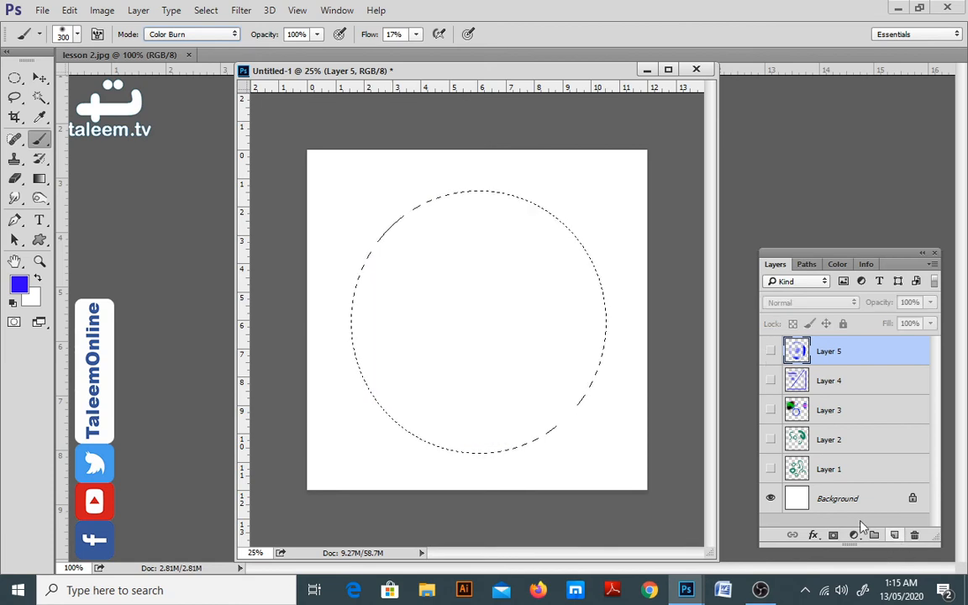
pyautogui.click(14, 78)
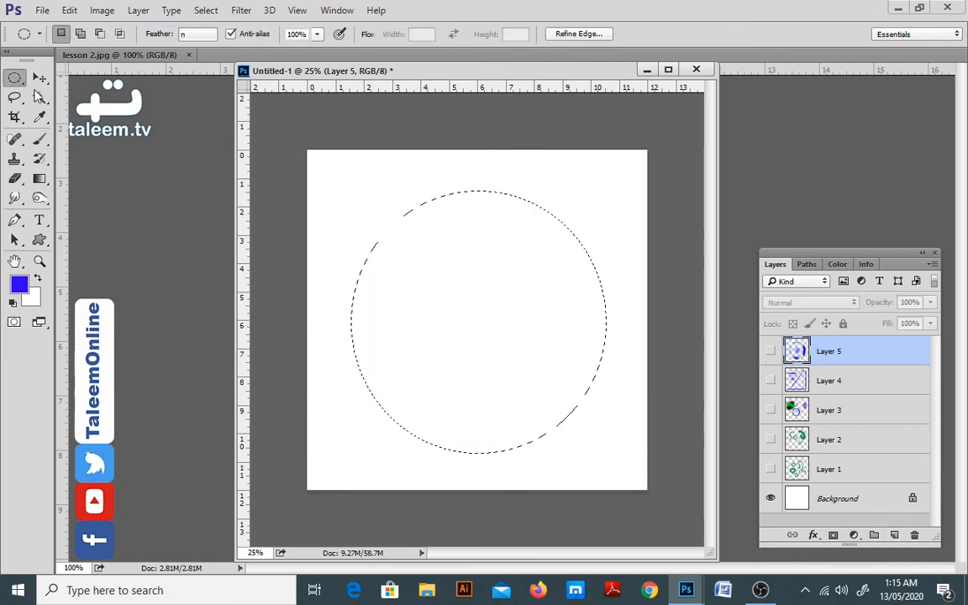
pyautogui.click(435, 199)
pyautogui.press('b')
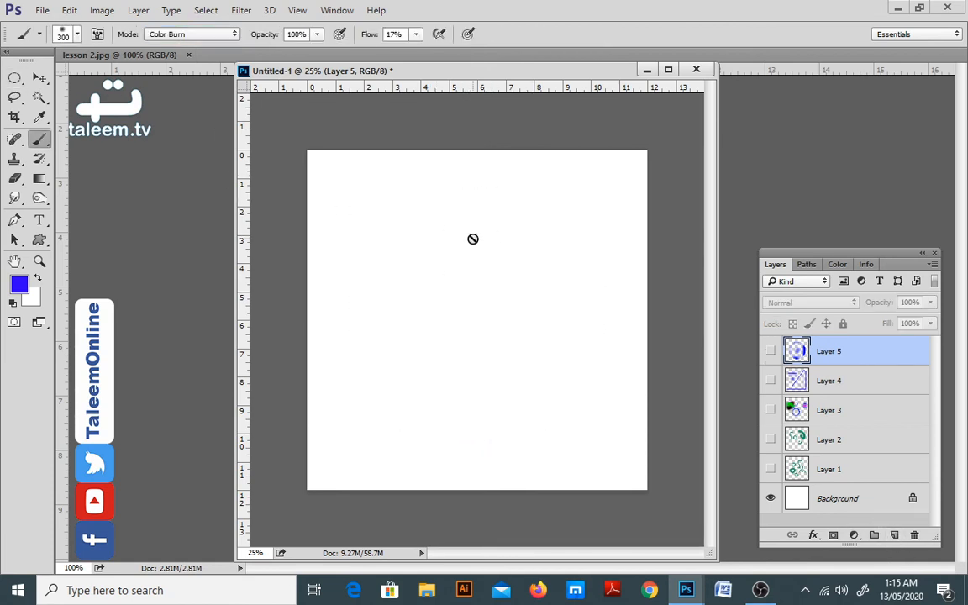
# Choose a flat bristle brush tip at 300 px and paint a U-shaped stroke of fine blue lines on a new layer
pyautogui.rightClick(473, 238)
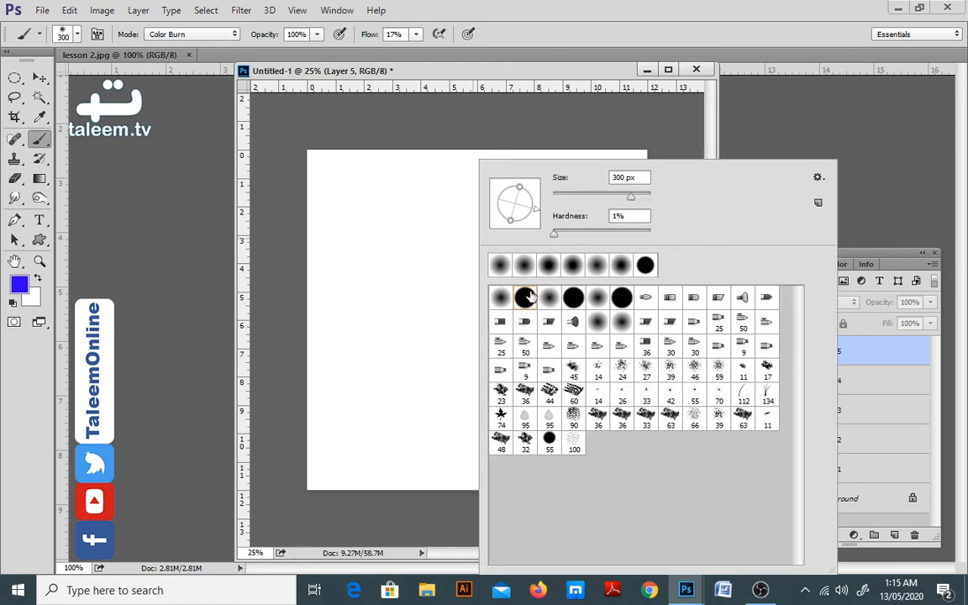
pyautogui.click(669, 302)
pyautogui.click(447, 272)
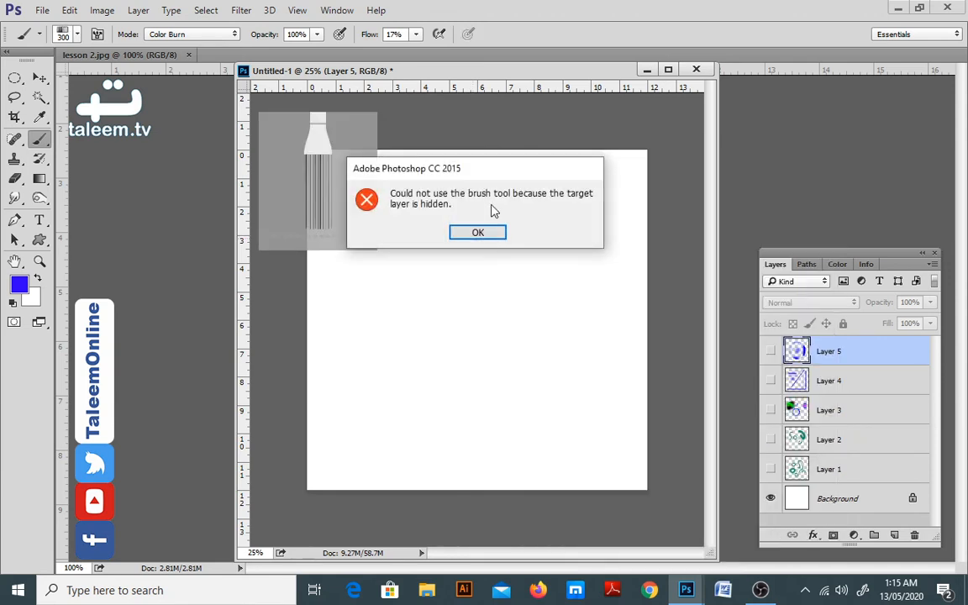
pyautogui.click(484, 232)
pyautogui.click(892, 535)
pyautogui.moveTo(486, 195)
pyautogui.mouseDown()
pyautogui.moveTo(495, 349)
pyautogui.moveTo(473, 391)
pyautogui.moveTo(416, 369)
pyautogui.moveTo(425, 293)
pyautogui.moveTo(402, 275)
pyautogui.mouseUp()
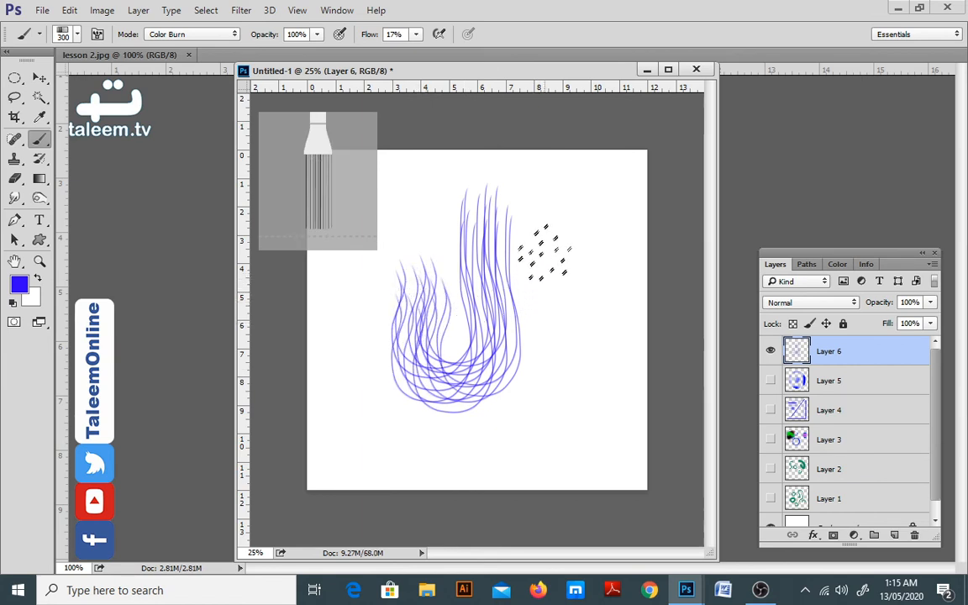
# Choose a pointed erodible brush tip at 300 px and paint faint speckled strokes on both sides of the U-shaped lines
pyautogui.rightClick(539, 229)
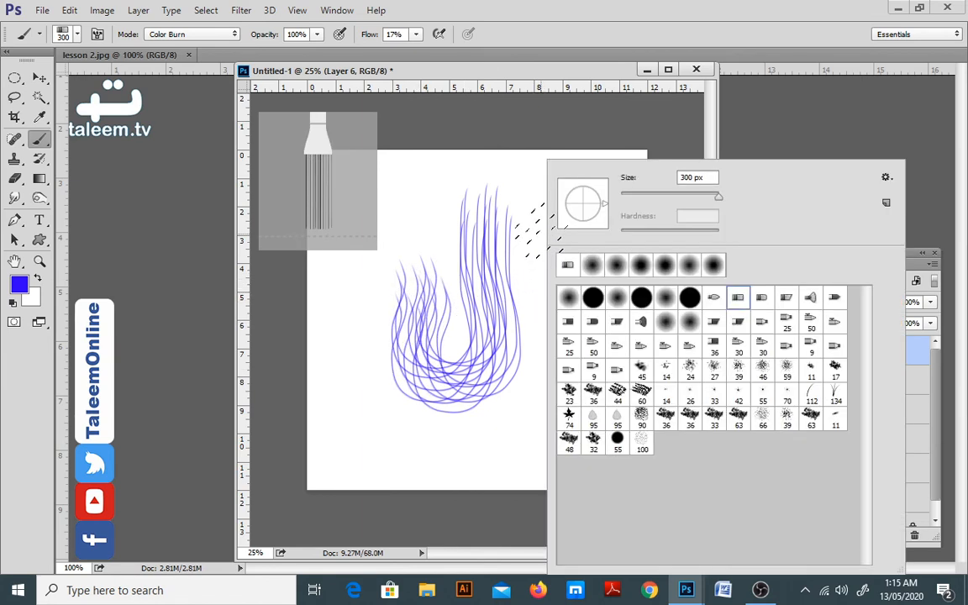
pyautogui.click(616, 345)
pyautogui.click(422, 290)
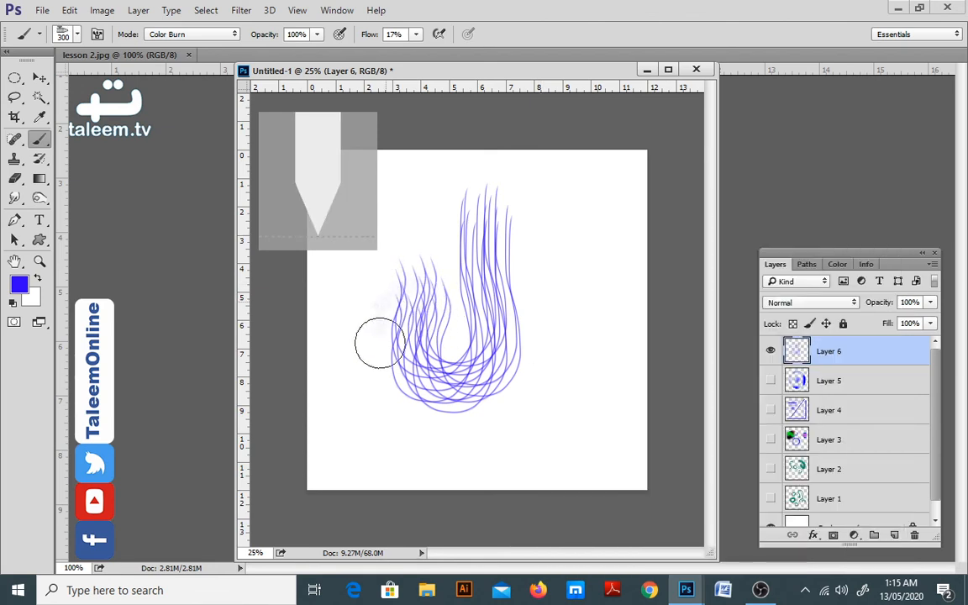
pyautogui.moveTo(593, 290)
pyautogui.mouseDown()
pyautogui.moveTo(597, 331)
pyautogui.moveTo(580, 378)
pyautogui.moveTo(553, 396)
pyautogui.moveTo(567, 335)
pyautogui.mouseUp()
pyautogui.hotkey('ctrl', '+')
pyautogui.hotkey('ctrl', '+')
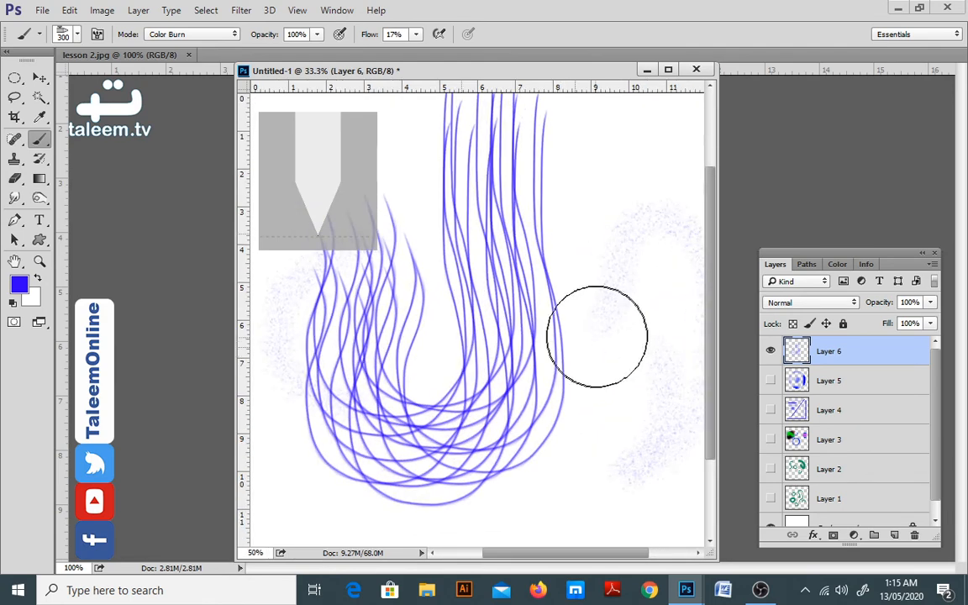
pyautogui.moveTo(579, 427)
pyautogui.mouseDown()
pyautogui.moveTo(605, 313)
pyautogui.moveTo(584, 290)
pyautogui.mouseUp()
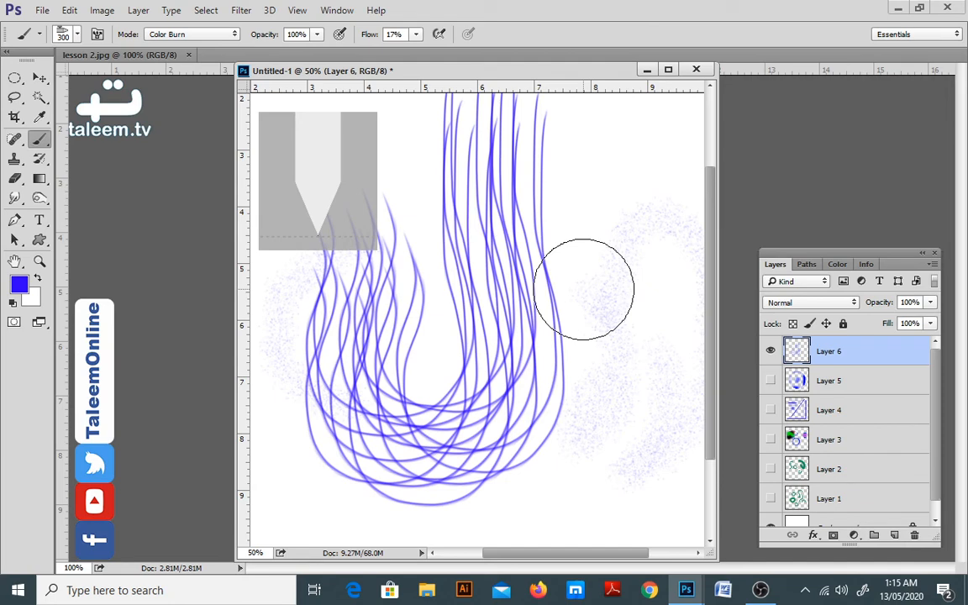
# Choose the 46 px spatter brush and paint a thick looping blue stroke across the fine lines on Layer 6
pyautogui.rightClick(560, 227)
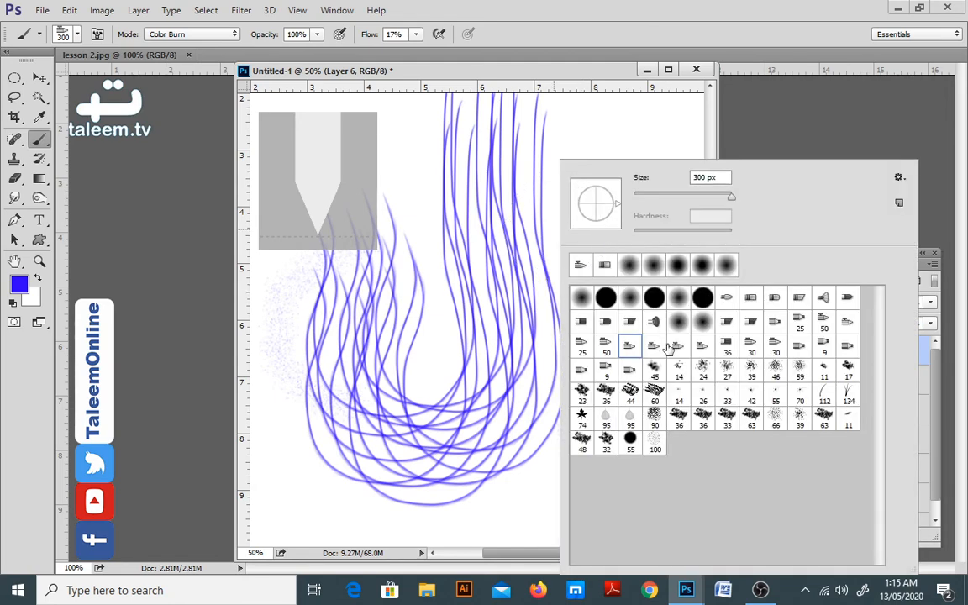
pyautogui.click(774, 370)
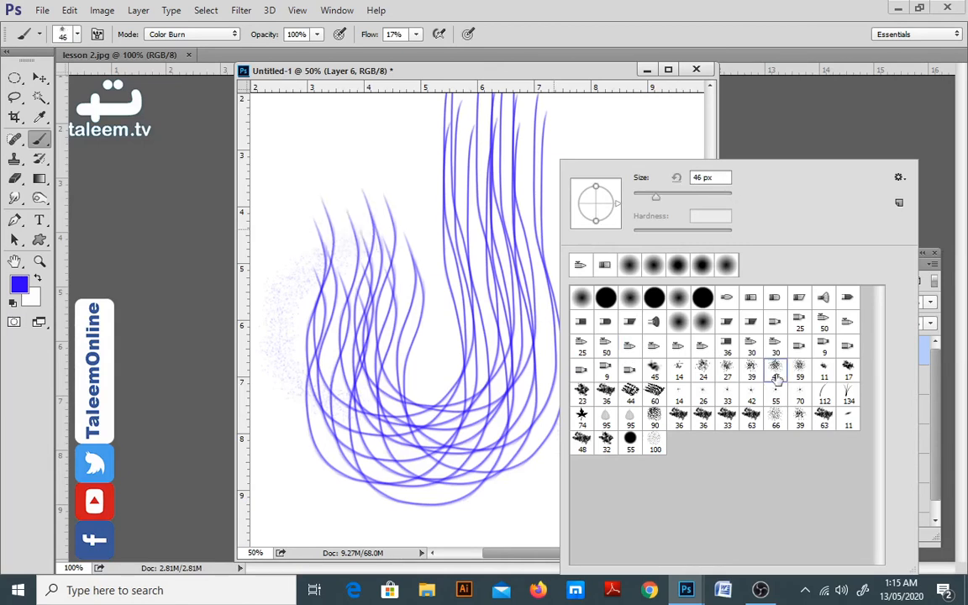
pyautogui.moveTo(378, 148)
pyautogui.mouseDown()
pyautogui.moveTo(443, 146)
pyautogui.moveTo(430, 252)
pyautogui.moveTo(527, 281)
pyautogui.moveTo(555, 198)
pyautogui.moveTo(529, 166)
pyautogui.moveTo(593, 413)
pyautogui.mouseUp()
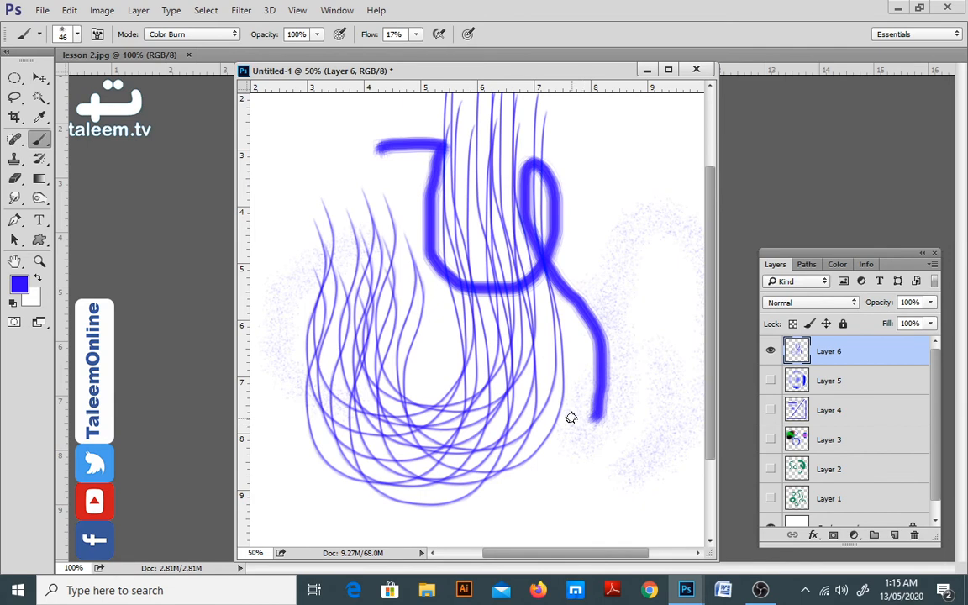
pyautogui.hotkey('ctrl', '+')
pyautogui.hotkey('ctrl', '+')
pyautogui.hotkey('ctrl', '-')
pyautogui.hotkey('ctrl', '-')
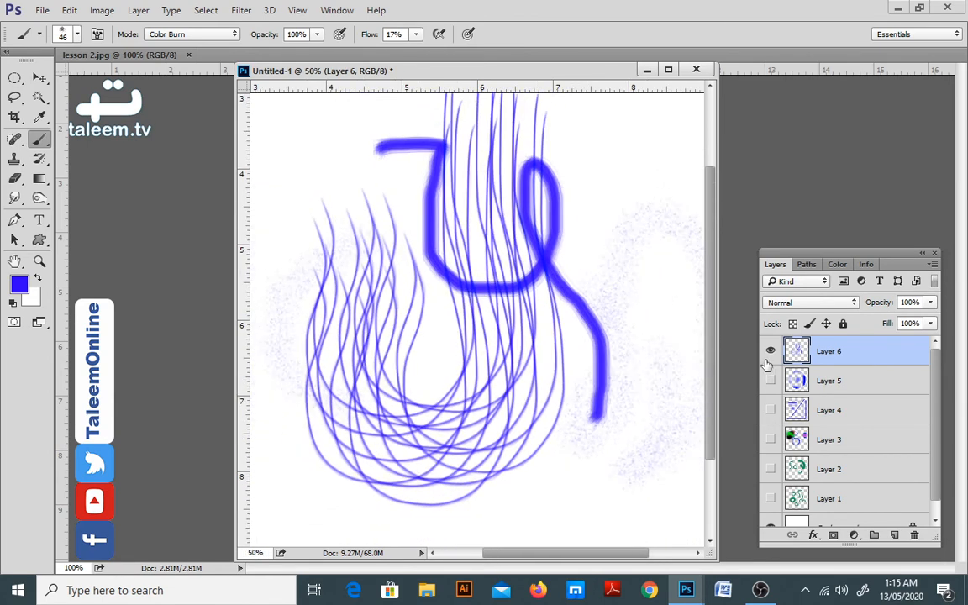
# Hide Layer 6 and add a new empty layer above it
pyautogui.click(770, 351)
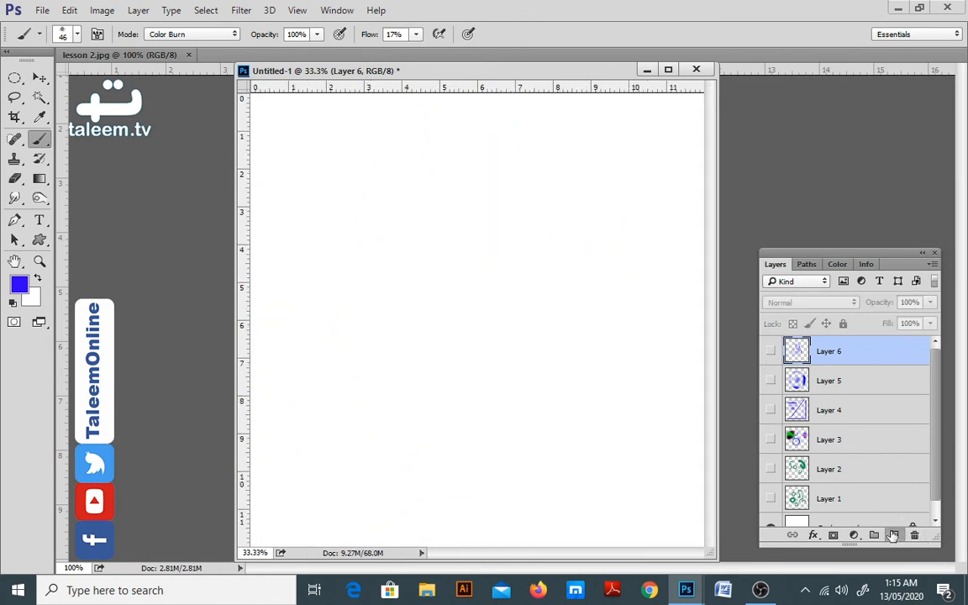
pyautogui.hotkey('ctrl', 'shift', 'alt', 'n')
# Set the foreground colour to bright green #1eff00
pyautogui.click(18, 284)
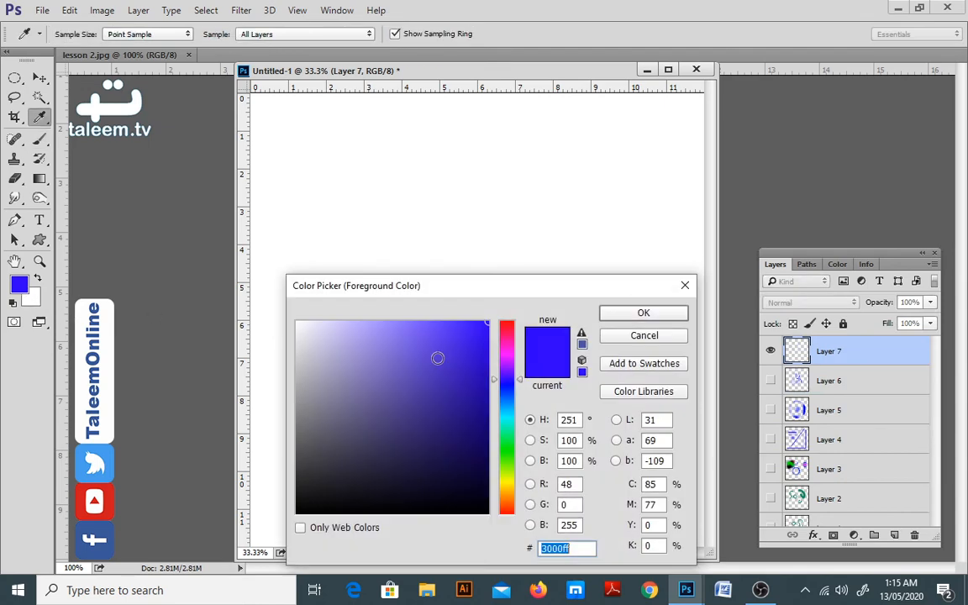
pyautogui.click(507, 476)
pyautogui.click(507, 453)
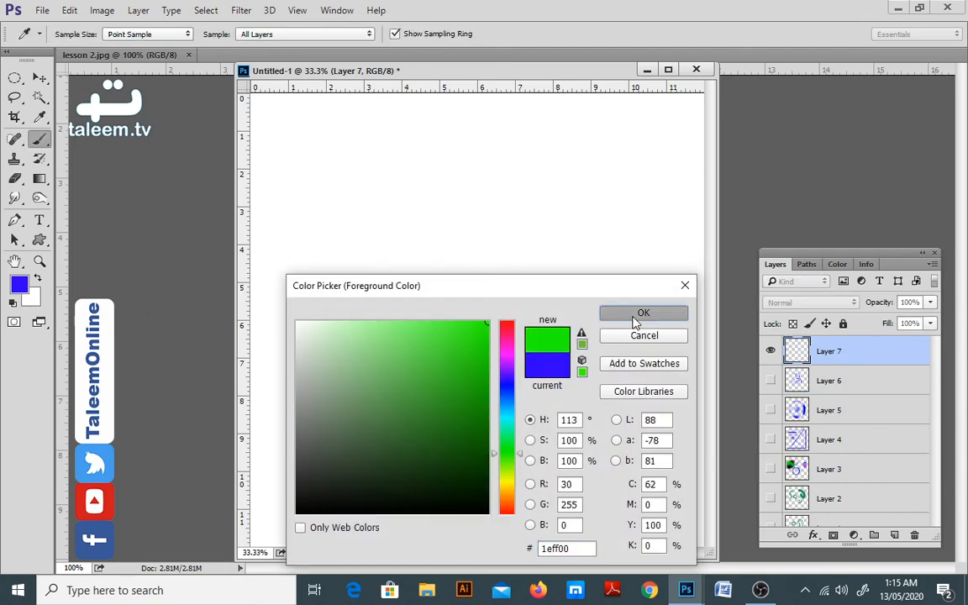
pyautogui.click(644, 313)
# Choose the 134 px grass brush tip, enlarge it to 1000 px and stamp green grass blades in the left part of the canvas
pyautogui.press('b')
pyautogui.rightClick(472, 205)
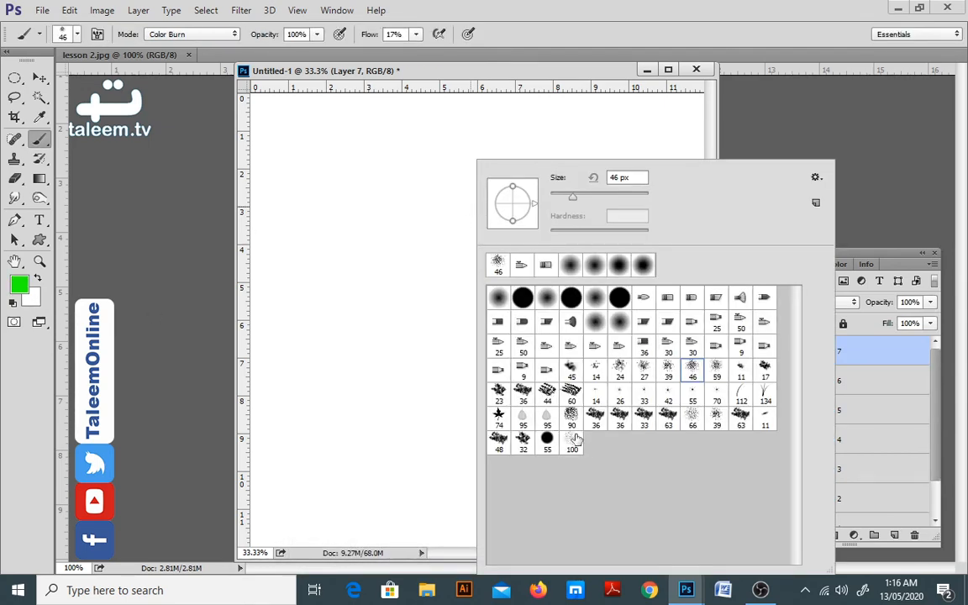
pyautogui.click(765, 395)
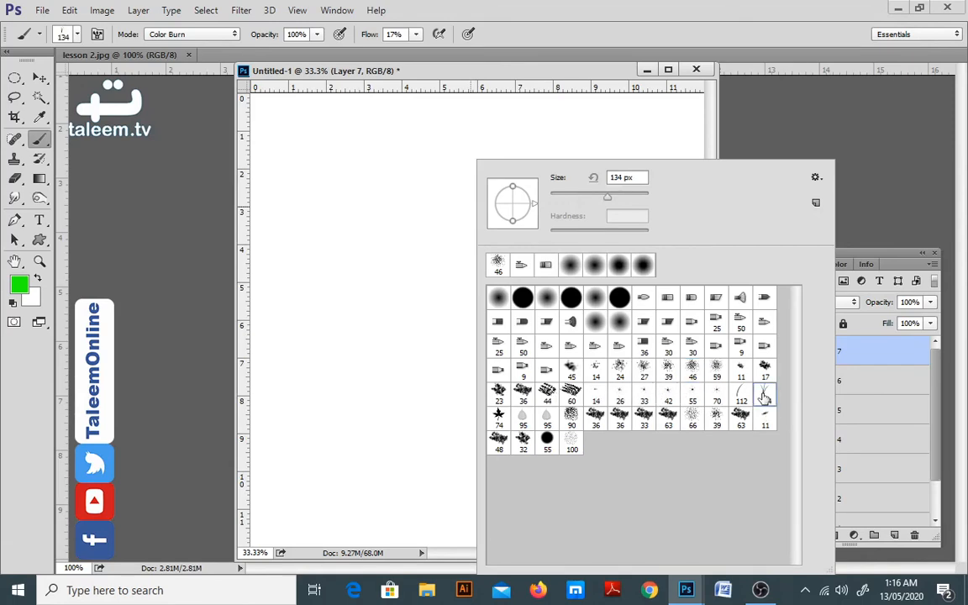
pyautogui.click(555, 78)
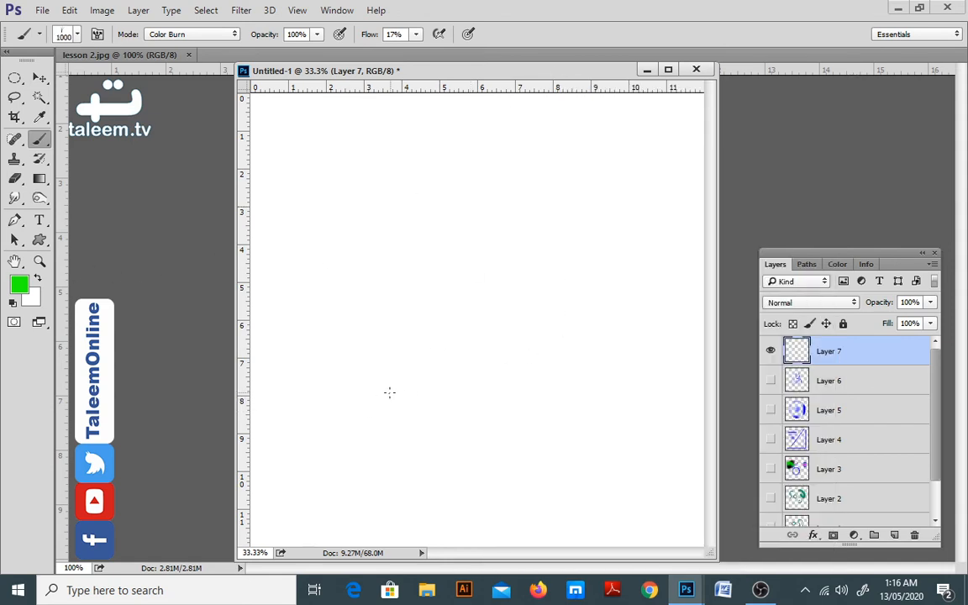
pyautogui.click(341, 357)
# Reduce the grass brush to 600 px and paint a strip of grass along the lower part of the canvas
pyautogui.press(']')
pyautogui.hotkey('ctrl', '-')
pyautogui.hotkey('ctrl', '-')
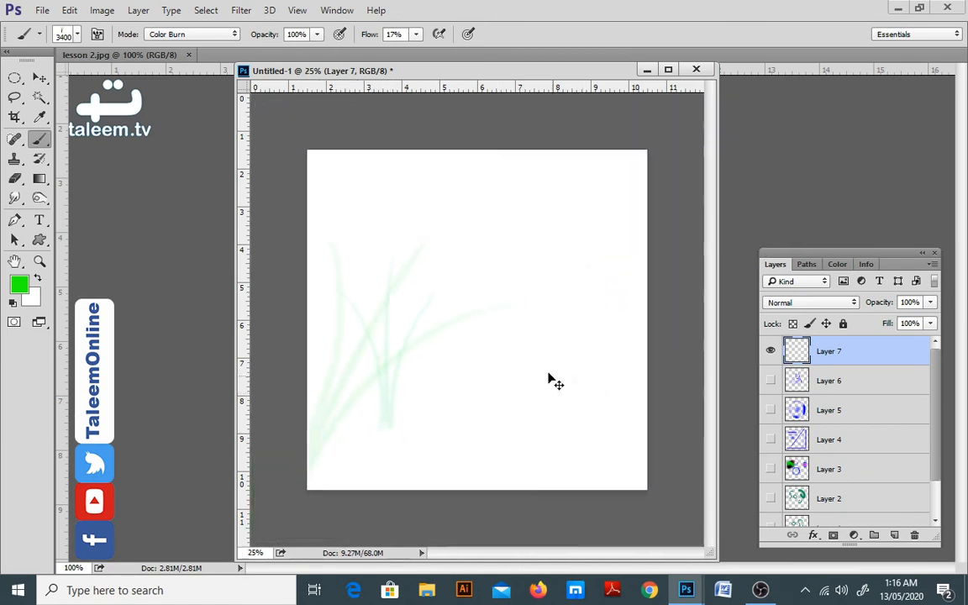
pyautogui.press('[')
pyautogui.press('[')
pyautogui.press('[')
pyautogui.press('[')
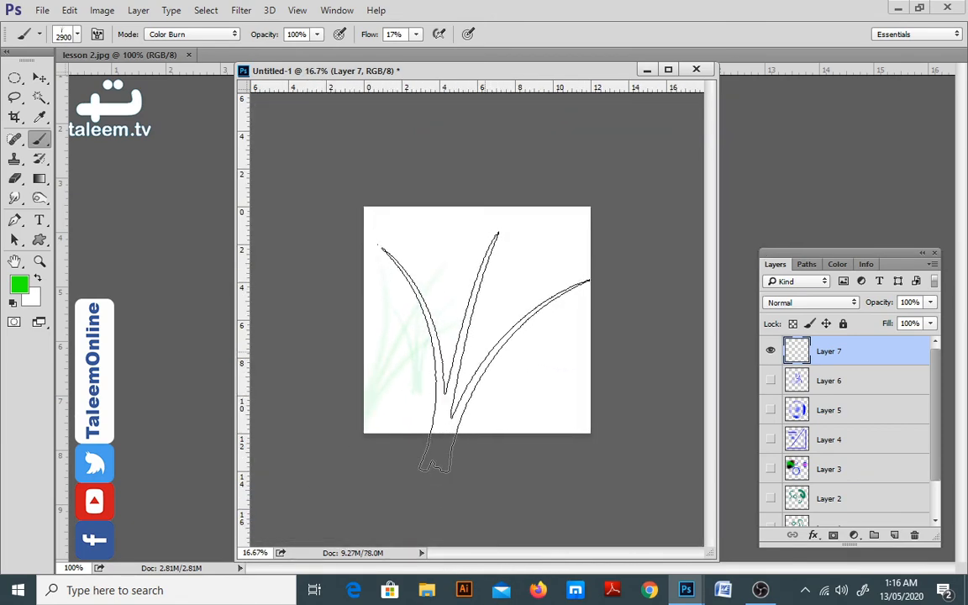
pyautogui.press('[')
pyautogui.press('[')
pyautogui.press('[')
pyautogui.press('[')
pyautogui.press('[')
pyautogui.press('[')
pyautogui.press('[')
pyautogui.press('[')
pyautogui.press('[')
pyautogui.press('[')
pyautogui.press('[')
pyautogui.press('[')
pyautogui.press('[')
pyautogui.press('[')
pyautogui.press('[')
pyautogui.press('[')
pyautogui.press('[')
pyautogui.press('[')
pyautogui.press('[')
pyautogui.press('[')
pyautogui.moveTo(344, 389); pyautogui.dragTo(572, 393)
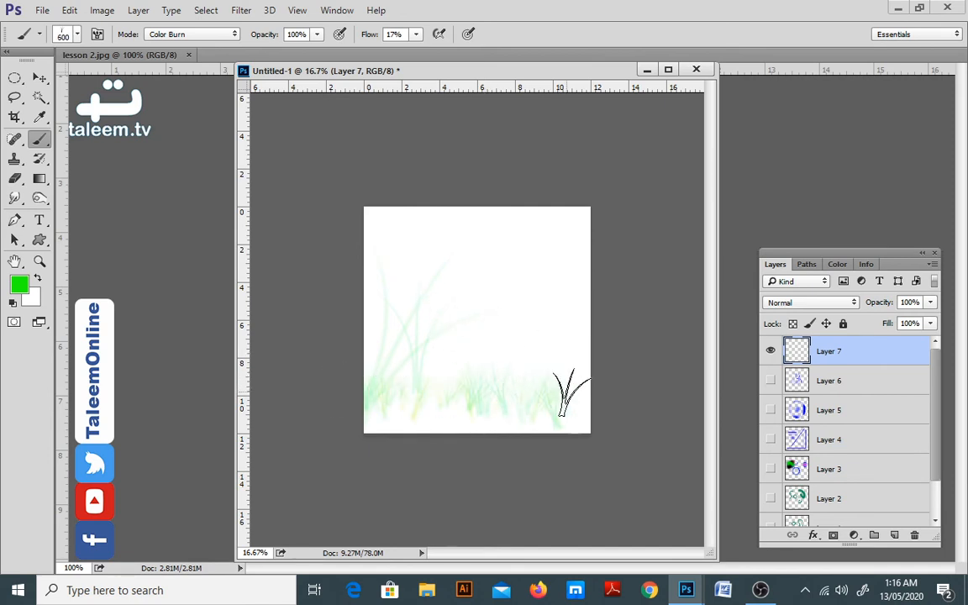
# Raise the brush flow to 100% and paint dense grass along the canvas's lower edge plus several tufts in the middle
pyautogui.press('[')
pyautogui.press('[')
pyautogui.press('[')
pyautogui.press('[')
pyautogui.press('[')
pyautogui.click(415, 34)
pyautogui.moveTo(418, 51); pyautogui.dragTo(532, 61)
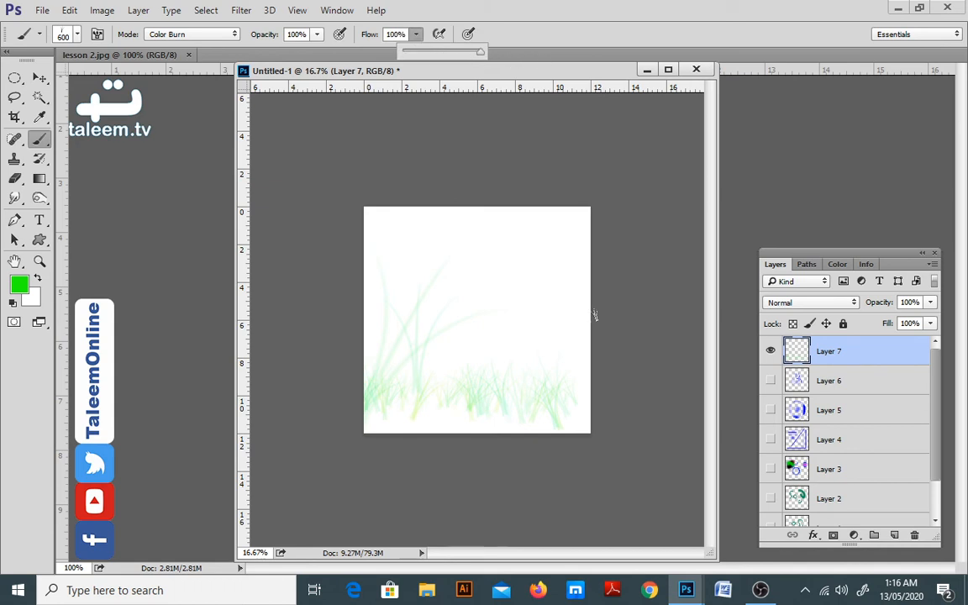
pyautogui.moveTo(578, 388)
pyautogui.mouseDown()
pyautogui.moveTo(426, 394)
pyautogui.moveTo(461, 413)
pyautogui.moveTo(561, 376)
pyautogui.moveTo(359, 379)
pyautogui.moveTo(479, 382)
pyautogui.moveTo(575, 403)
pyautogui.moveTo(410, 400)
pyautogui.moveTo(509, 378)
pyautogui.moveTo(370, 378)
pyautogui.moveTo(426, 408)
pyautogui.mouseUp()
pyautogui.hotkey('ctrl', '+')
pyautogui.hotkey('ctrl', '+')
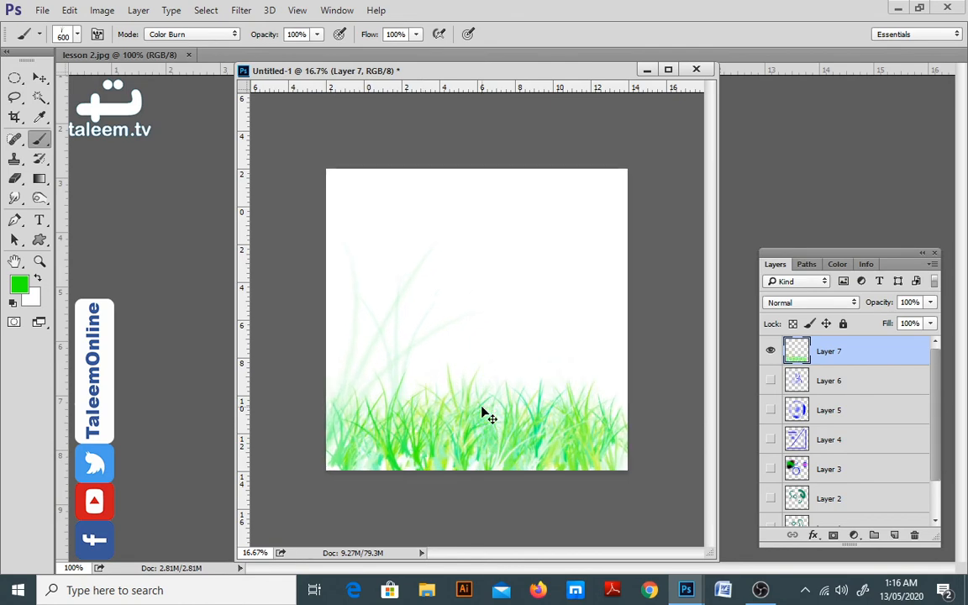
pyautogui.moveTo(426, 228)
pyautogui.mouseDown()
pyautogui.moveTo(543, 244)
pyautogui.moveTo(542, 320)
pyautogui.mouseUp()
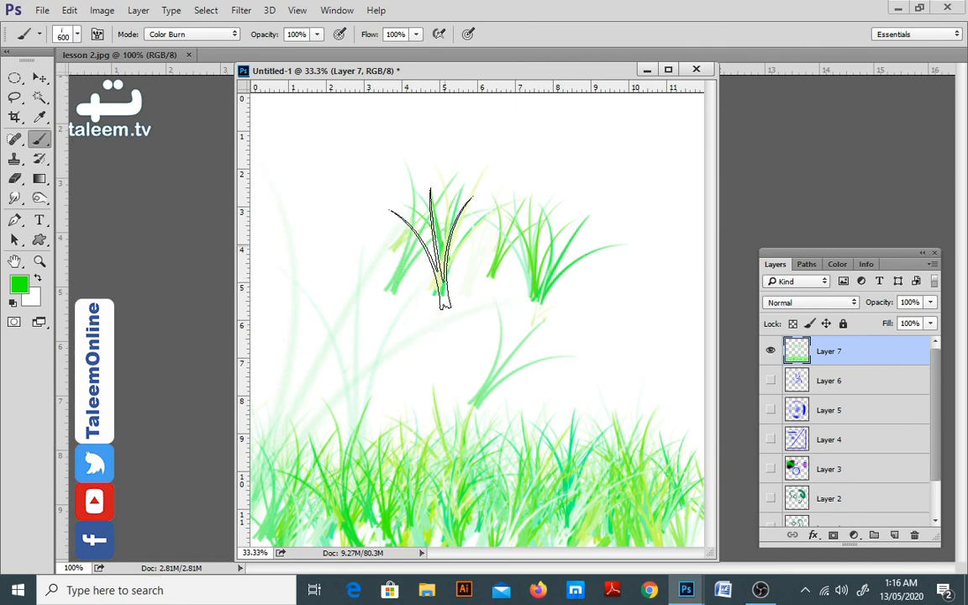
# Choose the 95 px scattered leaf brush tip and paint green leaves in a curve across the canvas and in patches around it
pyautogui.rightClick(449, 166)
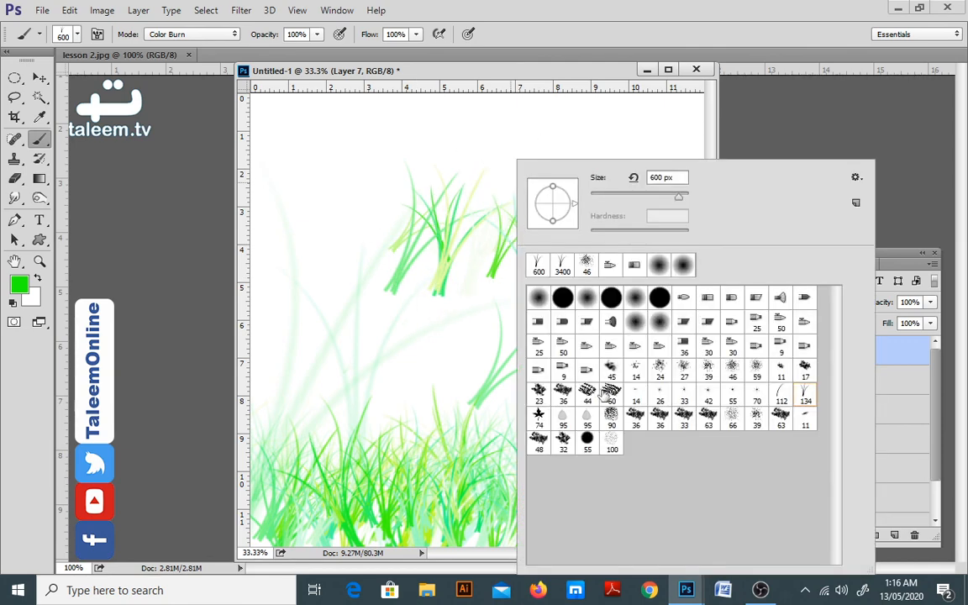
pyautogui.click(561, 420)
pyautogui.click(369, 267)
pyautogui.moveTo(369, 263)
pyautogui.mouseDown()
pyautogui.moveTo(336, 268)
pyautogui.moveTo(482, 371)
pyautogui.moveTo(595, 259)
pyautogui.mouseUp()
pyautogui.moveTo(573, 145); pyautogui.dragTo(632, 186)
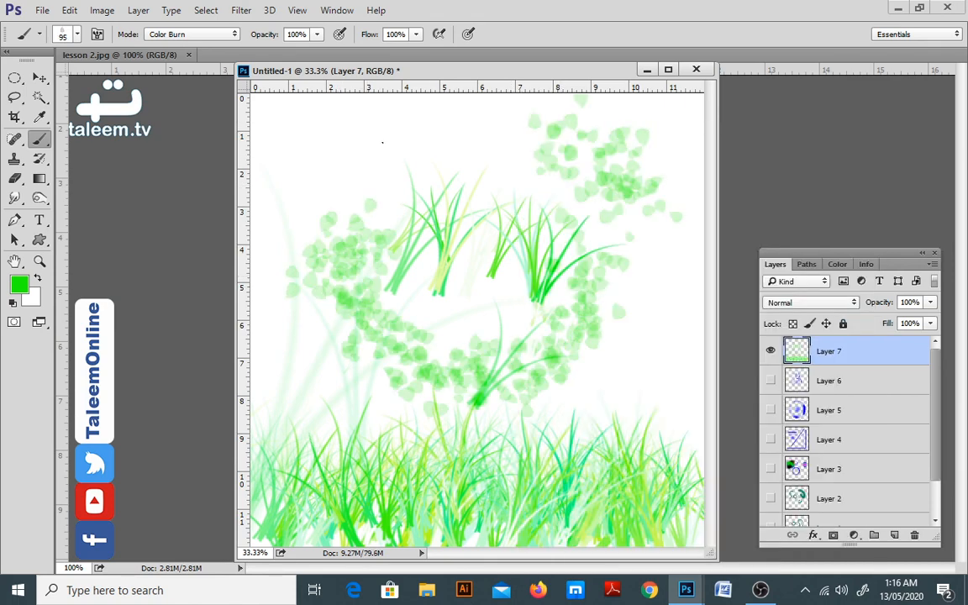
pyautogui.moveTo(382, 142)
pyautogui.mouseDown()
pyautogui.moveTo(320, 139)
pyautogui.moveTo(268, 181)
pyautogui.mouseUp()
pyautogui.moveTo(676, 311); pyautogui.dragTo(622, 374)
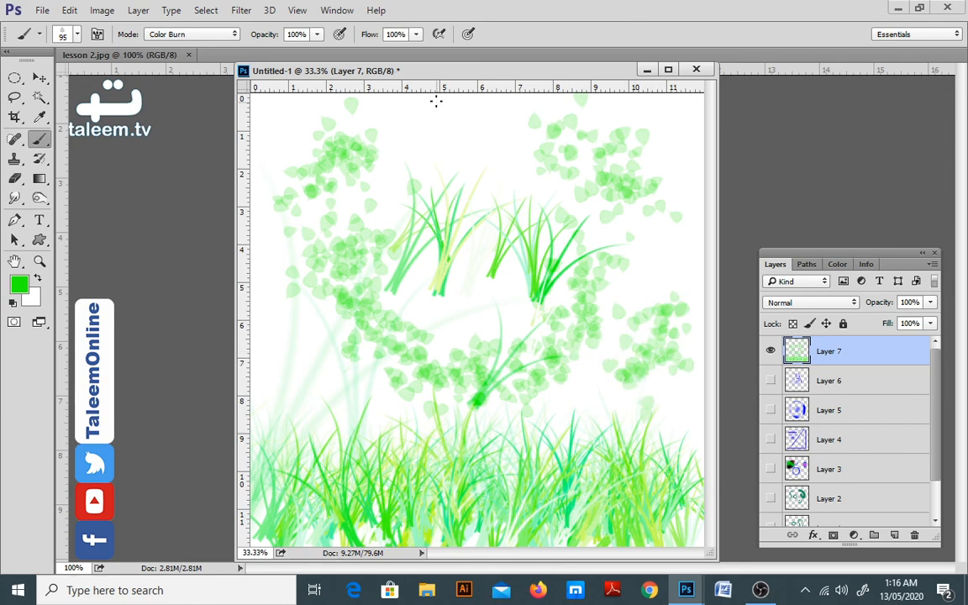
# Choose the 74 px maple leaf brush tip and paint a short band of green leaves in the left-middle of the canvas
pyautogui.rightClick(438, 156)
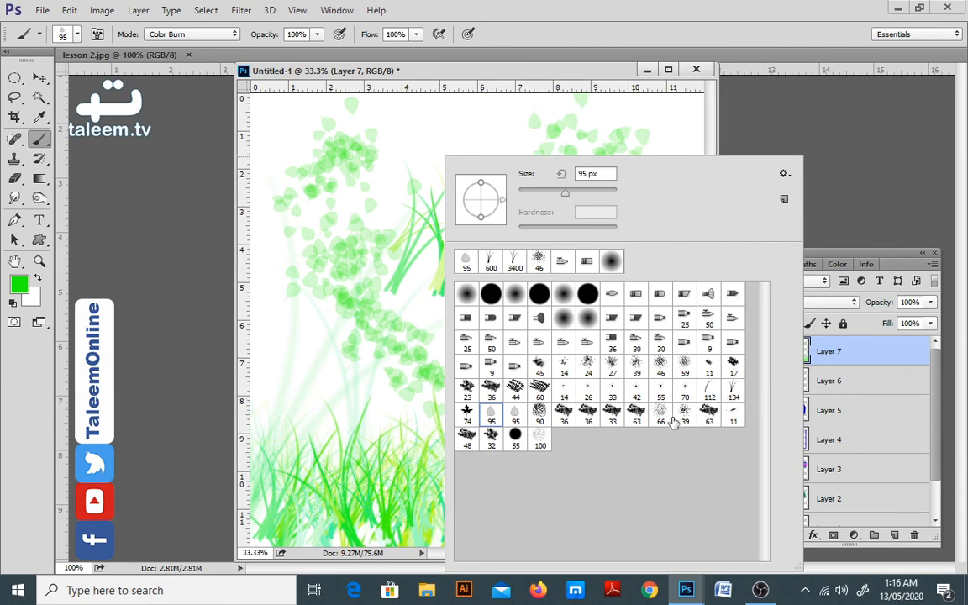
pyautogui.click(468, 414)
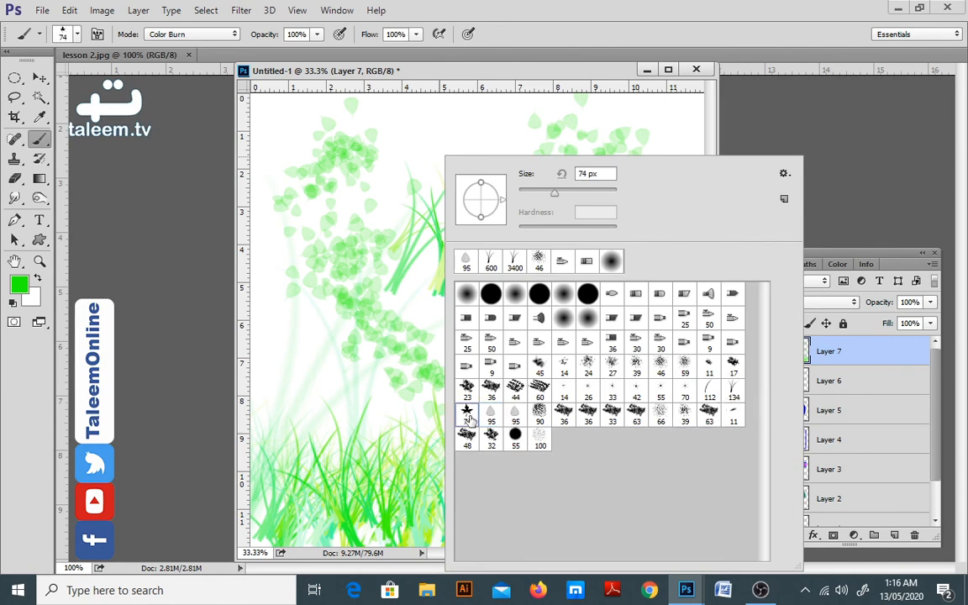
pyautogui.click(323, 339)
pyautogui.moveTo(324, 341)
pyautogui.mouseDown()
pyautogui.moveTo(436, 284)
pyautogui.moveTo(466, 282)
pyautogui.mouseUp()
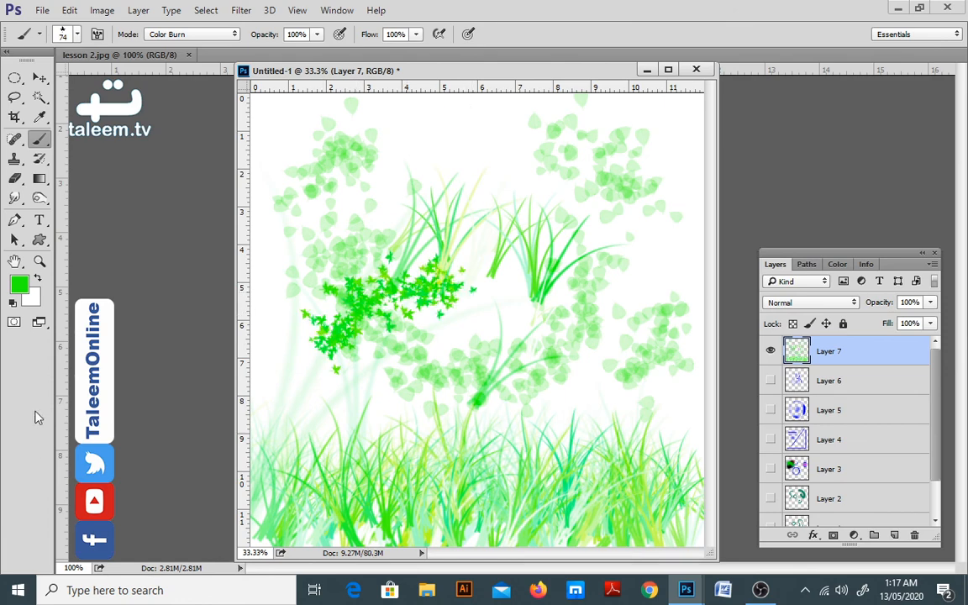
# Set the foreground colour to crimson #ca0135 and paint an arc of red maple leaves above the green ones
pyautogui.click(22, 284)
pyautogui.click(488, 361)
pyautogui.moveTo(505, 346); pyautogui.dragTo(507, 329)
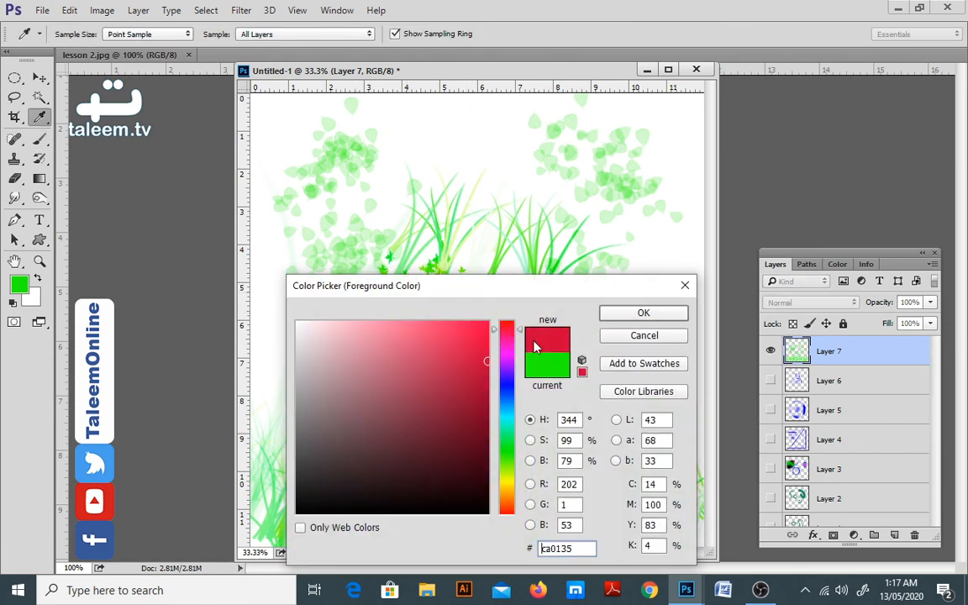
pyautogui.click(641, 314)
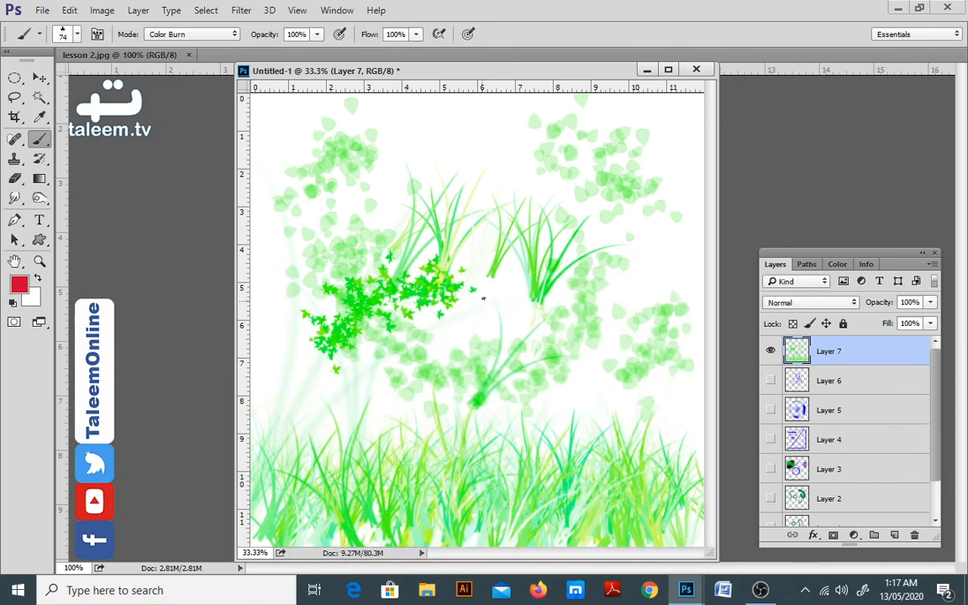
pyautogui.moveTo(483, 298)
pyautogui.mouseDown()
pyautogui.moveTo(484, 227)
pyautogui.moveTo(405, 205)
pyautogui.moveTo(370, 189)
pyautogui.mouseUp()
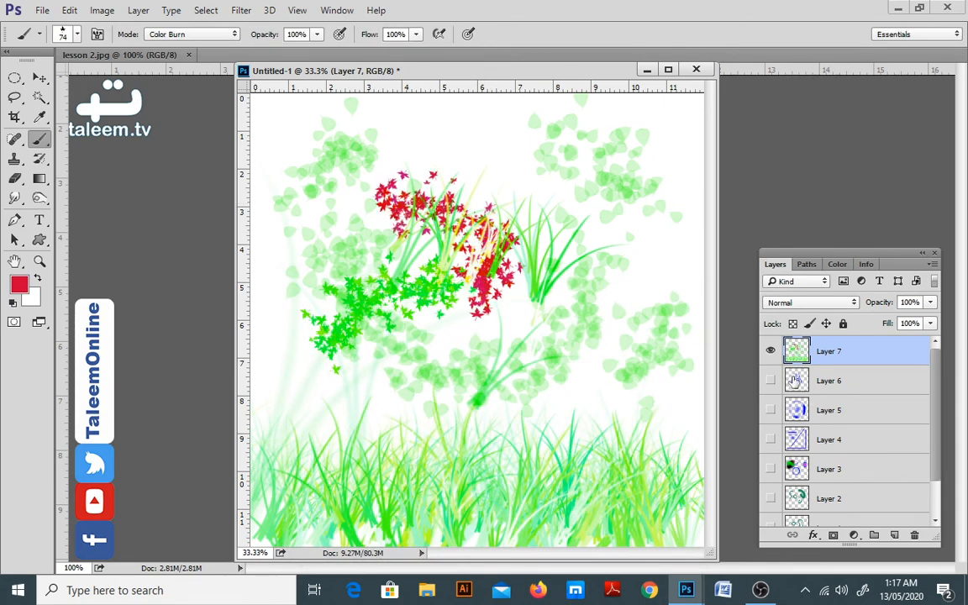
# Hide Layer 7 and choose the 134 px grass brush tip
pyautogui.click(771, 350)
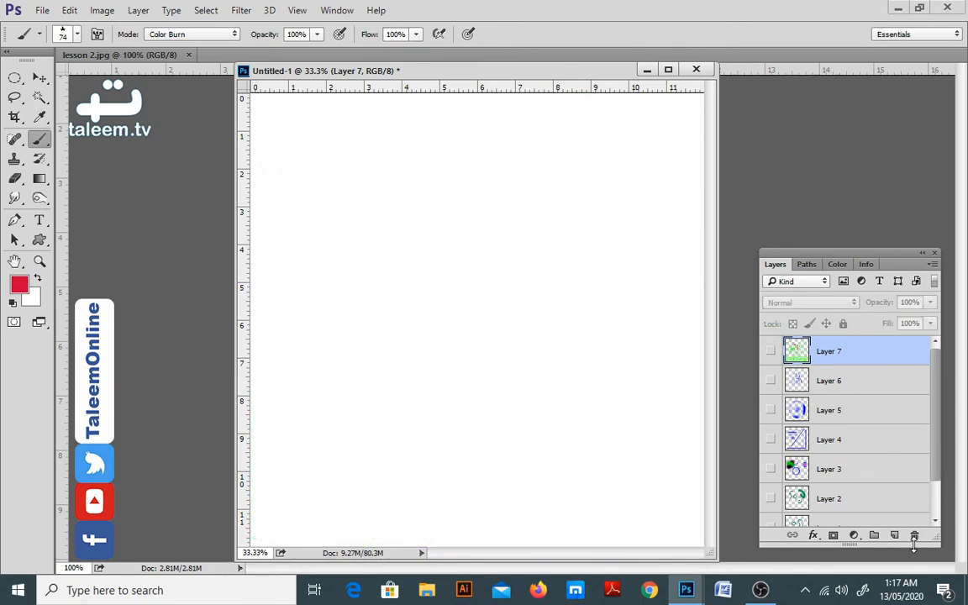
pyautogui.click(20, 286)
pyautogui.click(672, 335)
pyautogui.rightClick(560, 244)
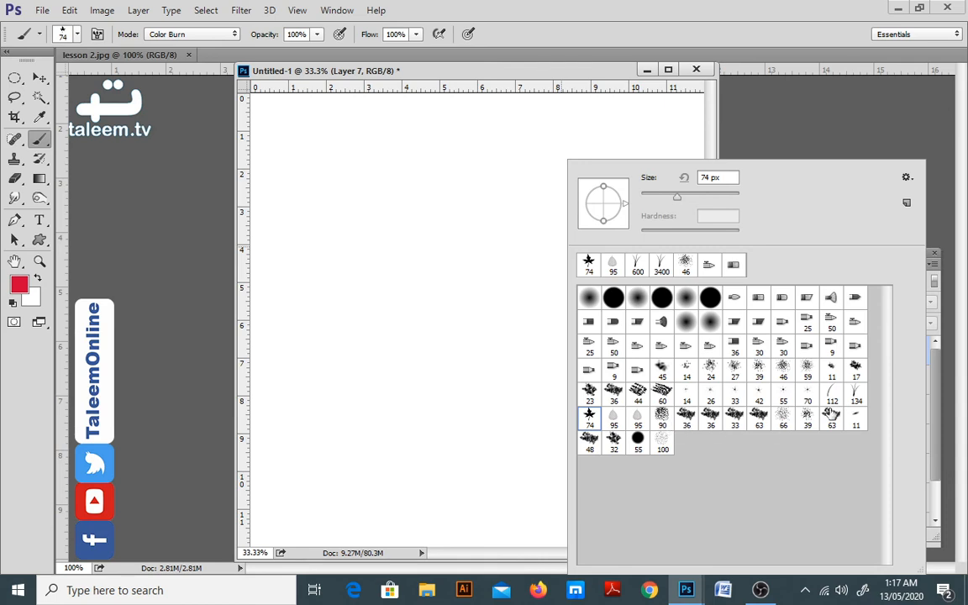
pyautogui.click(855, 391)
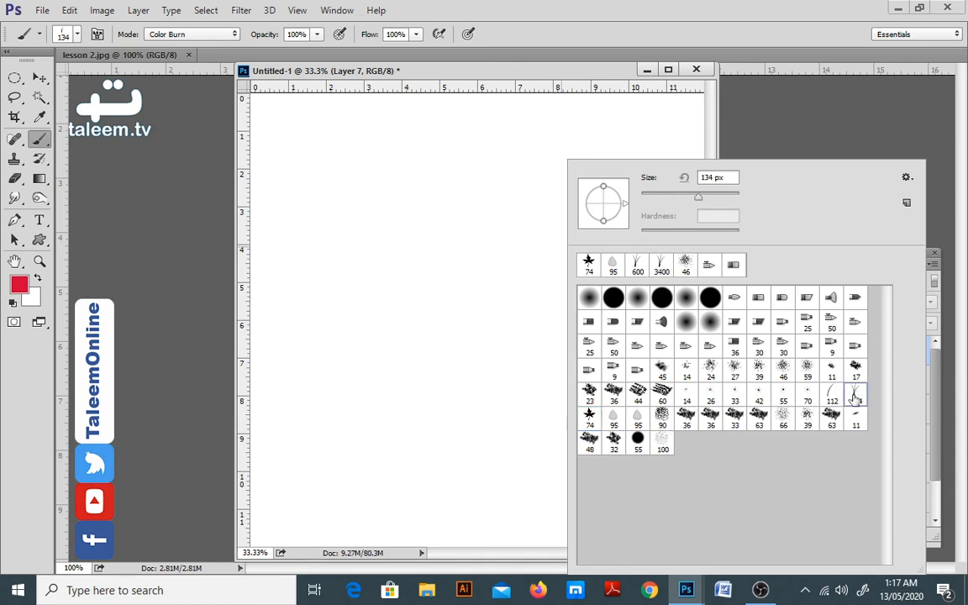
# Set the background colour to bright green
pyautogui.click(35, 297)
pyautogui.click(35, 296)
pyautogui.click(507, 456)
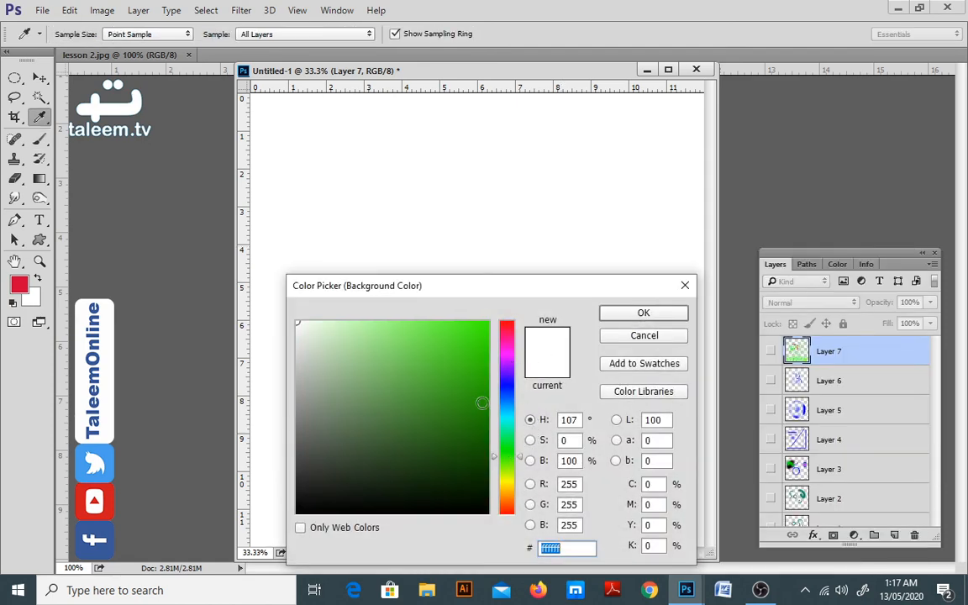
pyautogui.moveTo(482, 402); pyautogui.dragTo(489, 347)
pyautogui.click(644, 312)
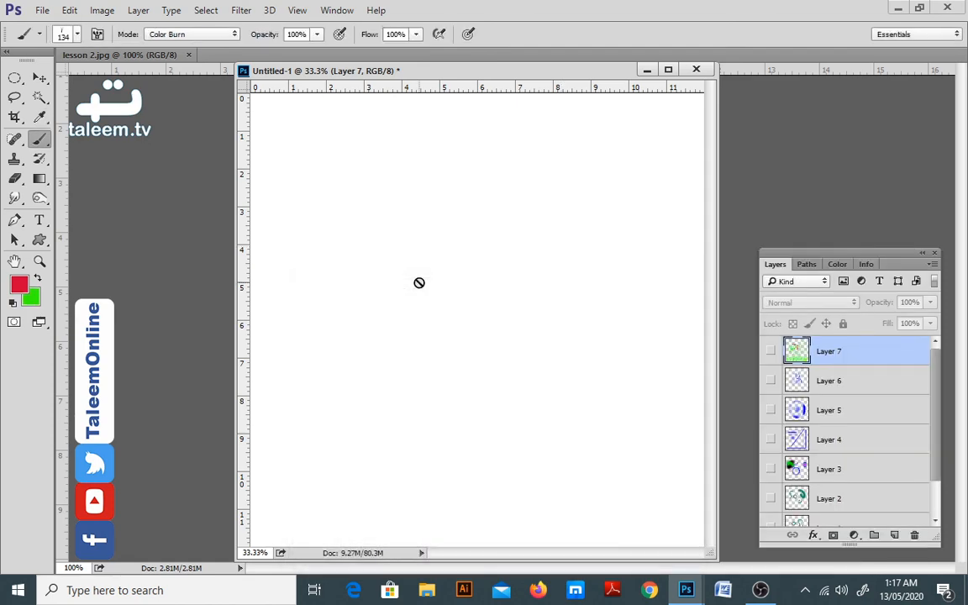
# Add a new layer and paint oval rings of mixed red and green grass in the middle of the canvas
pyautogui.click(894, 535)
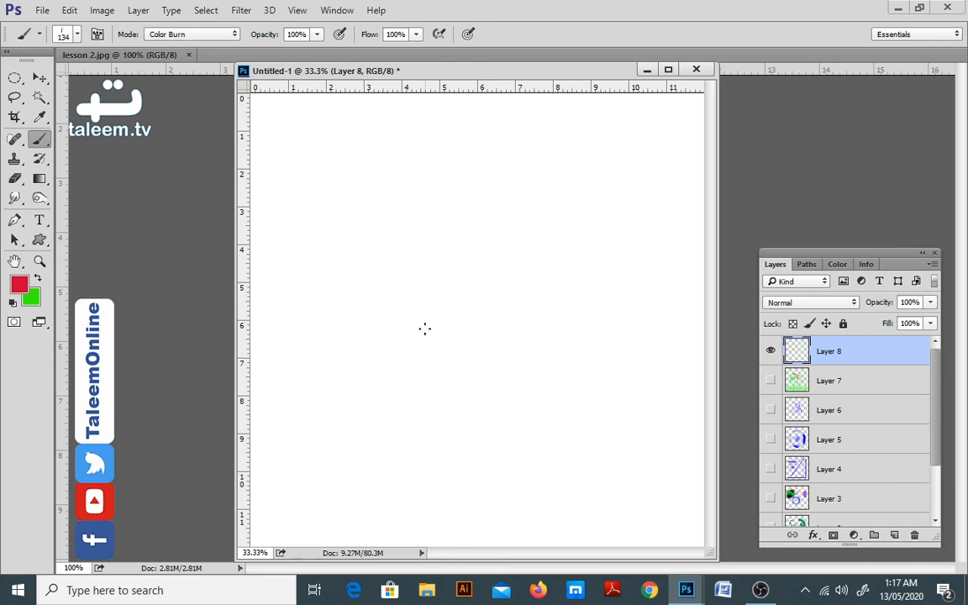
pyautogui.moveTo(362, 372)
pyautogui.mouseDown()
pyautogui.moveTo(475, 369)
pyautogui.moveTo(508, 342)
pyautogui.moveTo(335, 338)
pyautogui.moveTo(323, 362)
pyautogui.moveTo(361, 398)
pyautogui.moveTo(443, 397)
pyautogui.moveTo(516, 374)
pyautogui.moveTo(517, 329)
pyautogui.moveTo(451, 312)
pyautogui.moveTo(319, 321)
pyautogui.moveTo(310, 375)
pyautogui.moveTo(344, 413)
pyautogui.moveTo(435, 425)
pyautogui.moveTo(512, 400)
pyautogui.moveTo(453, 277)
pyautogui.mouseUp()
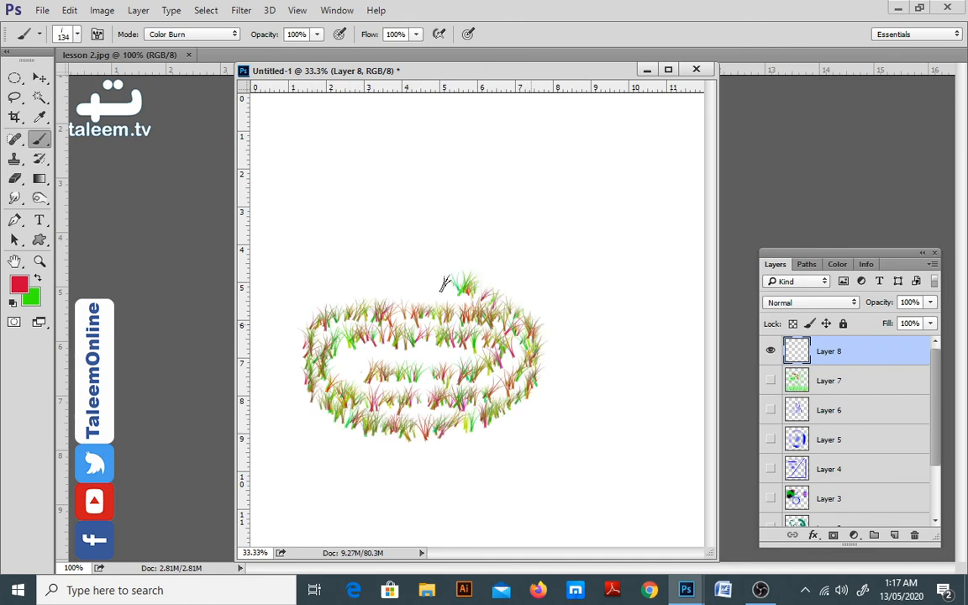
pyautogui.hotkey('ctrl', '+')
pyautogui.hotkey('ctrl', '+')
pyautogui.hotkey('ctrl', '+')
pyautogui.hotkey('ctrl', '+')
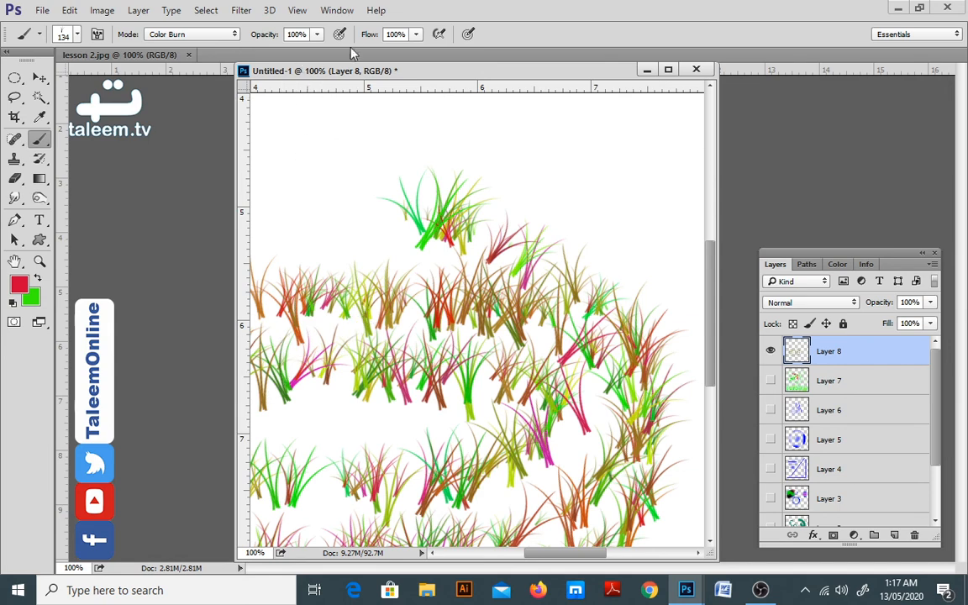
# Choose the 74 px maple leaf brush tip and set the foreground colour to blue
pyautogui.rightClick(424, 139)
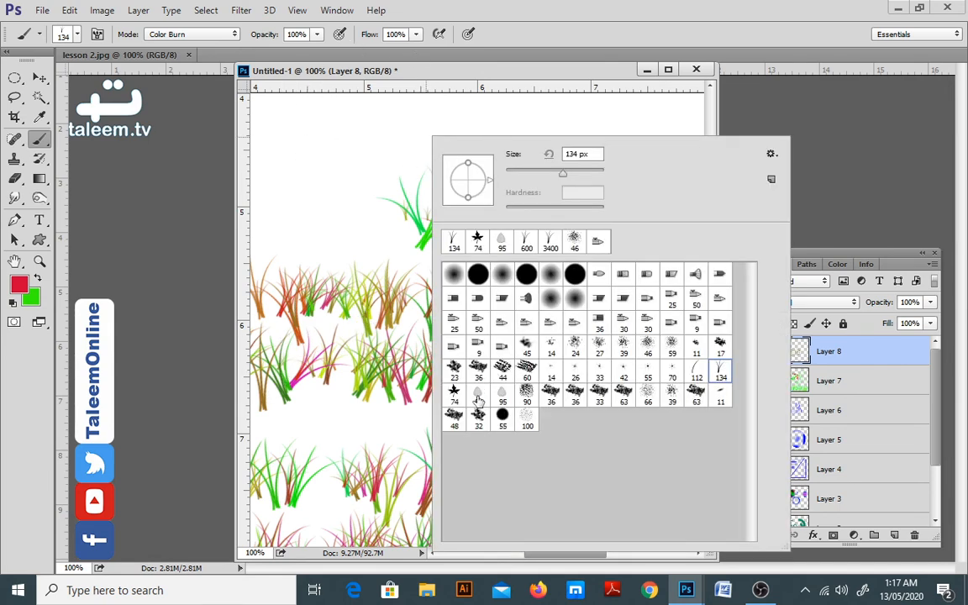
pyautogui.click(454, 394)
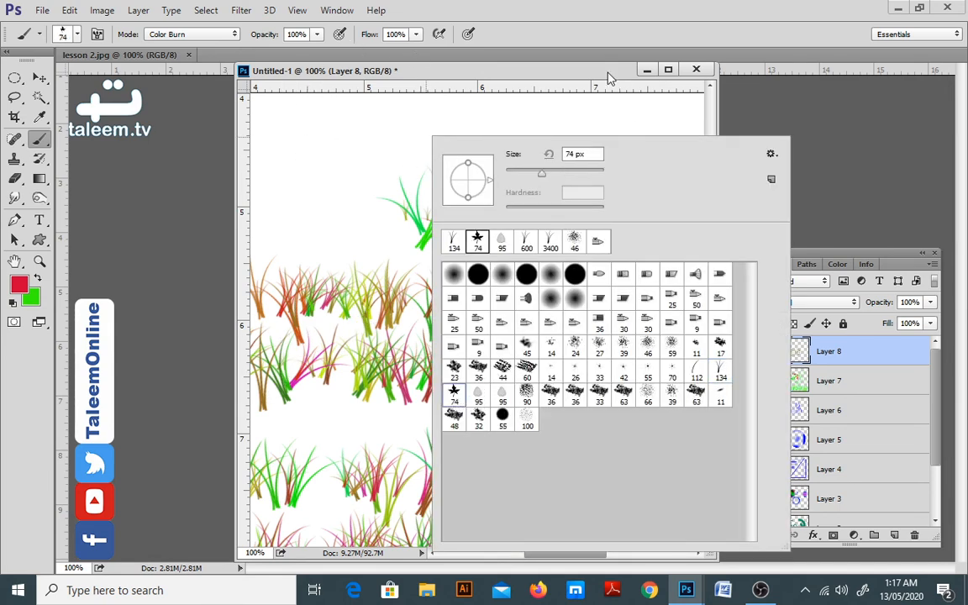
pyautogui.click(18, 286)
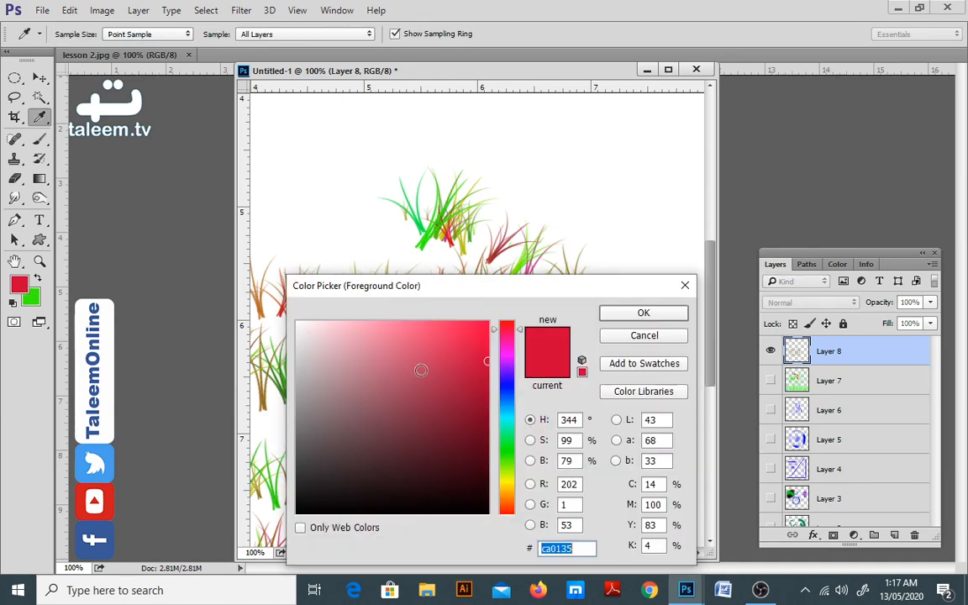
pyautogui.click(507, 389)
pyautogui.press('Return')
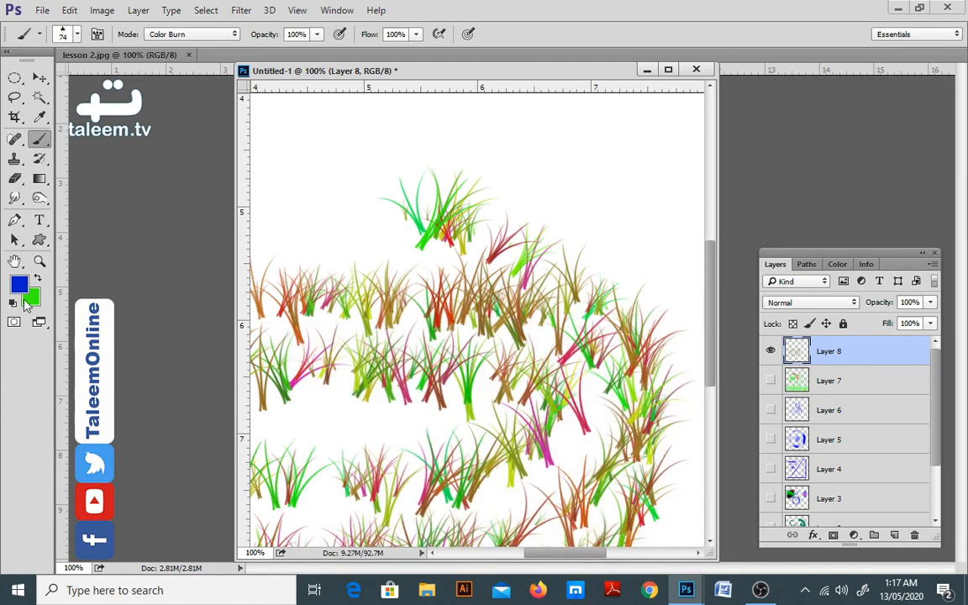
# Set the background colour to yellow #f2fb00 and paint scattered blue maple leaves above the grass on Layer 8
pyautogui.click(32, 295)
pyautogui.click(514, 486)
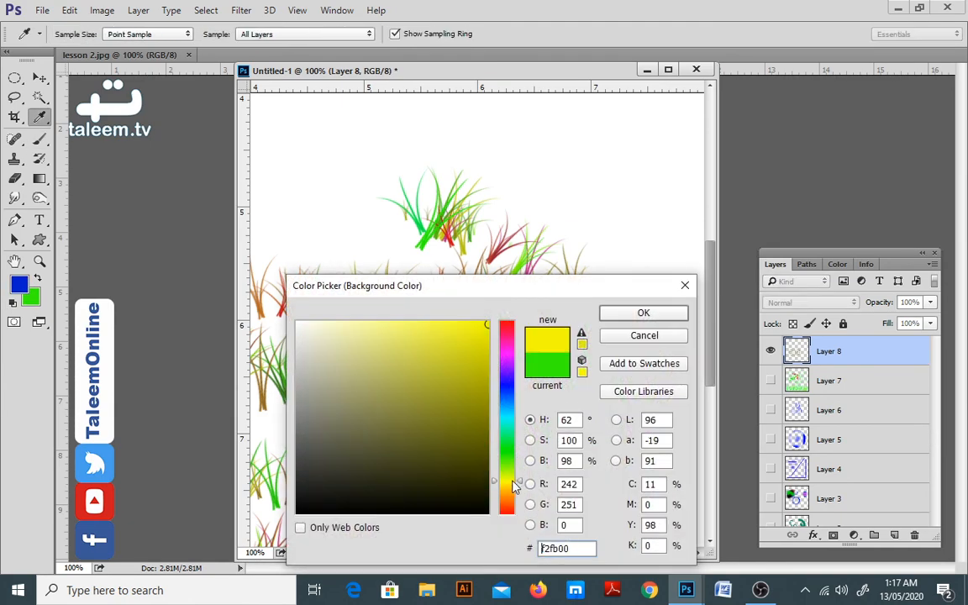
pyautogui.click(643, 313)
pyautogui.moveTo(594, 173)
pyautogui.mouseDown()
pyautogui.moveTo(553, 165)
pyautogui.moveTo(475, 165)
pyautogui.moveTo(420, 225)
pyautogui.mouseUp()
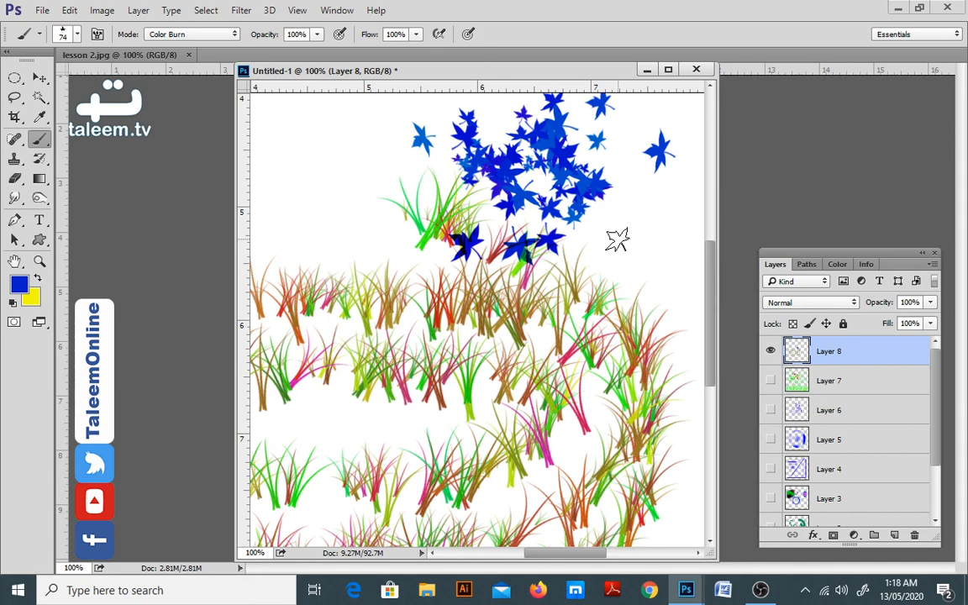
# Choose the 70 px star brush tip and paint several curved, soft-edged blue strokes around the leaves and over the grass
pyautogui.rightClick(262, 199)
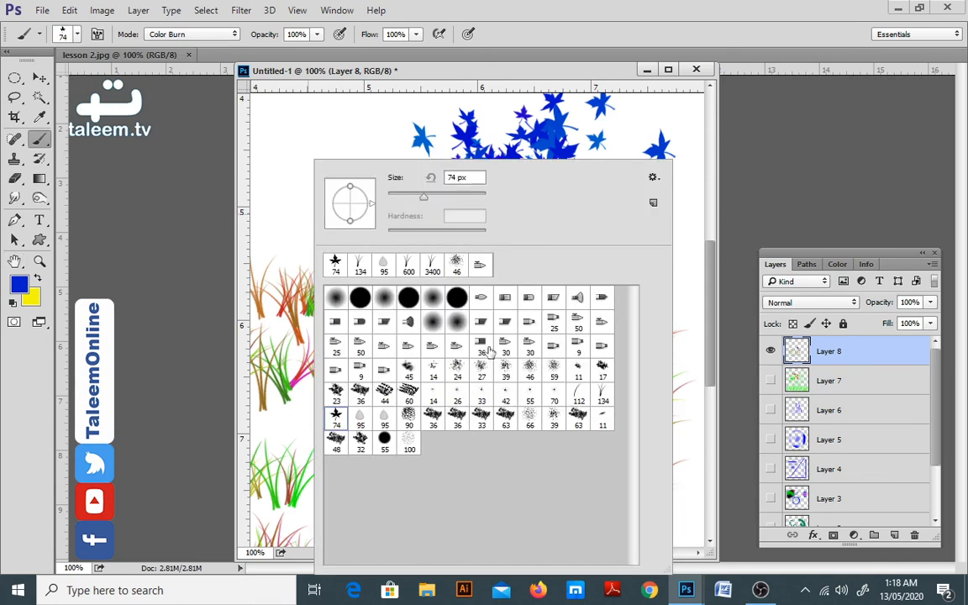
pyautogui.click(555, 397)
pyautogui.click(601, 67)
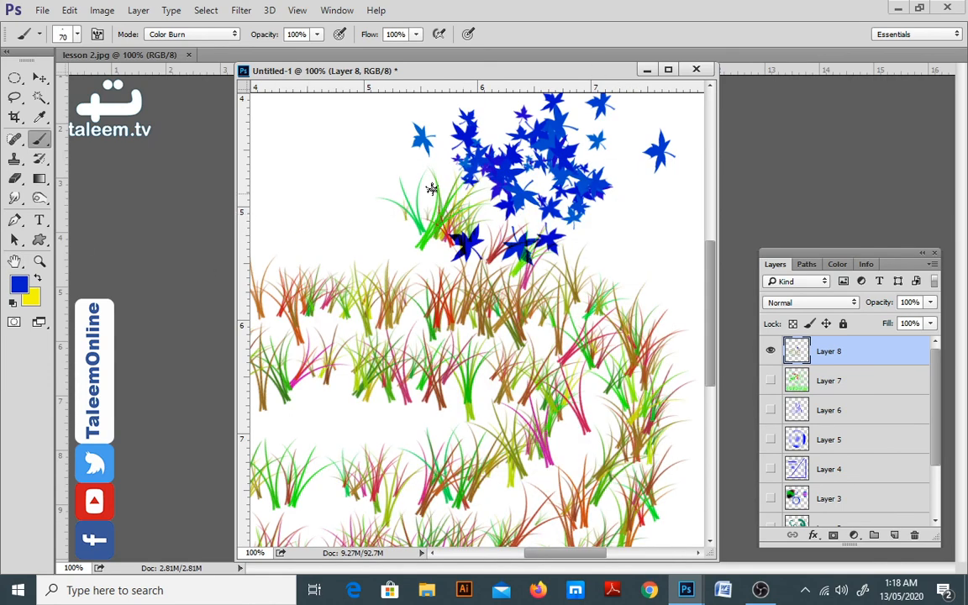
pyautogui.moveTo(366, 178)
pyautogui.mouseDown()
pyautogui.moveTo(319, 205)
pyautogui.moveTo(367, 254)
pyautogui.mouseUp()
pyautogui.moveTo(336, 150)
pyautogui.mouseDown()
pyautogui.moveTo(401, 151)
pyautogui.moveTo(368, 210)
pyautogui.mouseUp()
pyautogui.moveTo(660, 222)
pyautogui.mouseDown()
pyautogui.moveTo(648, 212)
pyautogui.moveTo(612, 235)
pyautogui.moveTo(665, 265)
pyautogui.moveTo(589, 324)
pyautogui.mouseUp()
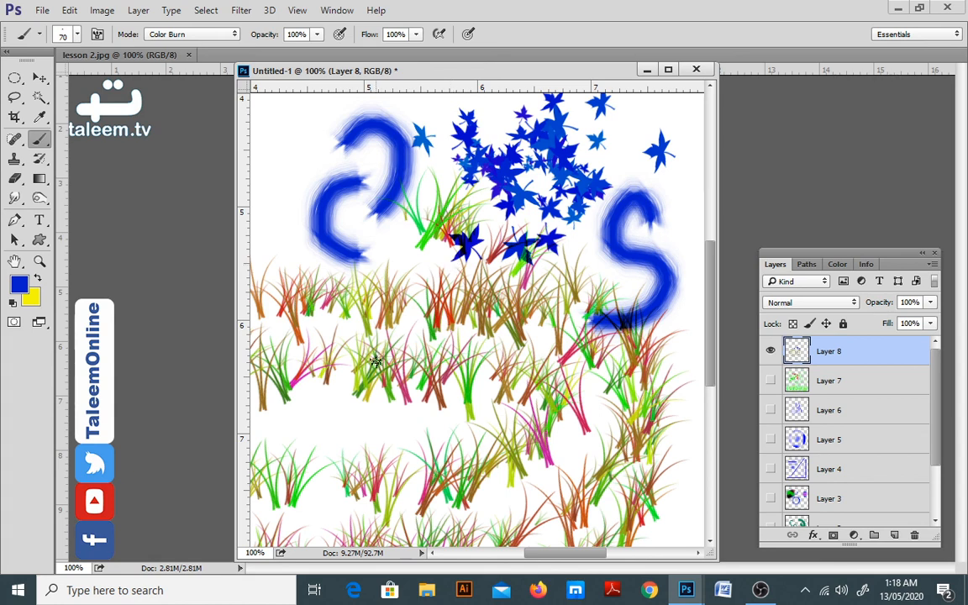
pyautogui.moveTo(325, 437)
pyautogui.mouseDown()
pyautogui.moveTo(310, 307)
pyautogui.moveTo(373, 357)
pyautogui.moveTo(400, 439)
pyautogui.moveTo(370, 504)
pyautogui.mouseUp()
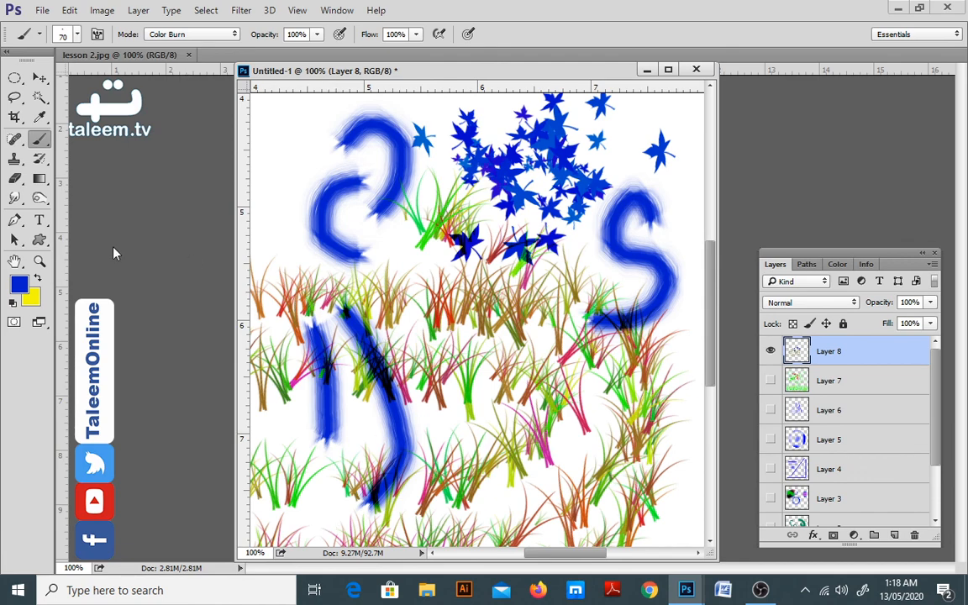
# Choose the 100 px rough-textured brush tip and paint a thick vertical blue stroke beside the curved strokes
pyautogui.rightClick(314, 183)
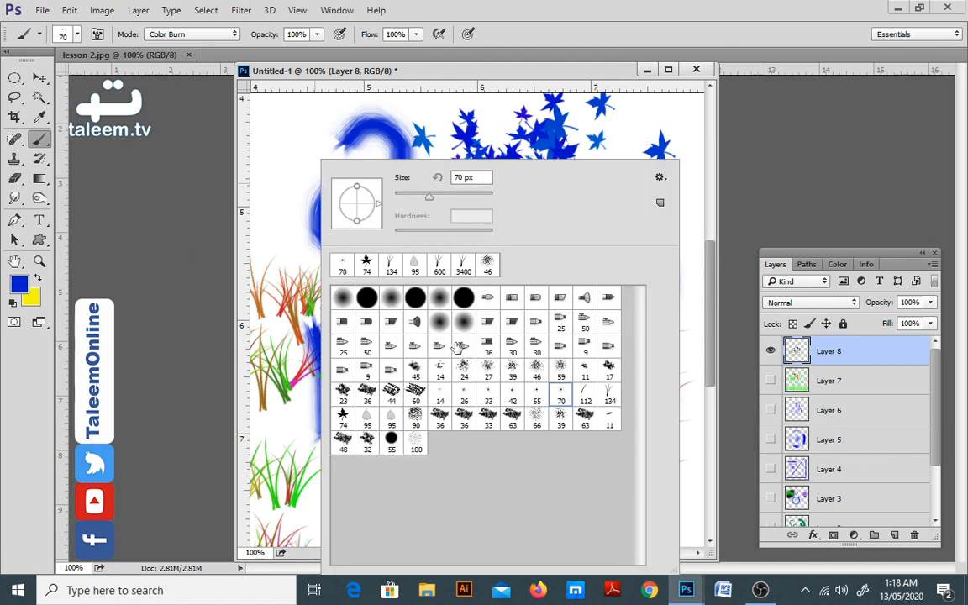
pyautogui.click(415, 449)
pyautogui.moveTo(281, 160); pyautogui.dragTo(298, 265)
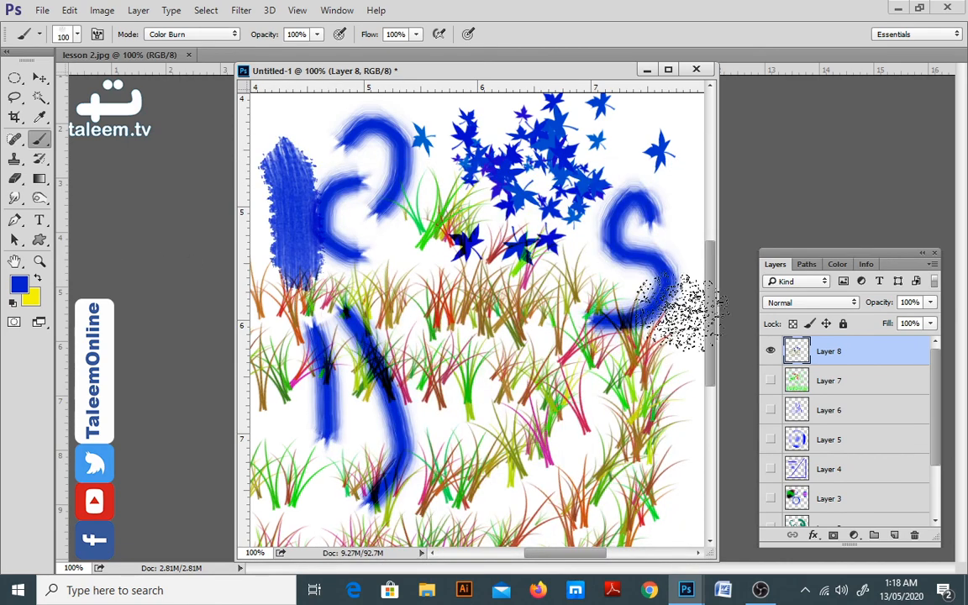